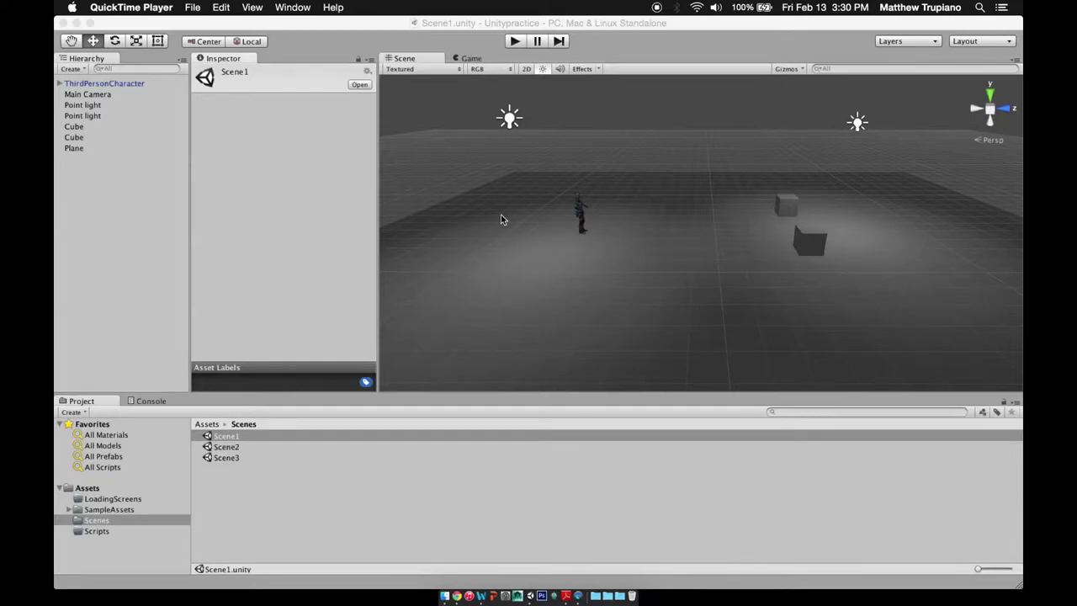
Select the Plane in Unity and display the top-level Assets folder contents.
left_click(510, 183)
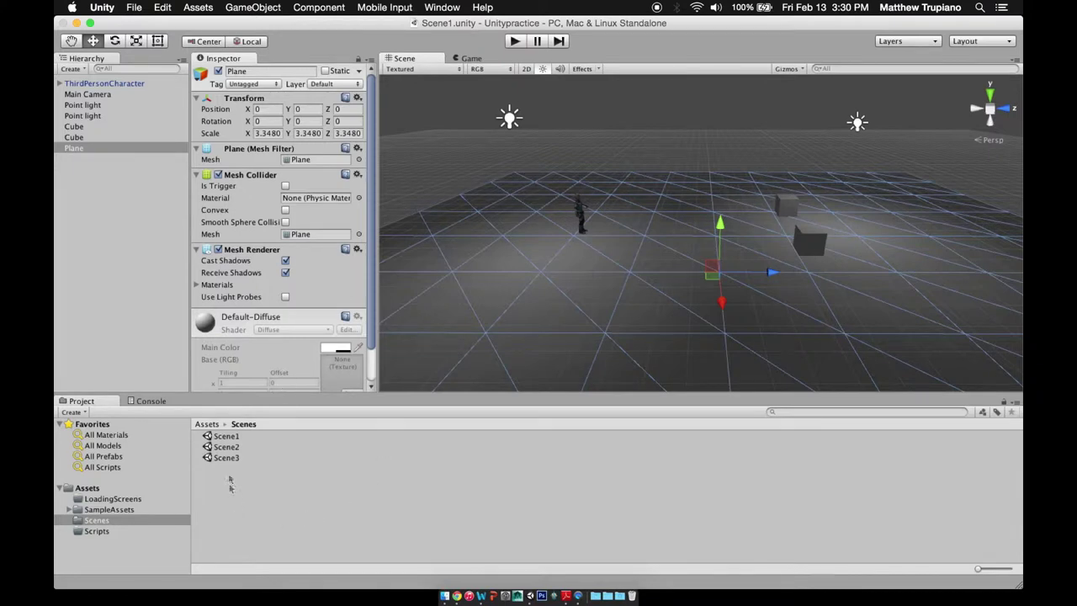
left_click(87, 488)
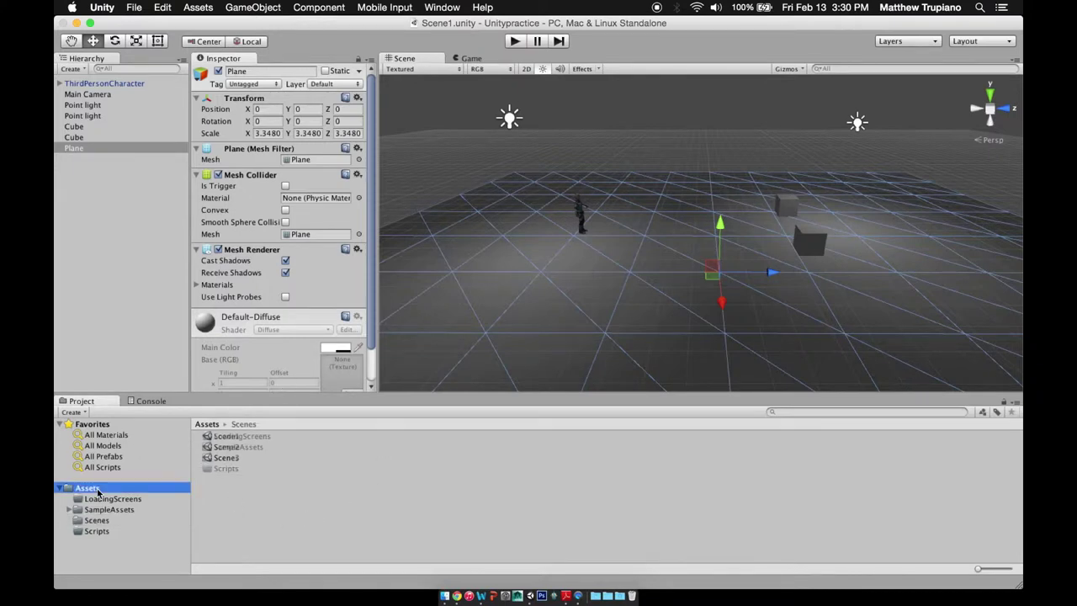
Create a new material in Assets and name it Green.
left_click(260, 479)
right_click(260, 479)
mouse_move(322, 394)
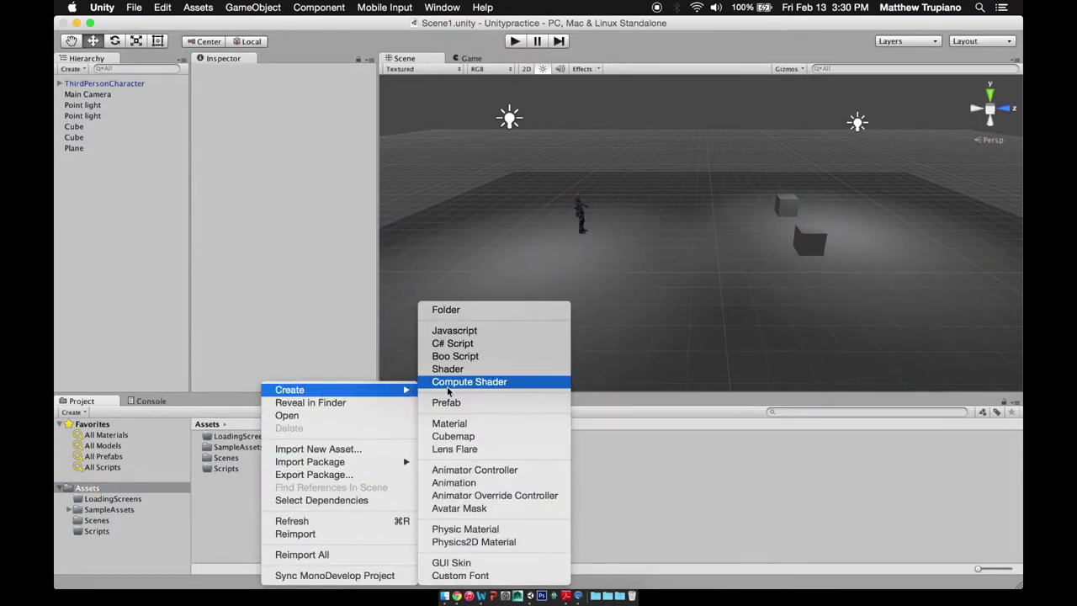
left_click(449, 423)
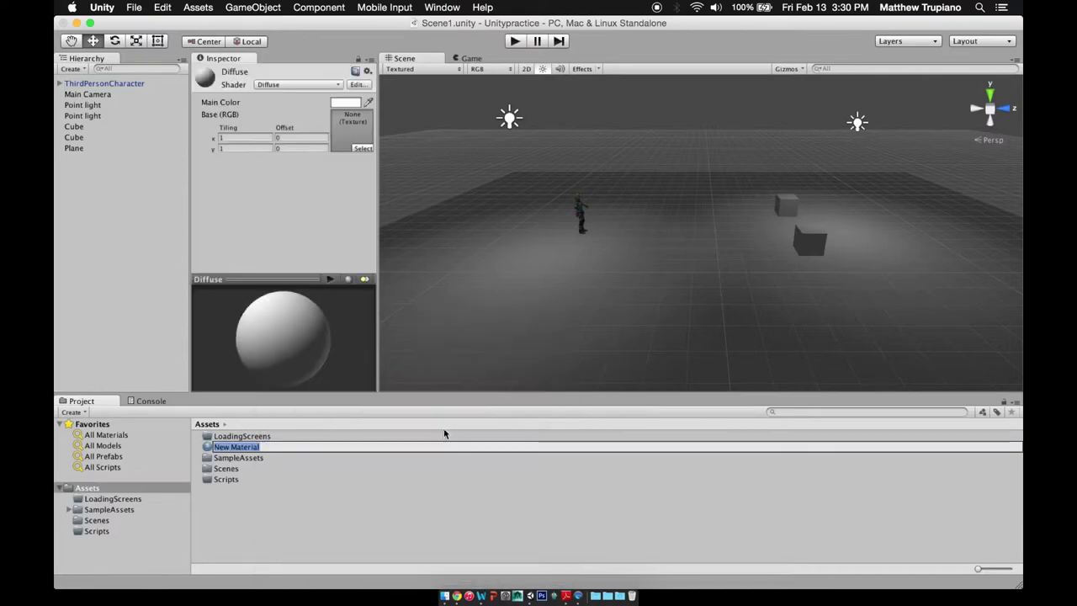
type("Gras")
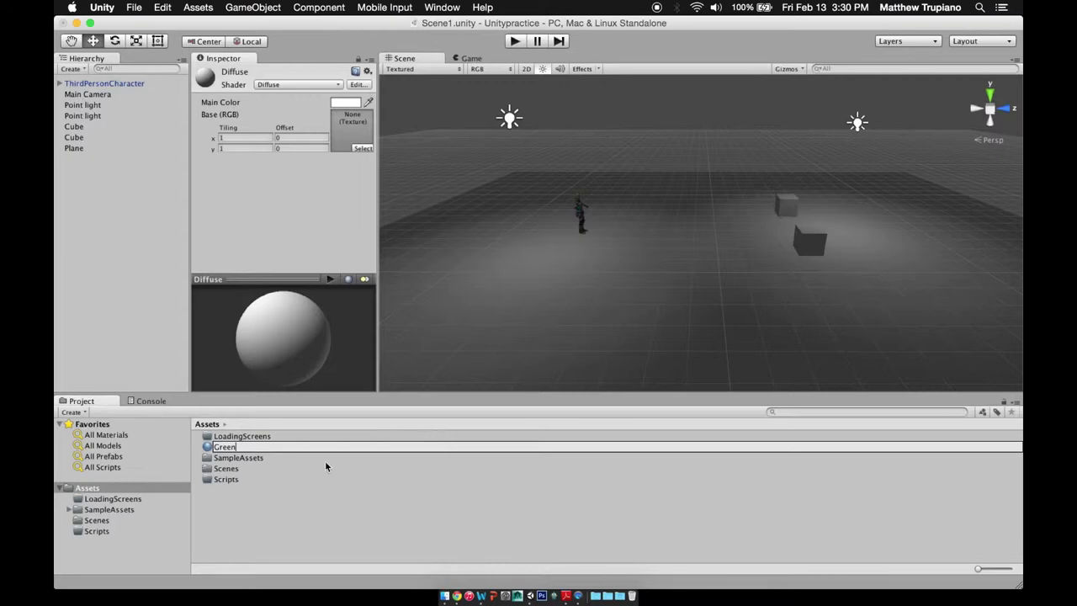
key("Return")
Create a second material named Blue.
right_click(263, 444)
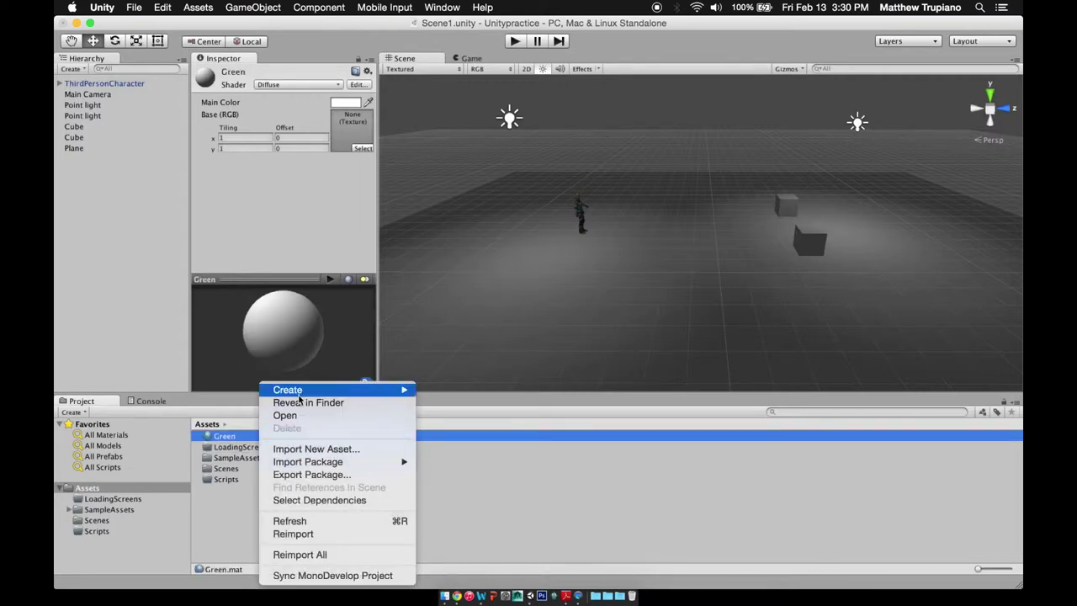
mouse_move(302, 396)
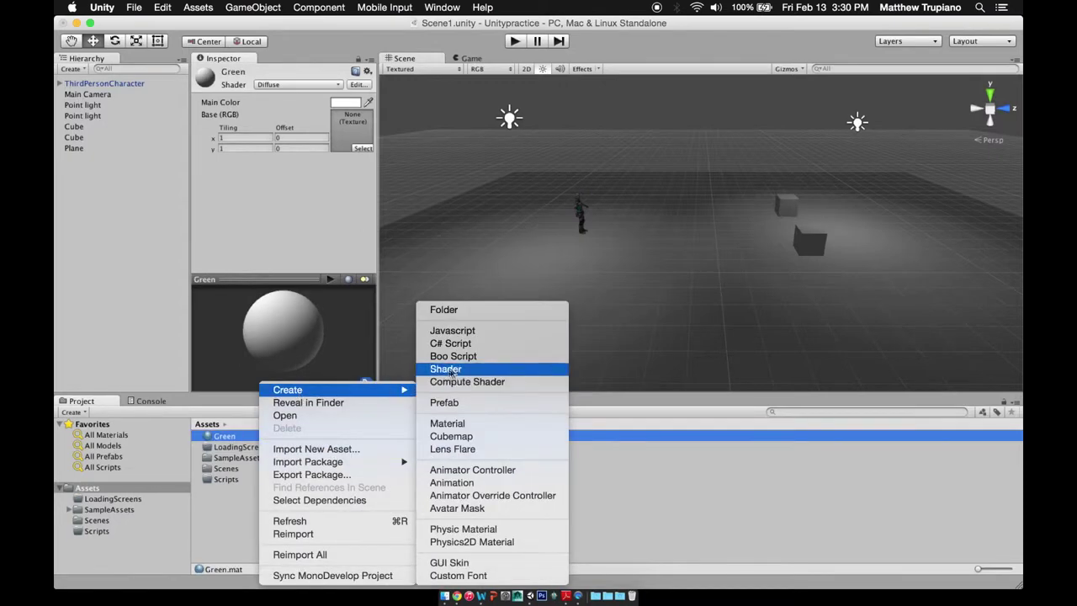
left_click(477, 423)
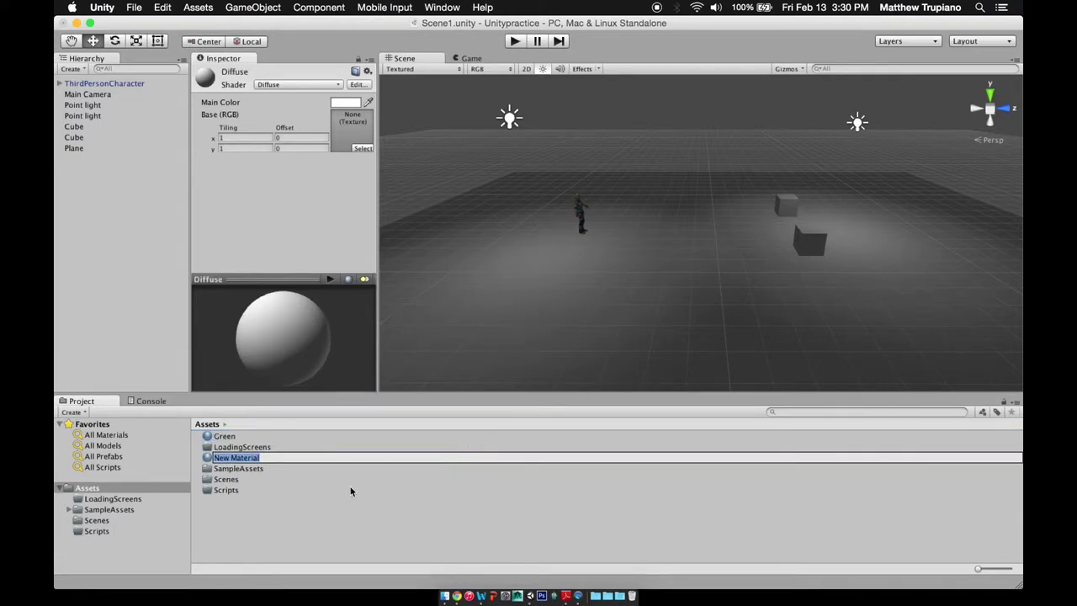
type("Blue")
key("Return")
Create a third material named Red.
right_click(214, 522)
mouse_move(252, 389)
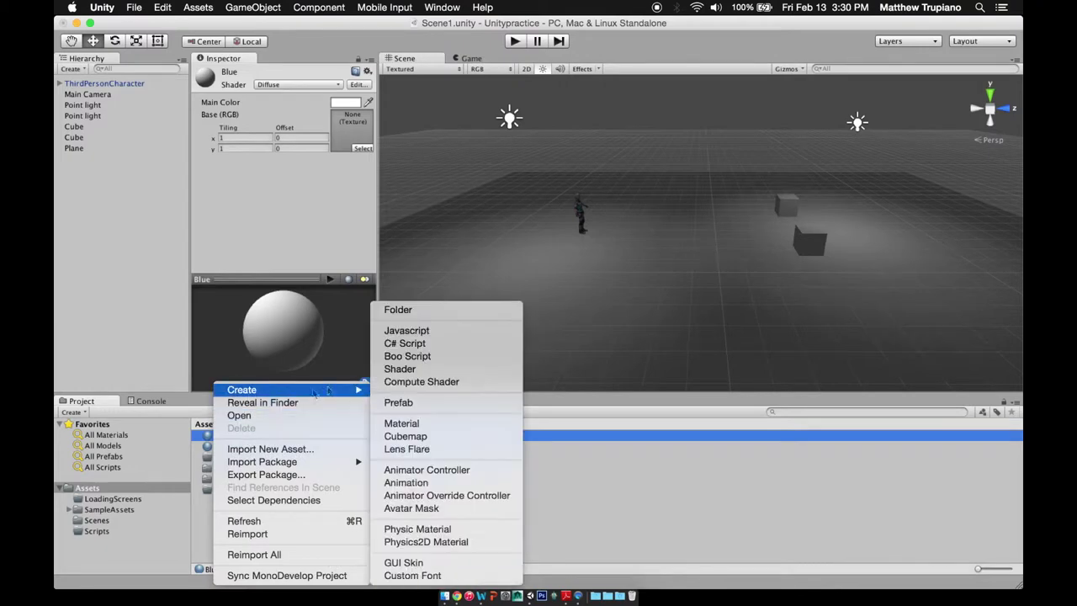
left_click(412, 426)
type("Red")
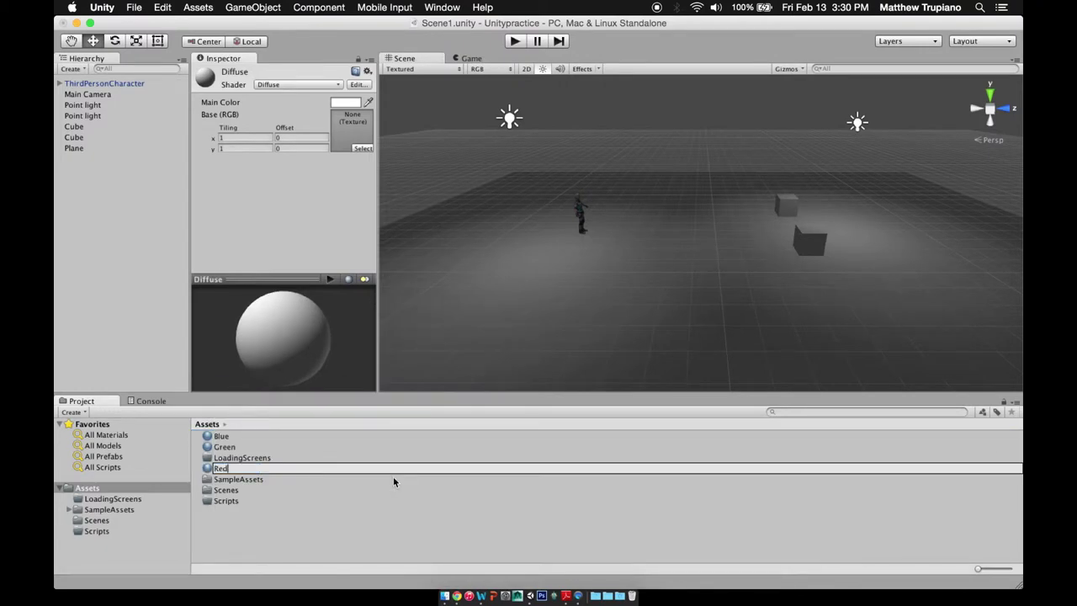
key("Return")
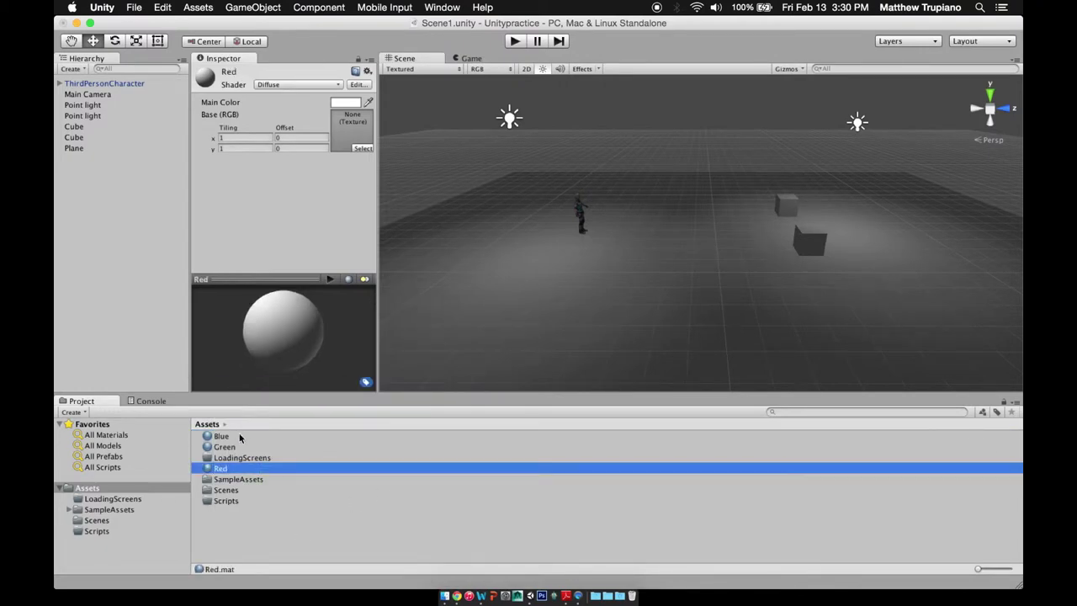
Apply Green to the plane, Red to the far cube and Blue to the near cube.
left_click_drag(226, 452, 764, 272)
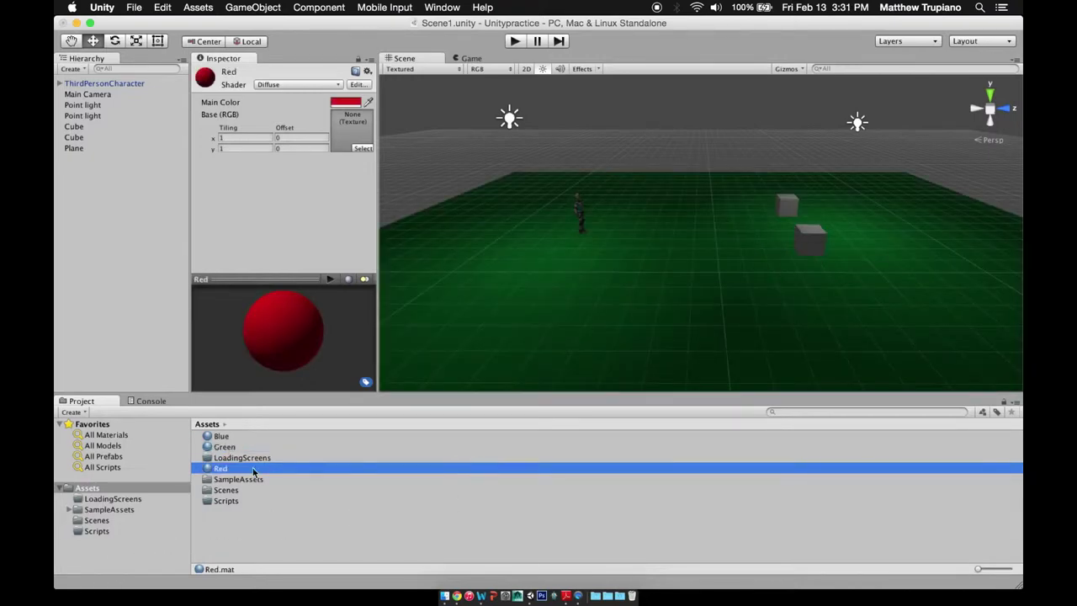
left_click_drag(220, 471, 793, 216)
left_click_drag(221, 436, 824, 246)
left_click_drag(378, 214, 376, 213)
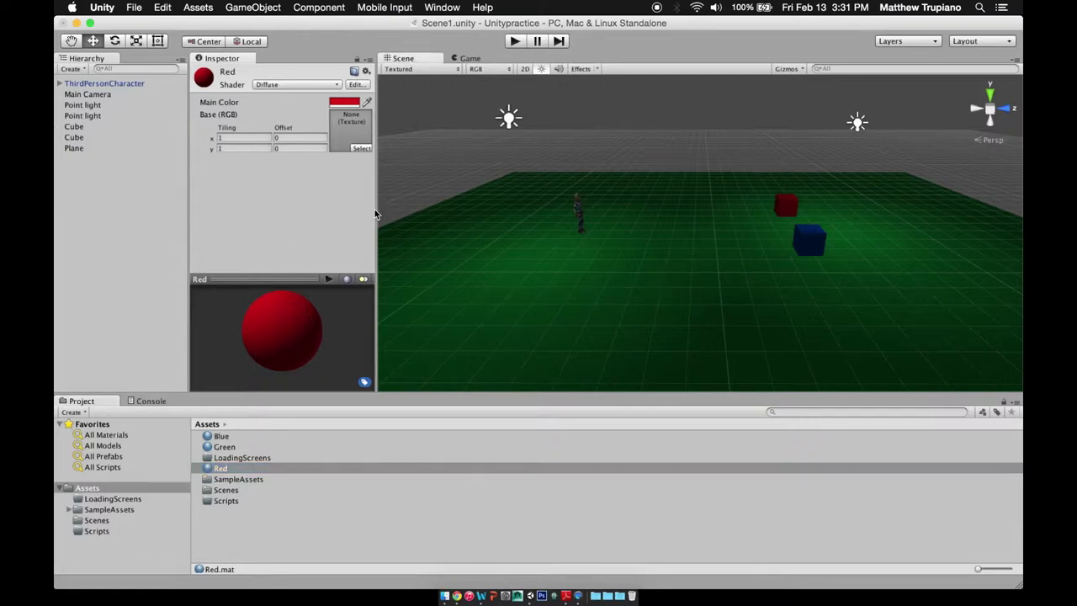
left_click(74, 127)
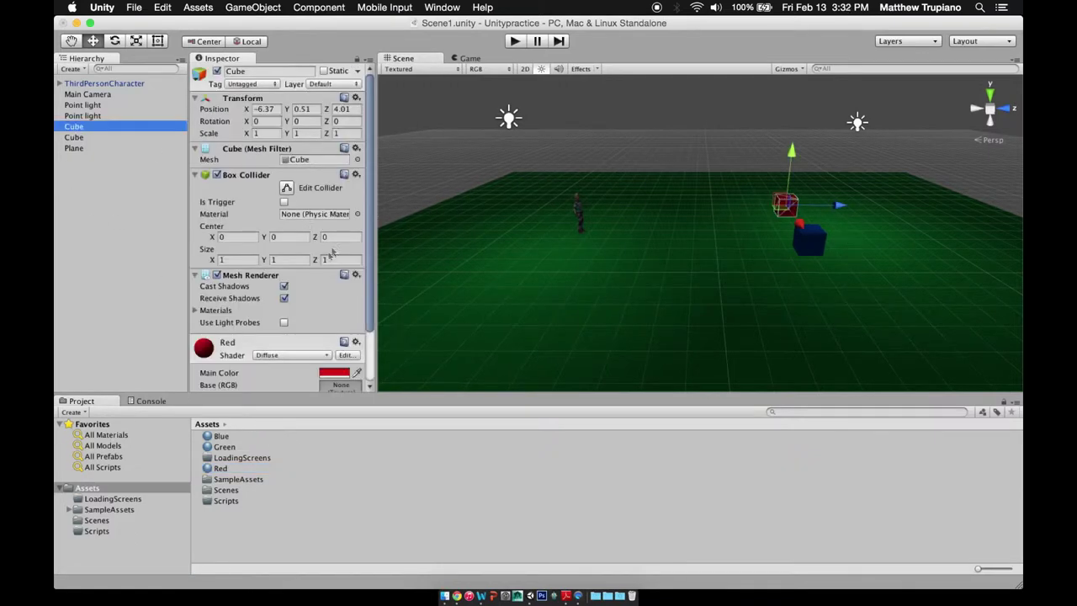
Make the red cube's Box Collider a trigger and set its width to about 1.37.
left_click_drag(371, 224, 368, 289)
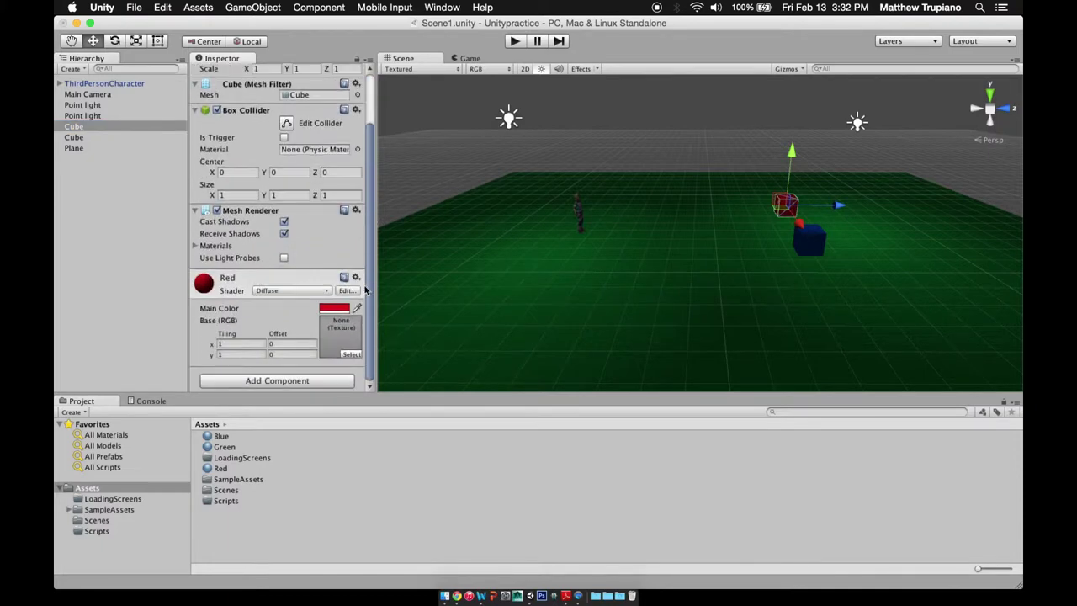
left_click(283, 137)
left_click(287, 123)
left_click(215, 195)
left_click_drag(215, 195, 258, 195)
left_click_drag(492, 181, 663, 220, "alt")
scroll(610, 226, "up", 5)
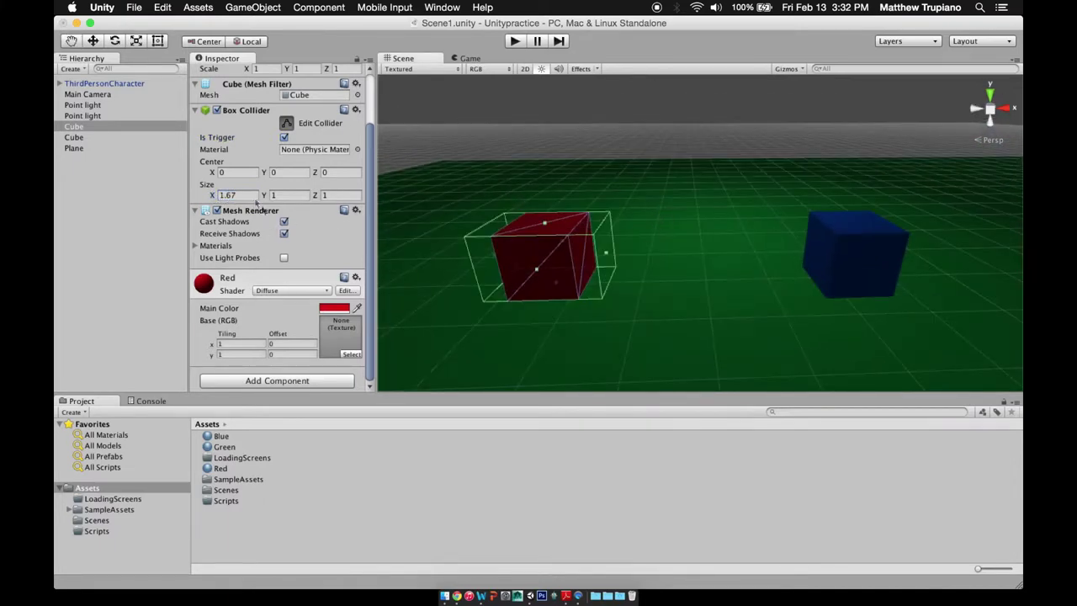
left_click_drag(212, 195, 329, 202)
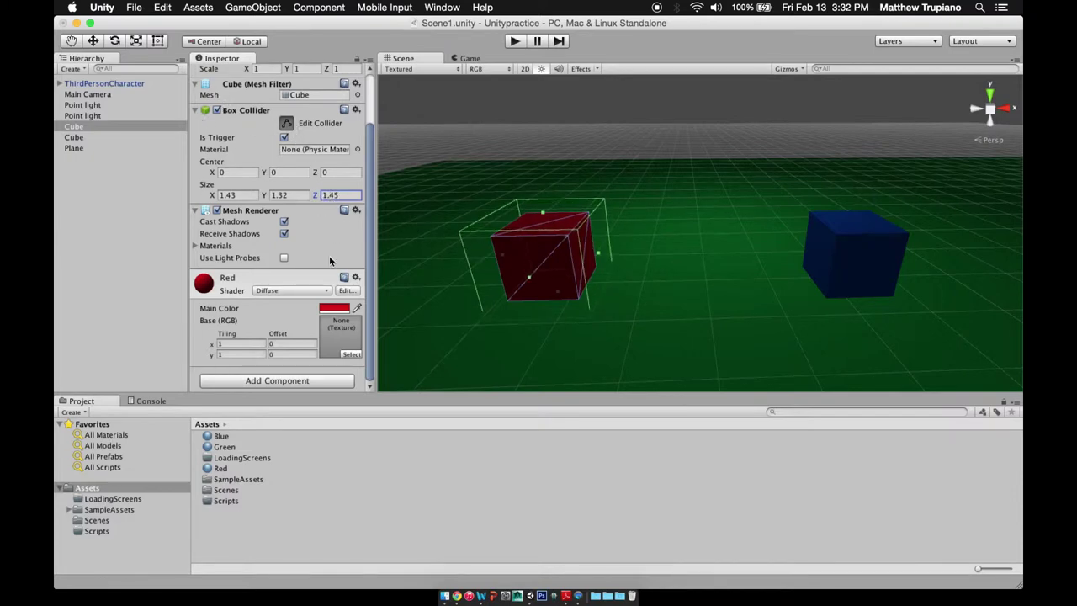
Make the blue cube's Box Collider a trigger and enlarge it to 1.6 × 1.42 × 1.39.
left_click(875, 252)
left_click(284, 137)
left_click(287, 123)
left_click_drag(215, 196, 328, 198)
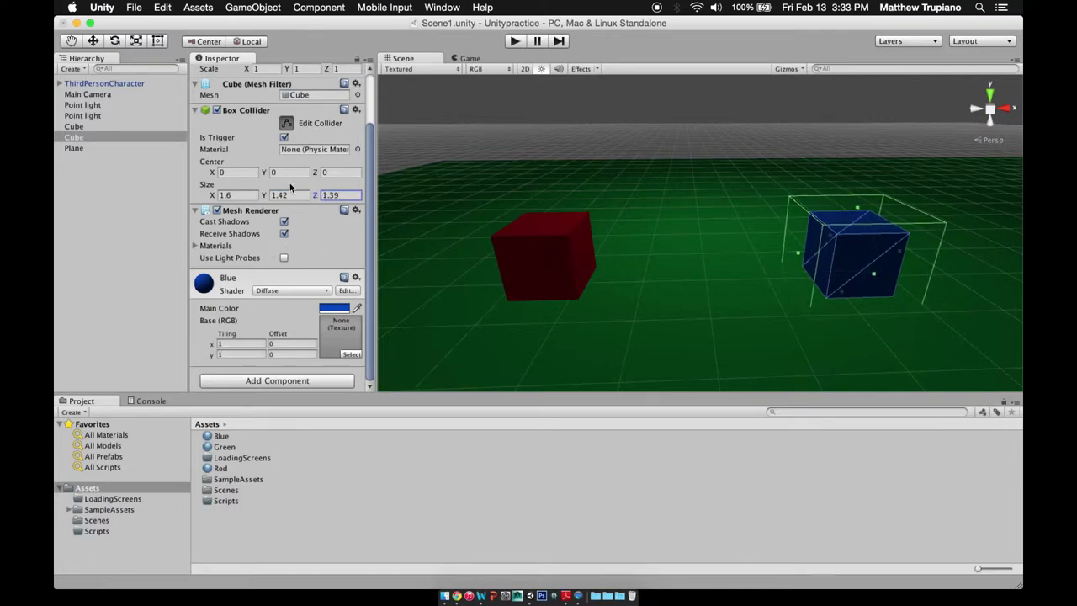
left_click(659, 213)
scroll(659, 213, "down", 5)
left_click_drag(657, 214, 492, 287, "alt")
Browse SampleAssets > Characters > ThirdPersonCharacter > Prefabs in the Project panel.
left_click(667, 214)
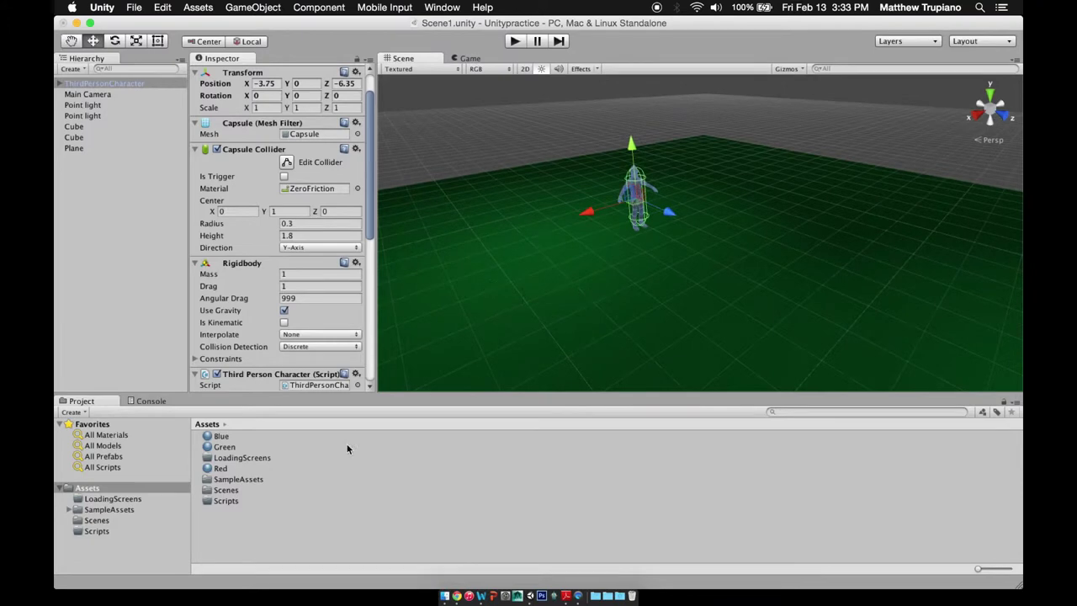
left_click(70, 510)
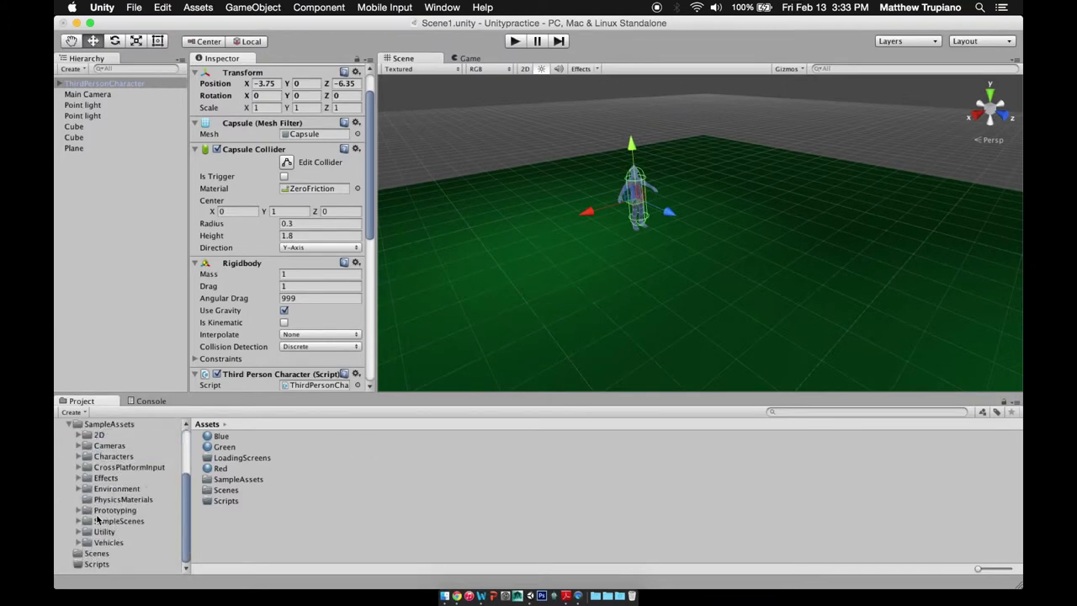
left_click(78, 456)
left_click(135, 481)
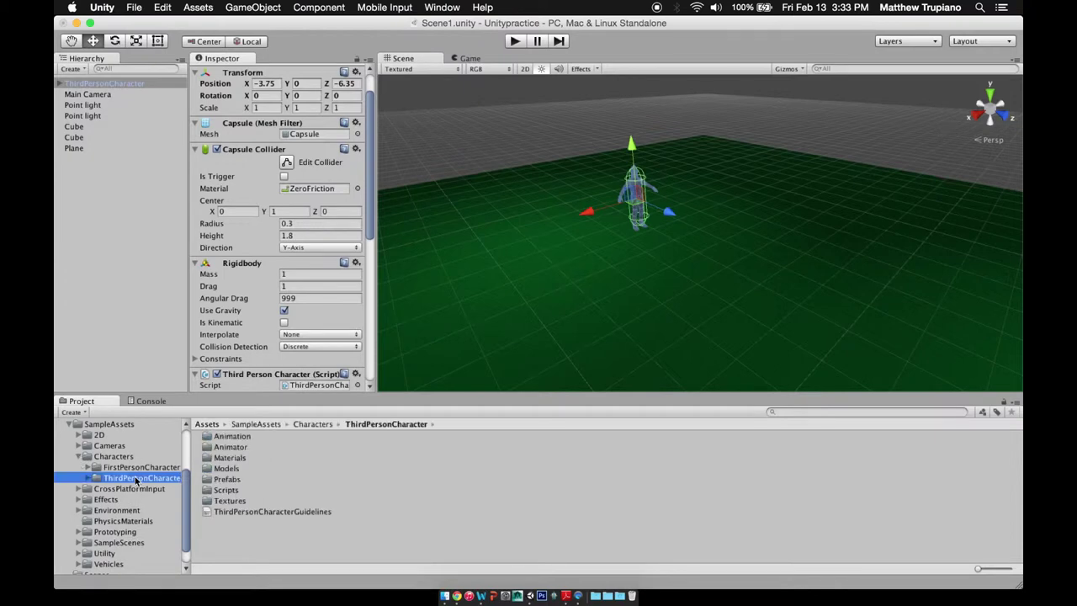
left_click(235, 470)
left_click(239, 478)
double_click(239, 479)
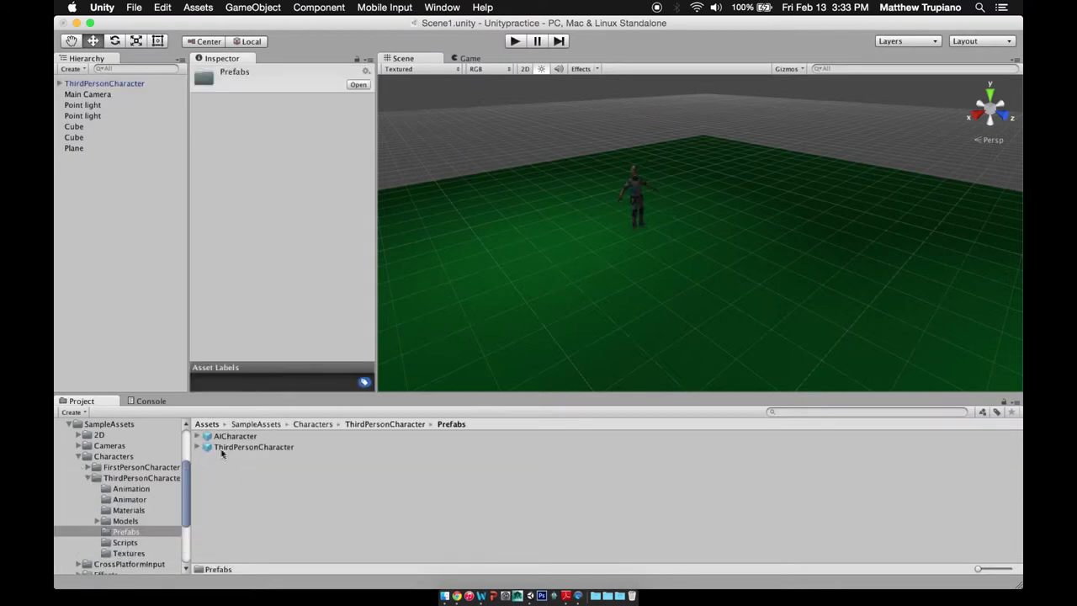
Collapse the SampleAssets tree and open Scene1 from the Scenes folder.
left_click(61, 84)
left_click(59, 84)
left_click(69, 424)
left_click(96, 520)
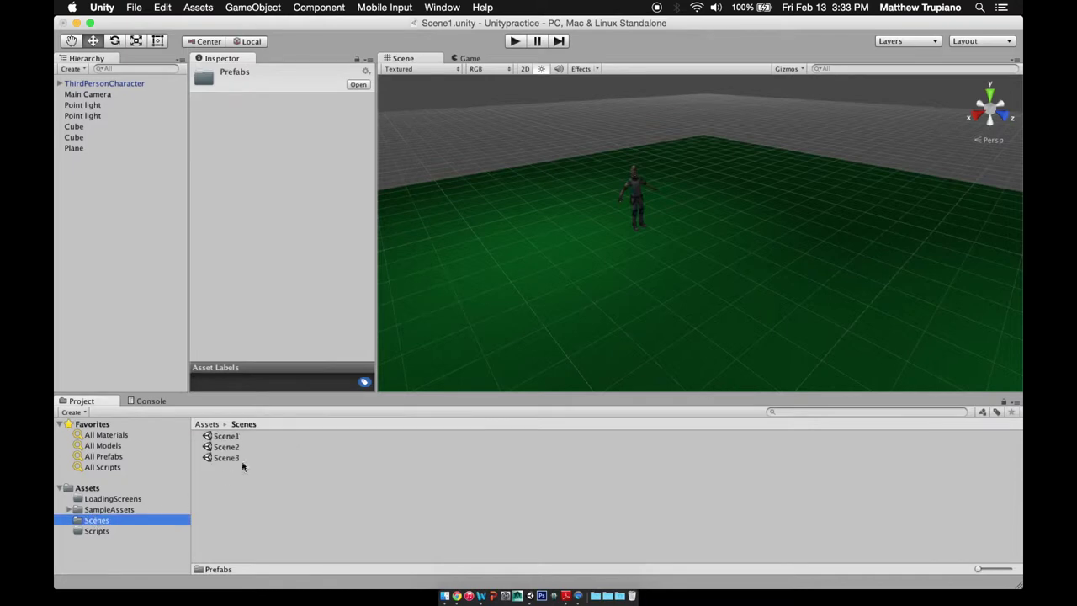
double_click(225, 437)
left_click_drag(752, 288, 698, 252, "alt")
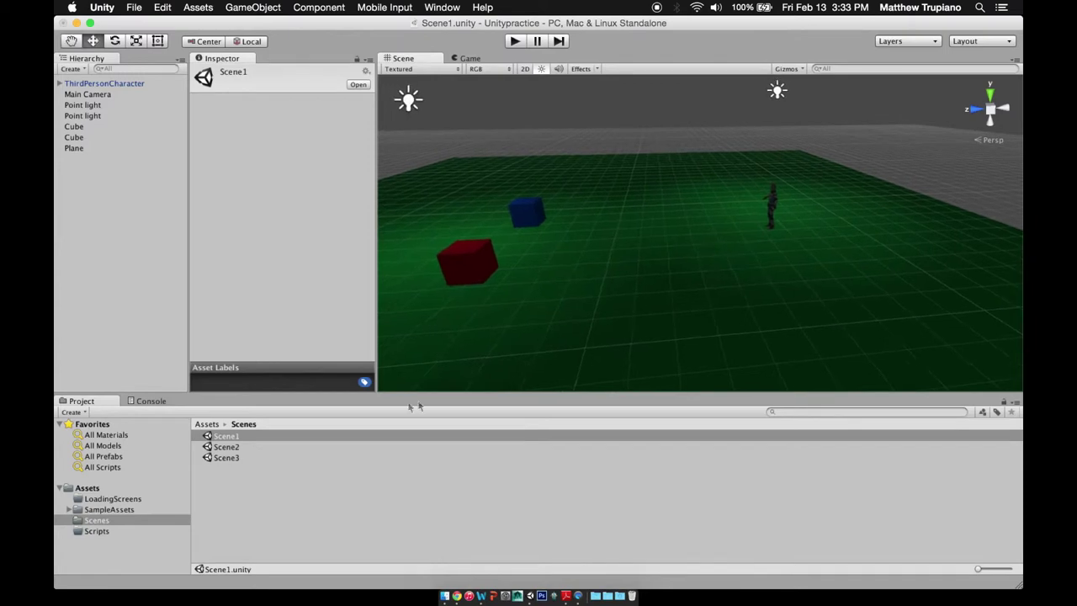
Open Scene2, saving Scene1's changes first.
left_click(226, 447)
double_click(239, 449)
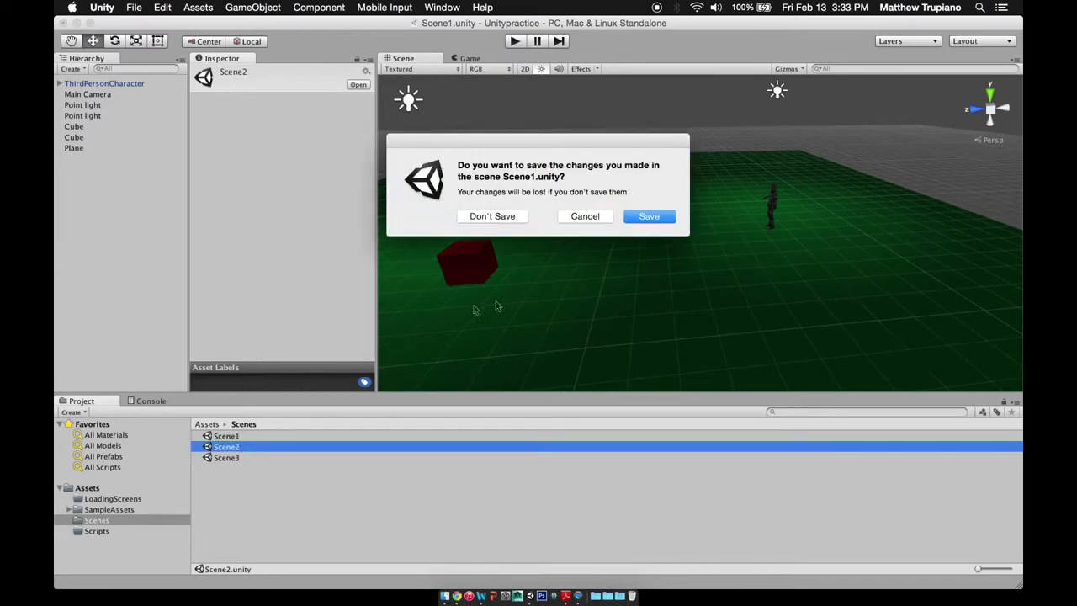
left_click(641, 215)
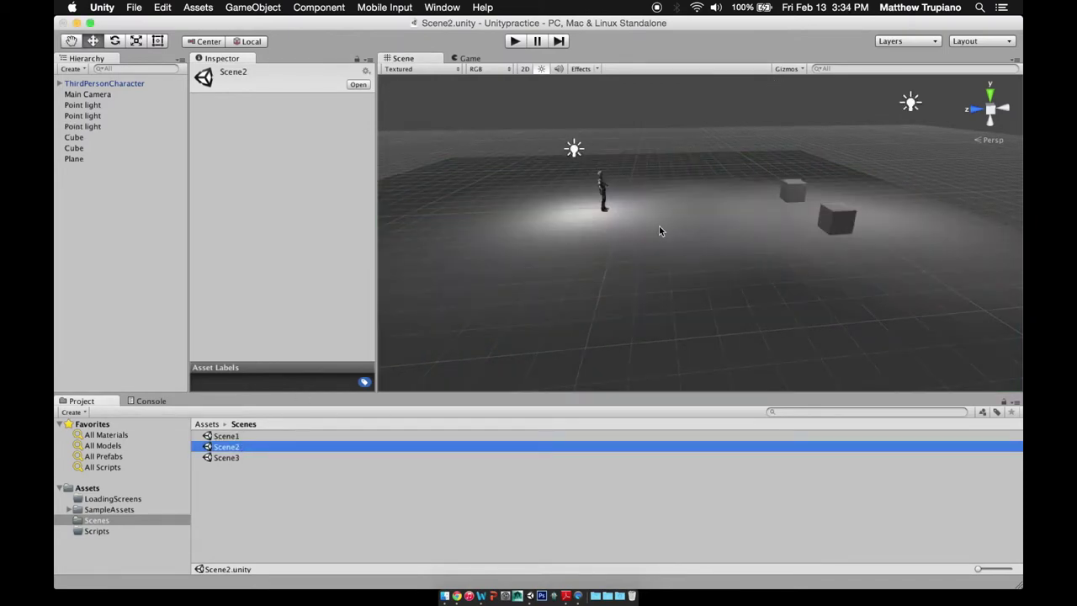
Colour Scene2's plane Blue, its far cube Green and its near cube Red.
left_click(88, 489)
left_click_drag(217, 436, 484, 312)
left_click_drag(223, 448, 794, 191)
left_click_drag(220, 467, 838, 218)
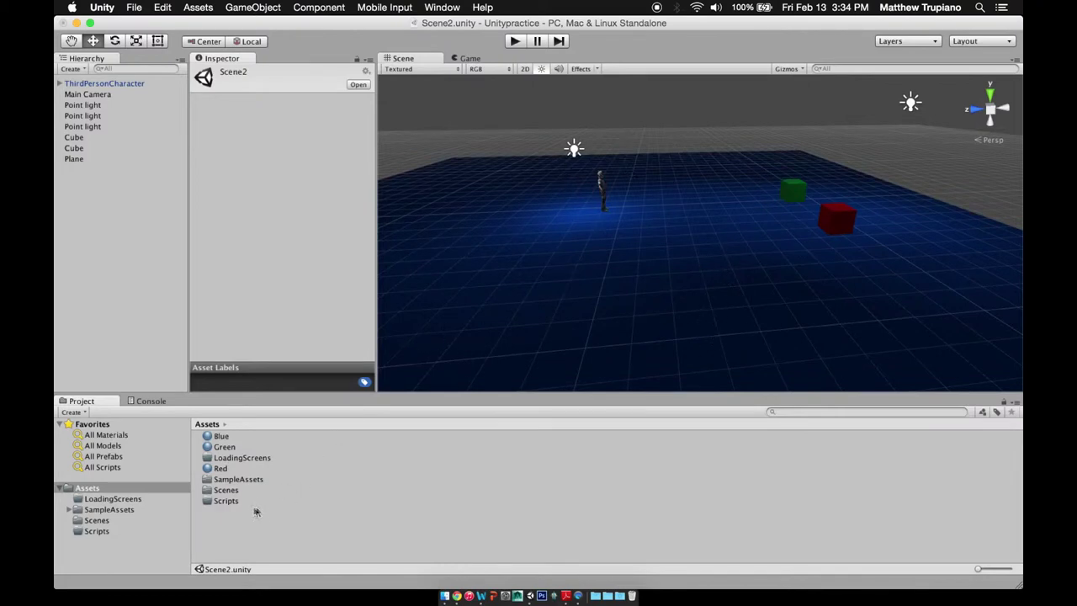
Make the green cube's collider a trigger and widen it to 1.36.
left_click(226, 495)
left_click(795, 189)
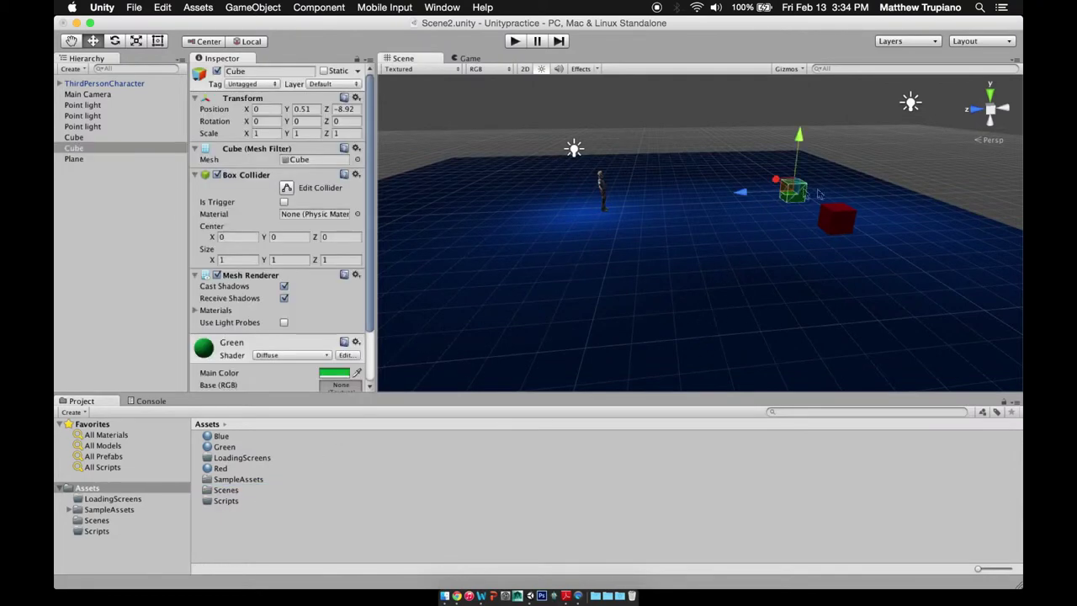
left_click(284, 202)
left_click(287, 188)
left_click_drag(212, 260, 328, 268)
Enlarge the red cube's collider to 1.27.
left_click(838, 222)
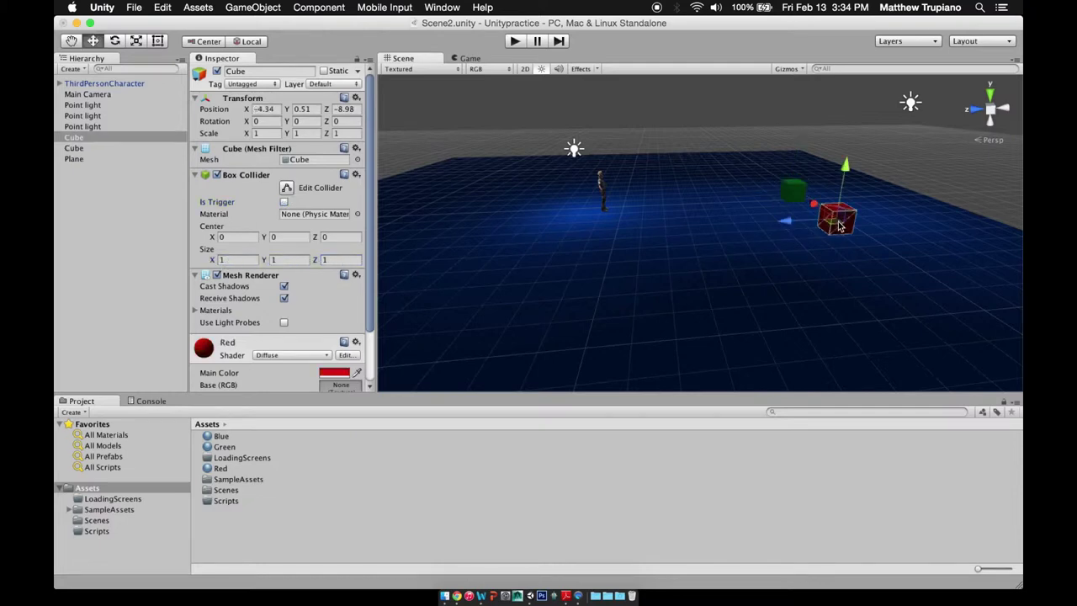
left_click(287, 188)
left_click_drag(213, 262, 329, 266)
left_click_drag(797, 251, 665, 245, "alt")
right_click_drag(665, 246, 632, 271, "alt")
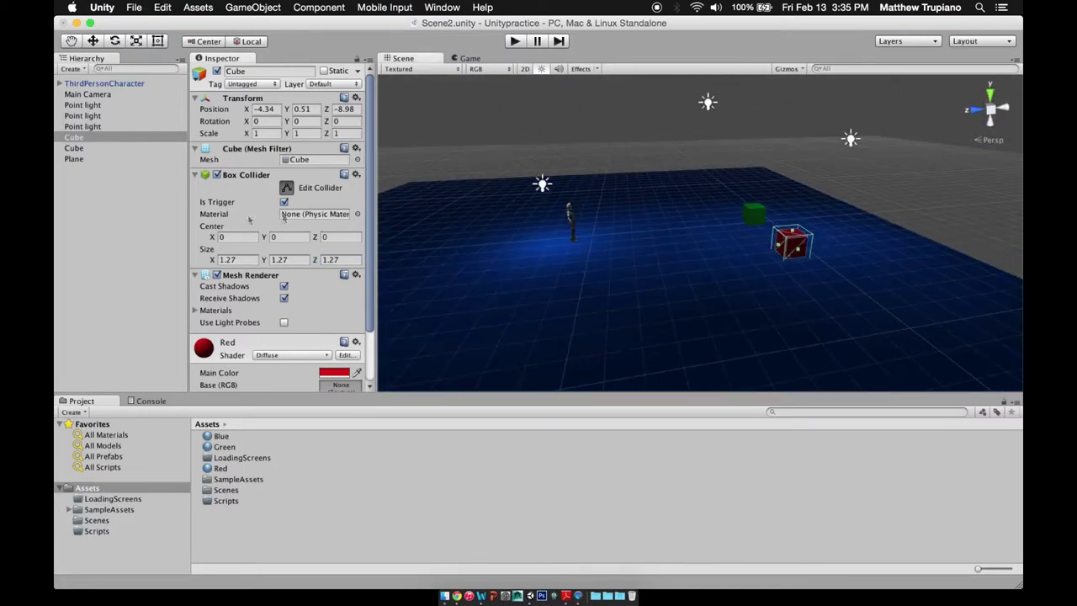
Rename the Hierarchy cubes RedCube and GreenCube.
left_click(74, 137)
left_click(73, 137)
type("RedCube")
left_click(74, 148)
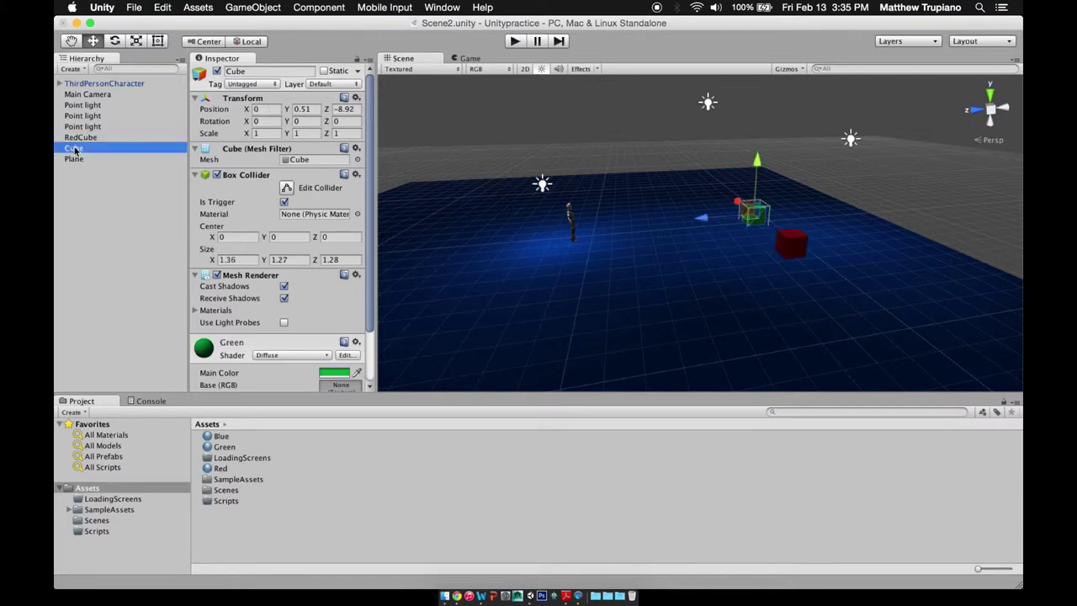
left_click(73, 148)
key("Left")
type("Gree")
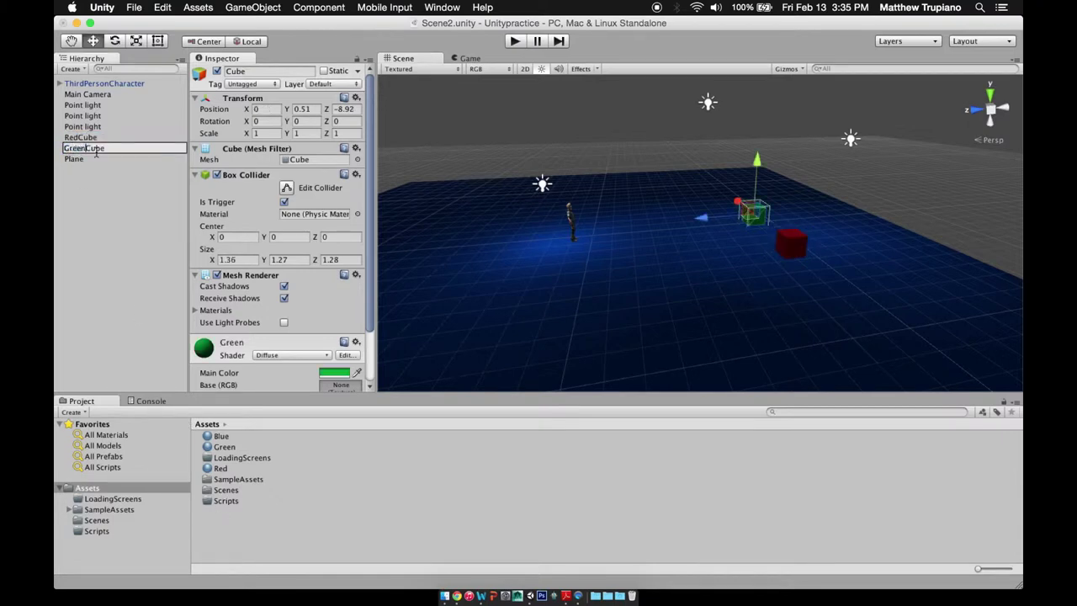
type("n")
left_click(129, 161)
left_click(227, 490)
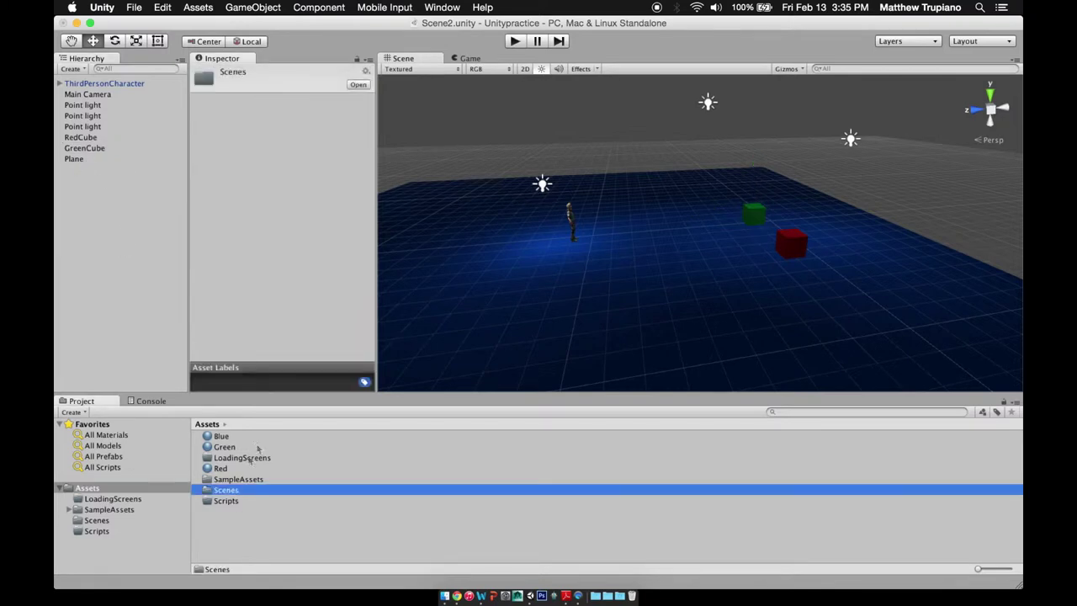
Open Scene1 from the Scenes folder, saving Scene2 first.
double_click(232, 491)
double_click(225, 435)
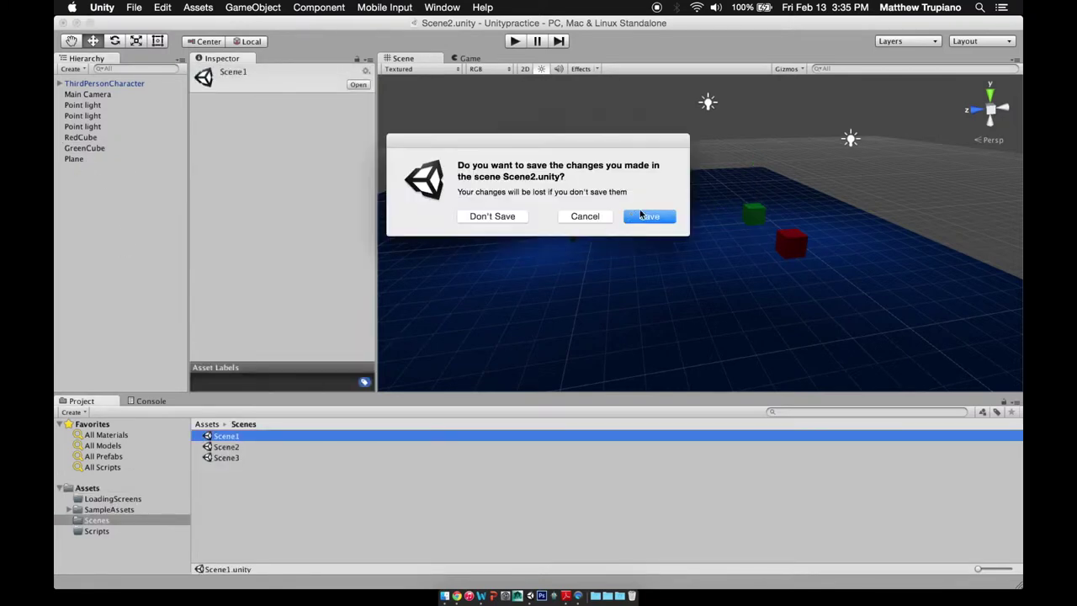
left_click(648, 215)
Rename Scene1's cubes BlueCube and RedCube in the Hierarchy.
left_click(76, 137)
left_click(76, 137)
key("Left")
type("Blue")
left_click(73, 128)
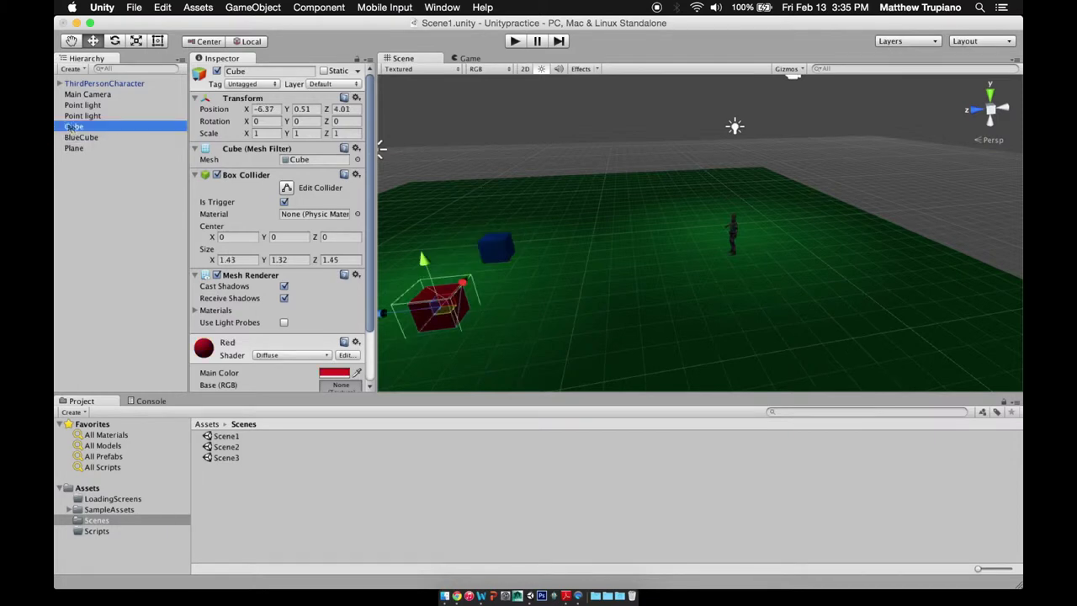
left_click(73, 128)
key("Left")
type("Red")
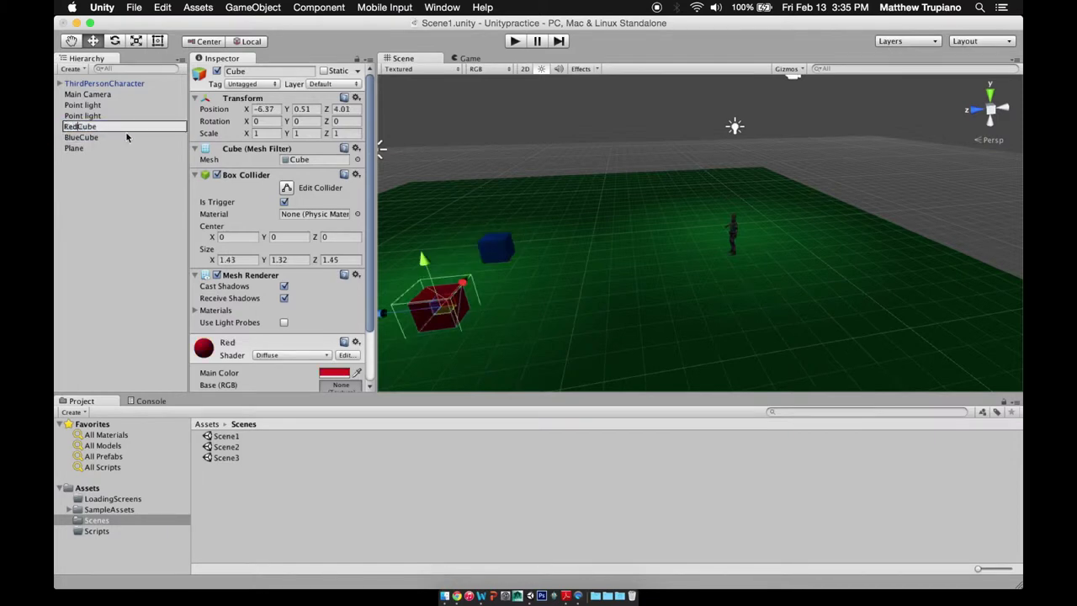
left_click(134, 184)
Open Scene3, saving Scene1, and apply the Red material to the floor.
double_click(225, 458)
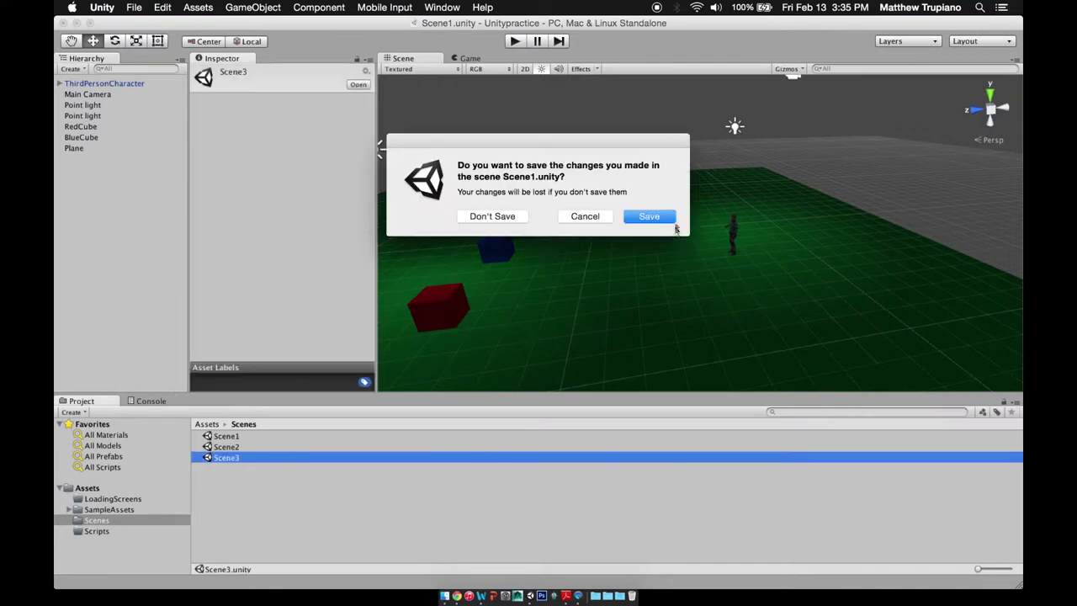
left_click(627, 217)
left_click(110, 488)
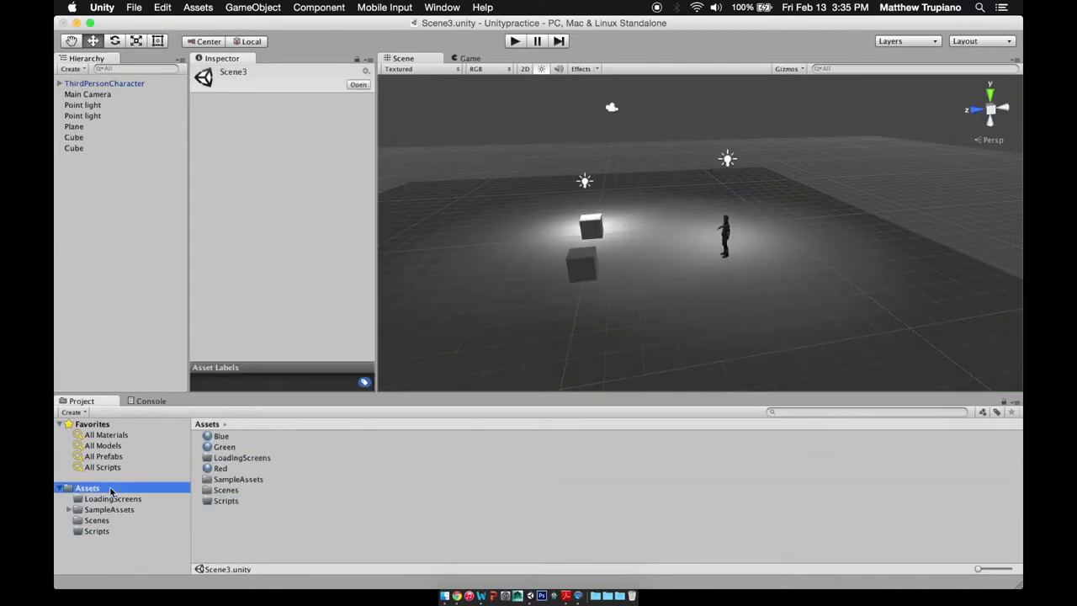
left_click_drag(221, 468, 462, 368)
Give the lower cube the Green material and rename the cubes GreenCube and BlueCube.
left_click_drag(224, 447, 592, 227)
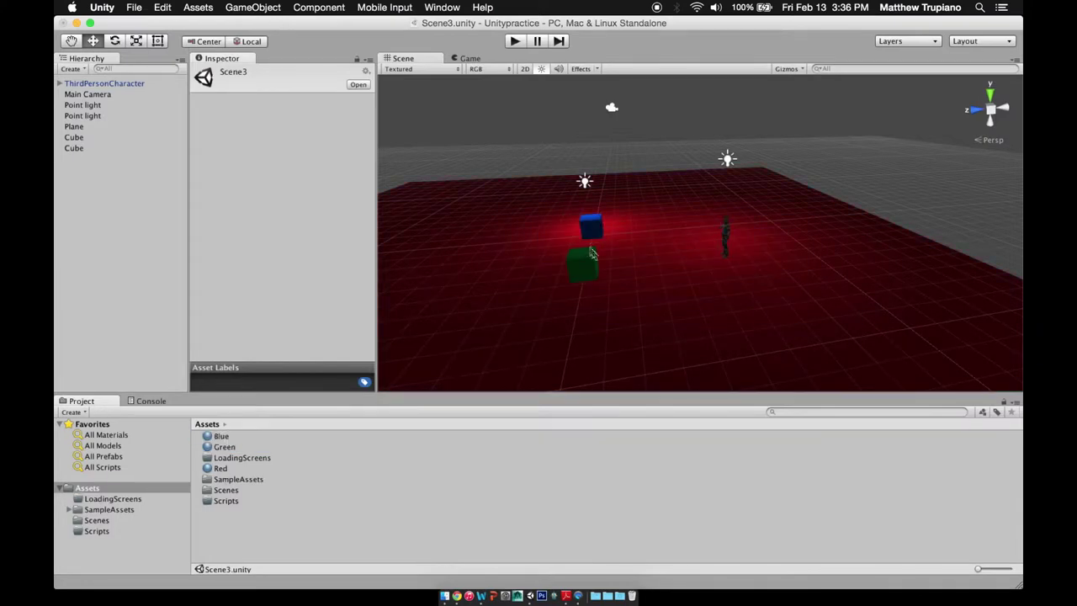
left_click(579, 264)
left_click(74, 148)
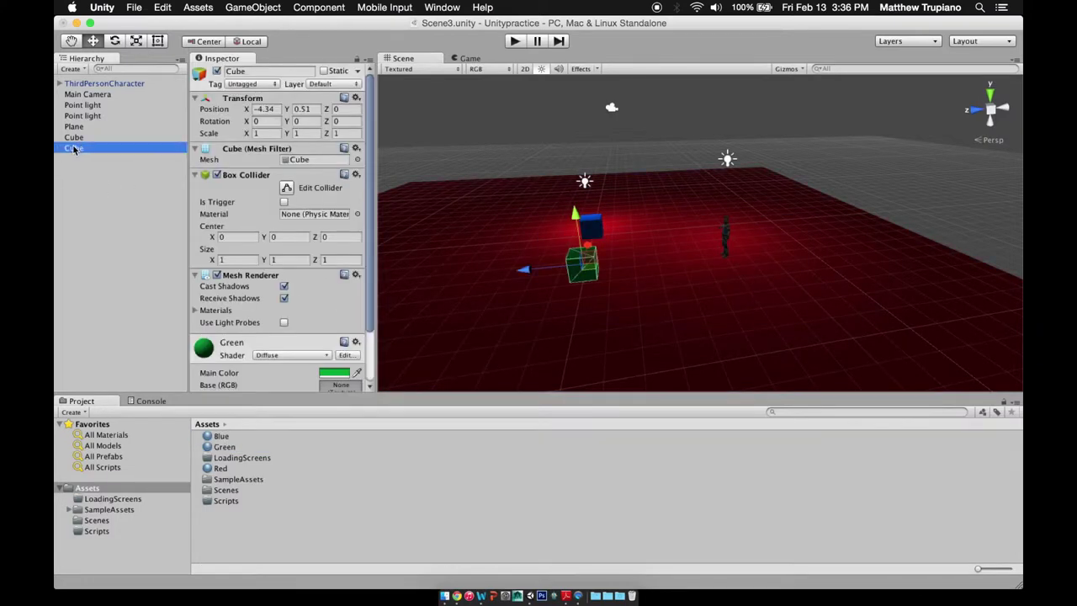
type("GreenCube")
left_click(69, 138)
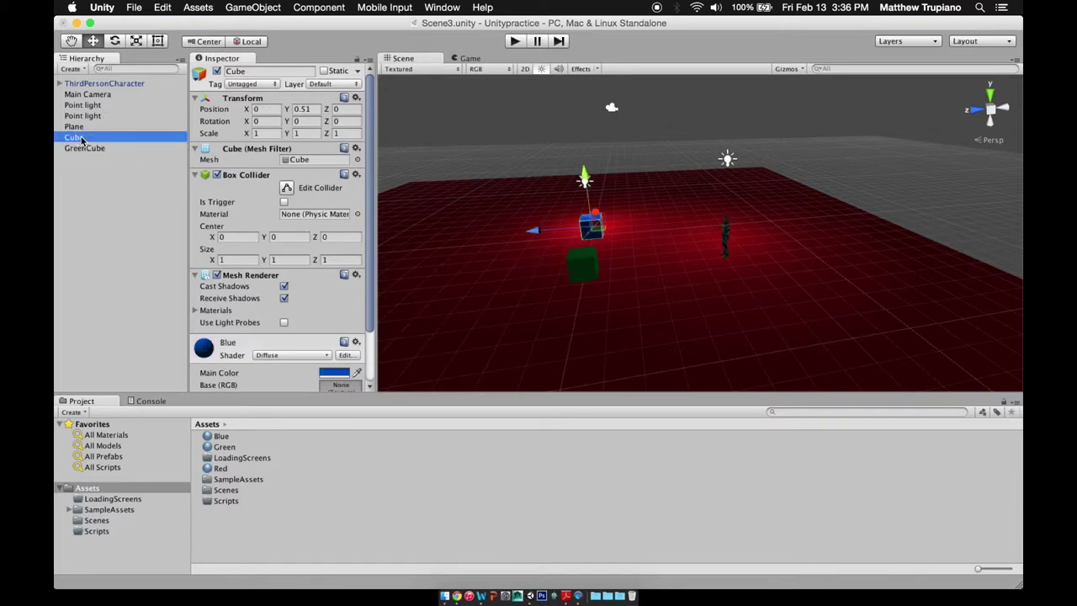
left_click(69, 141)
key("Left")
type("Blue")
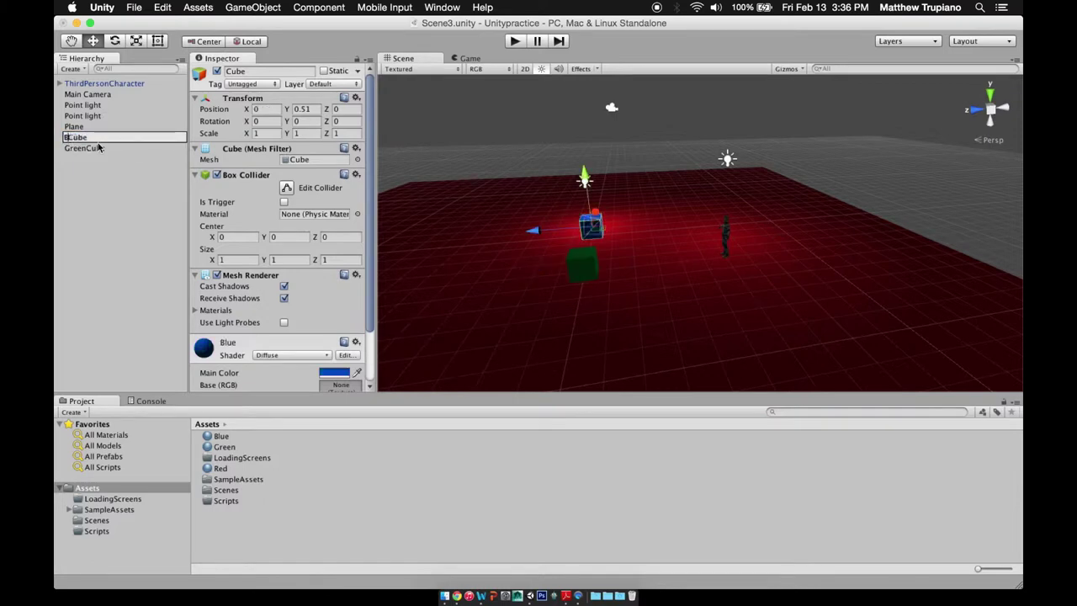
left_click(95, 170)
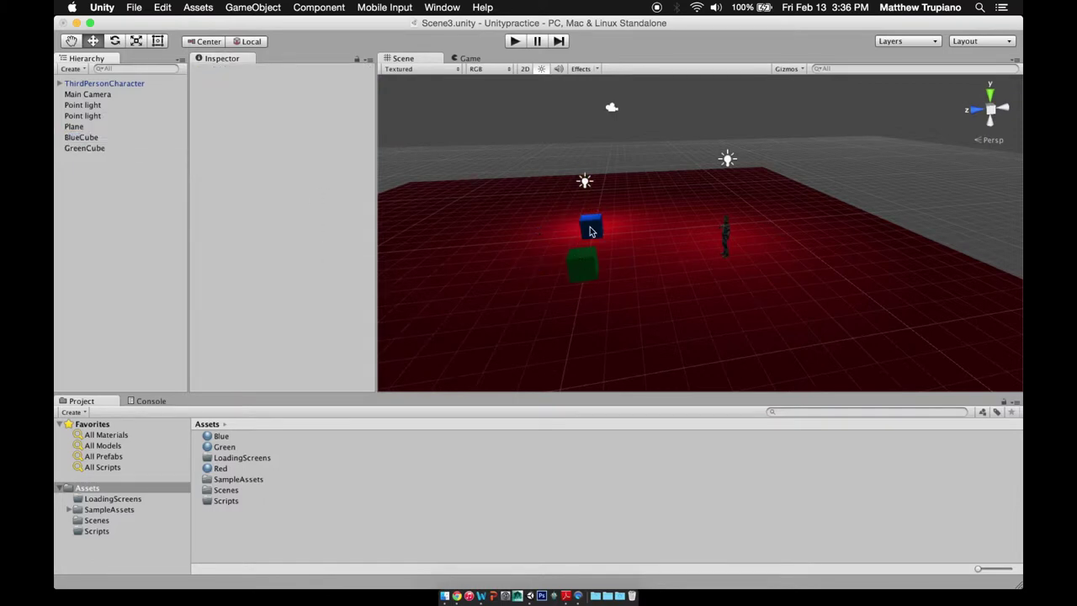
Make BlueCube's collider a trigger and enlarge it to about 1.25 units.
left_click(591, 227)
left_click(284, 203)
left_click_drag(210, 261, 331, 264)
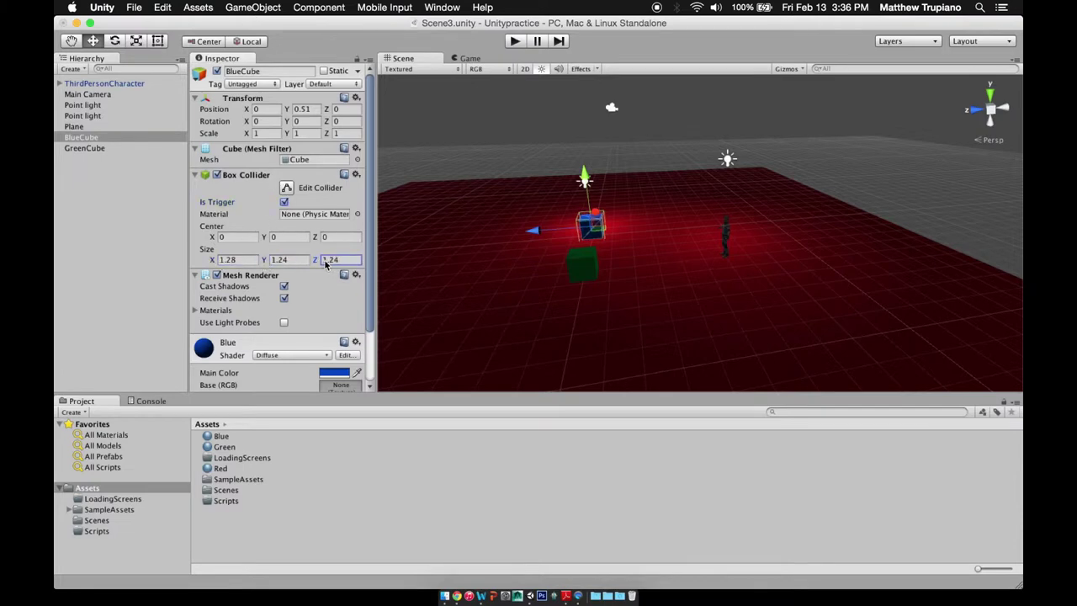
left_click(578, 271)
left_click_drag(215, 262, 357, 275)
left_click(269, 263)
left_click(495, 168)
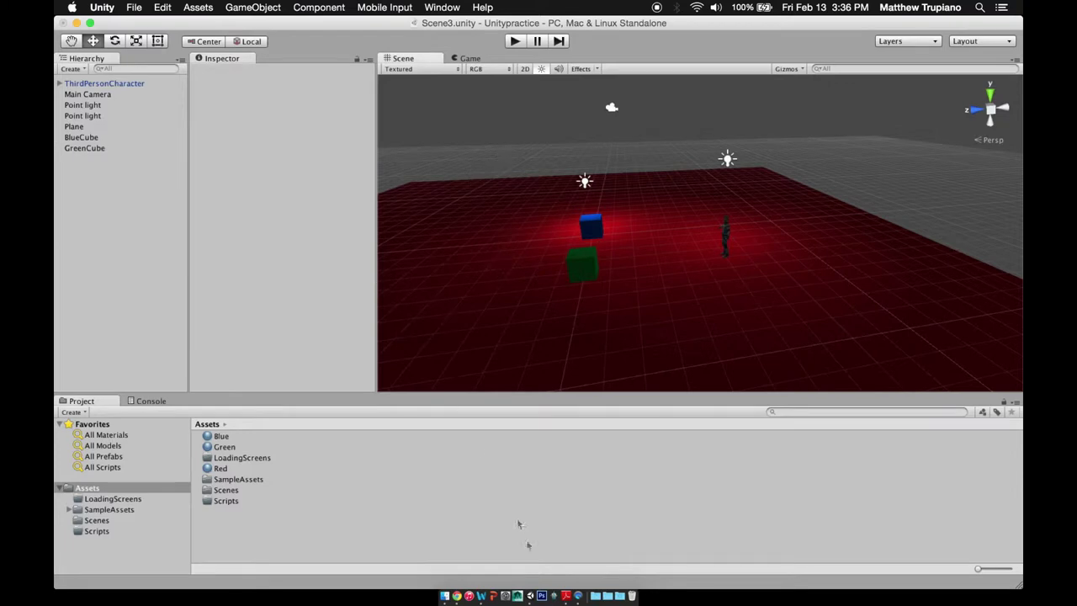
Launch Photoshop and open LoadingScreens.psd.
left_click(543, 593)
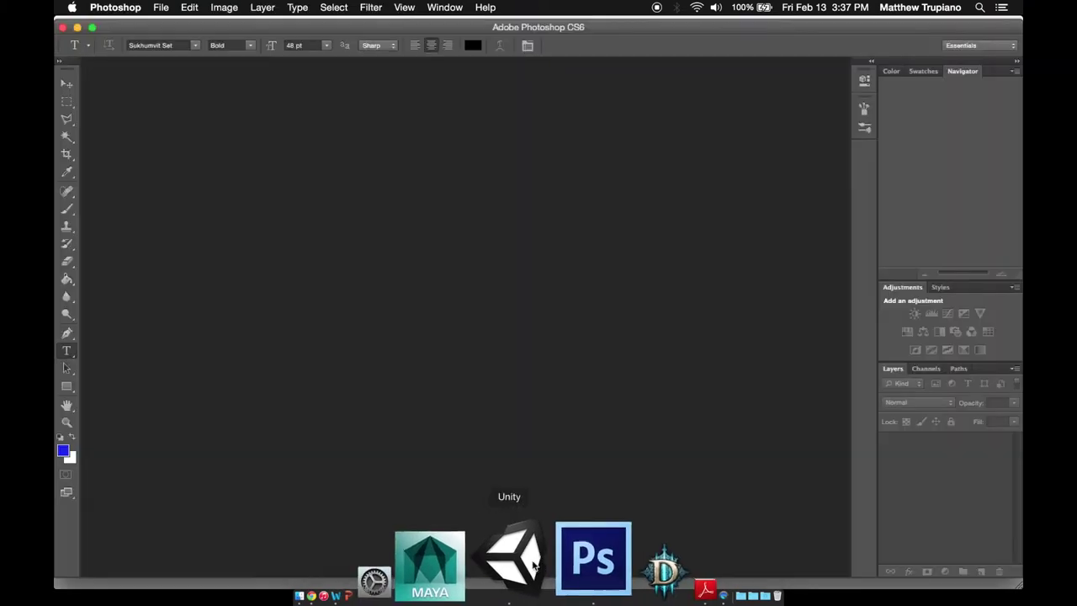
left_click(168, 8)
left_click(178, 36)
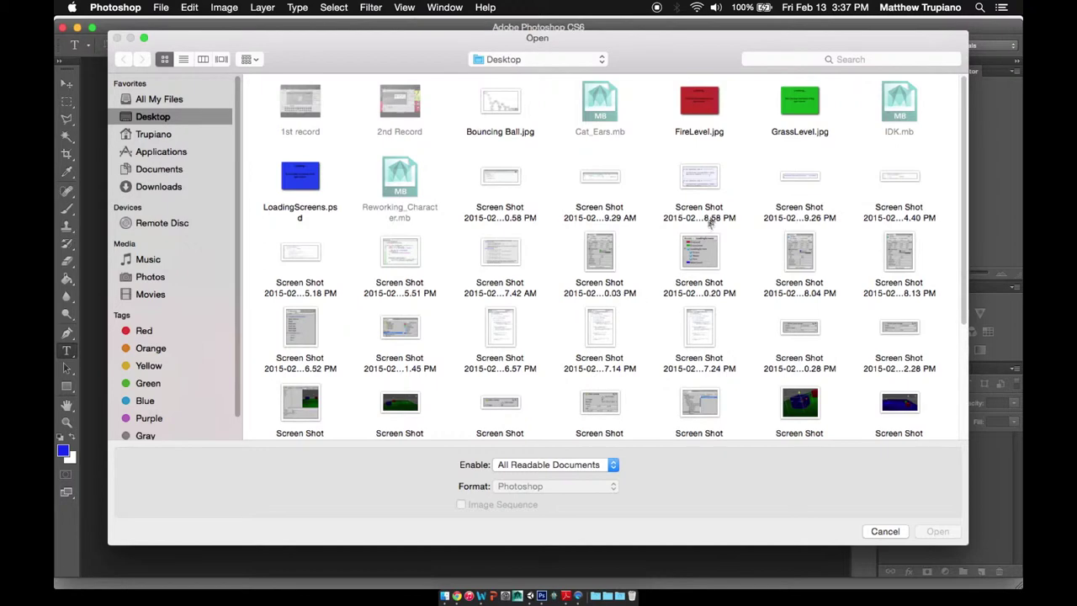
left_click(306, 181)
left_click(937, 530)
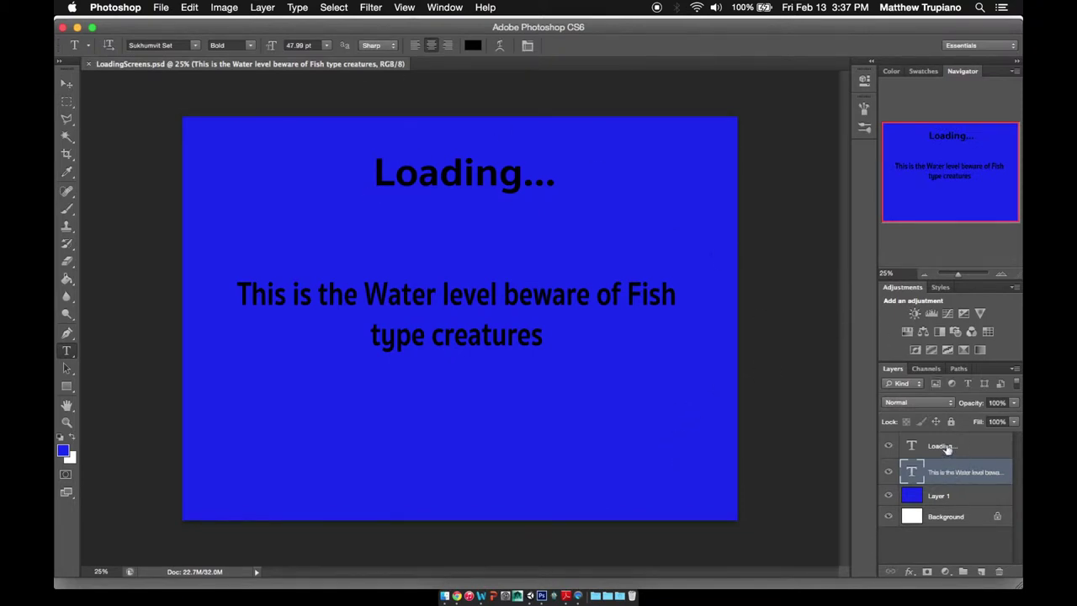
Toggle the Loading..., Water level text and blue fill layers, then close without saving.
left_click(949, 450)
left_click(936, 473)
left_click(950, 498)
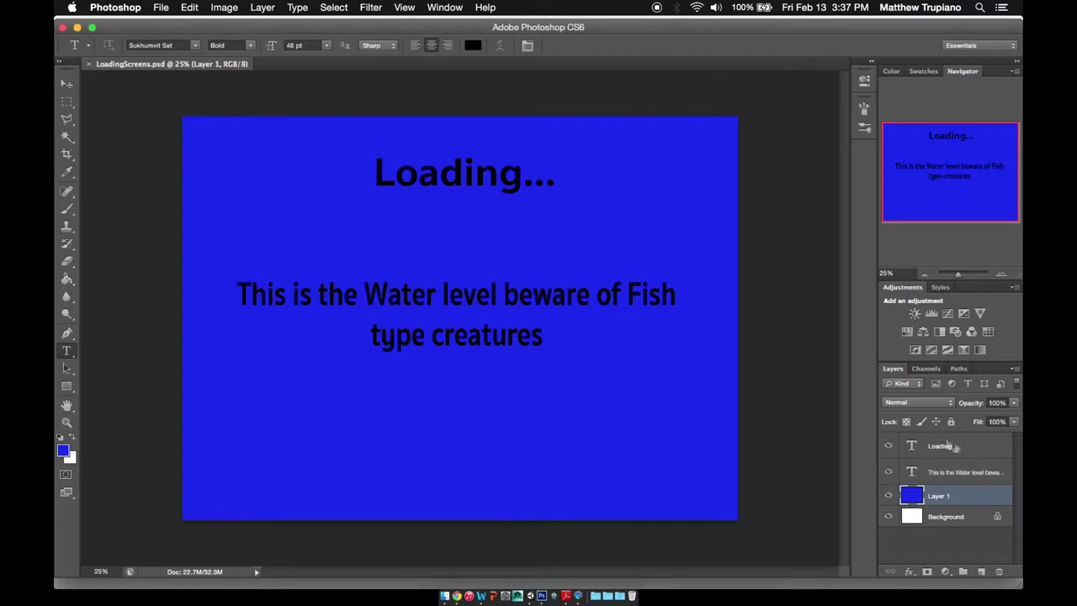
left_click(890, 447)
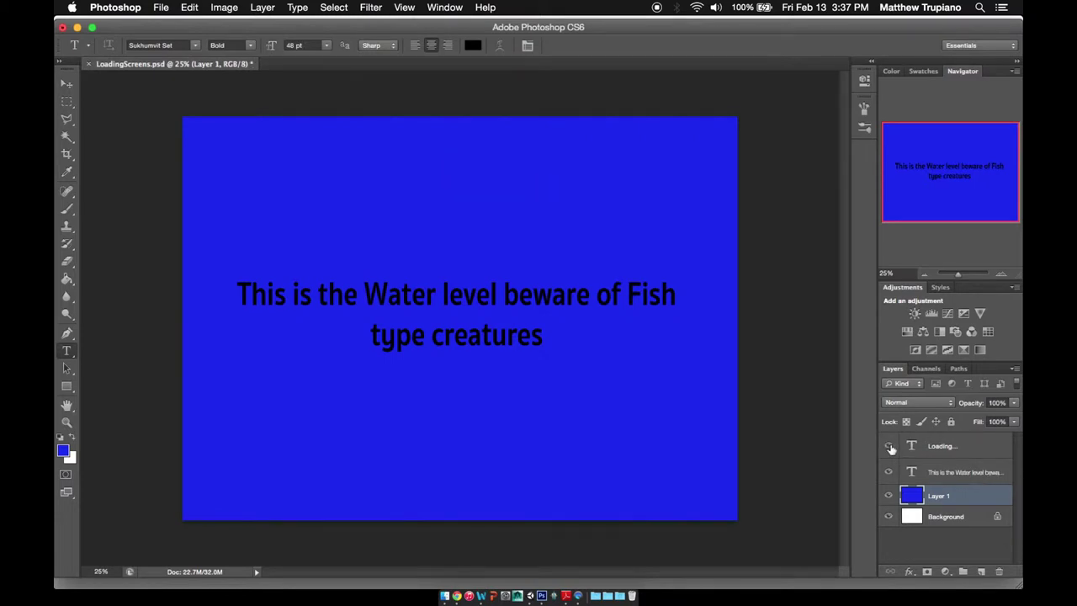
left_click(890, 447)
left_click(889, 472)
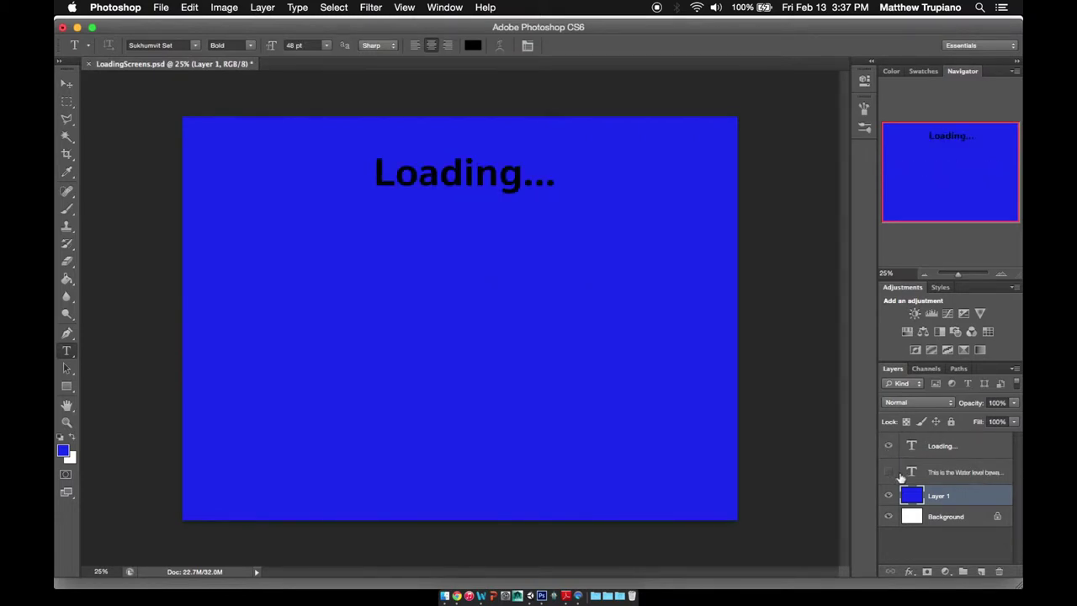
left_click(900, 476)
left_click(889, 472)
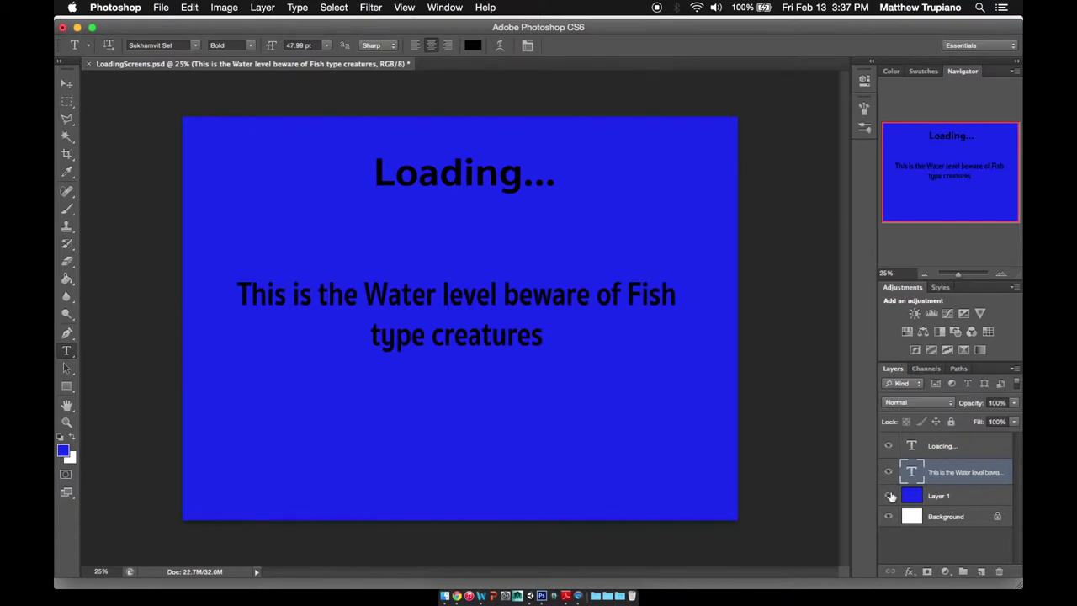
left_click(890, 496)
left_click(889, 496)
left_click(63, 29)
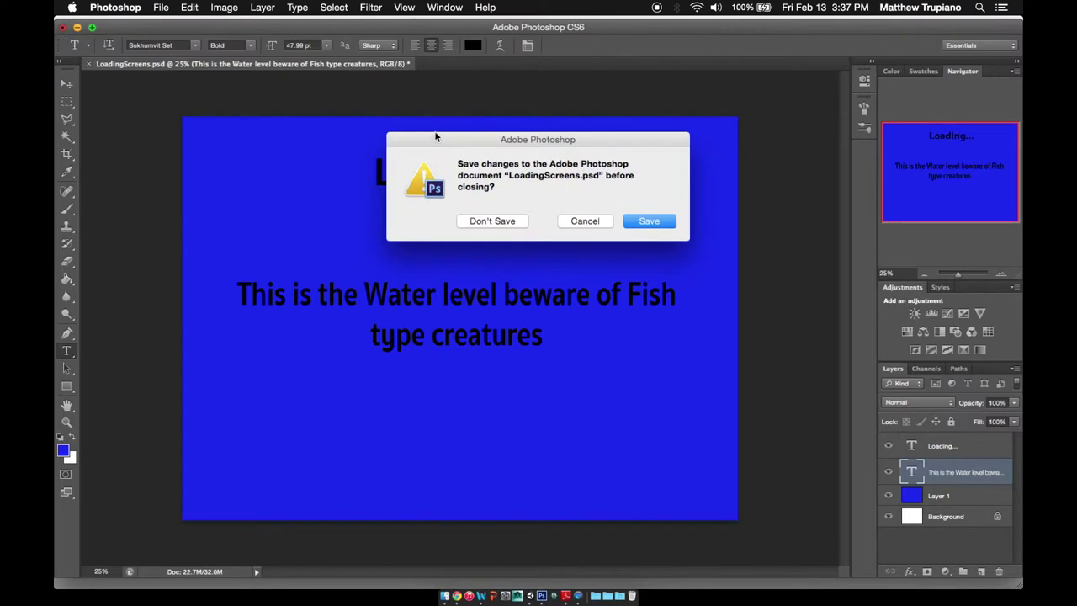
left_click(503, 222)
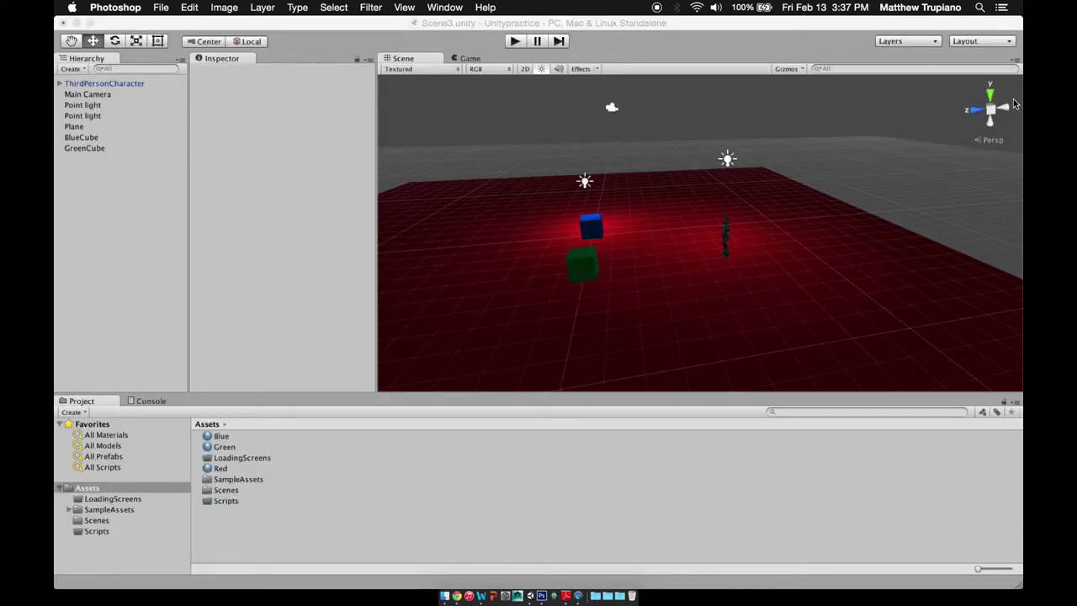
Import LoadingScreens.psd from the desktop into the project and open the LoadingScreens folder.
left_click(1012, 17)
left_click_drag(1021, 40, 823, 51)
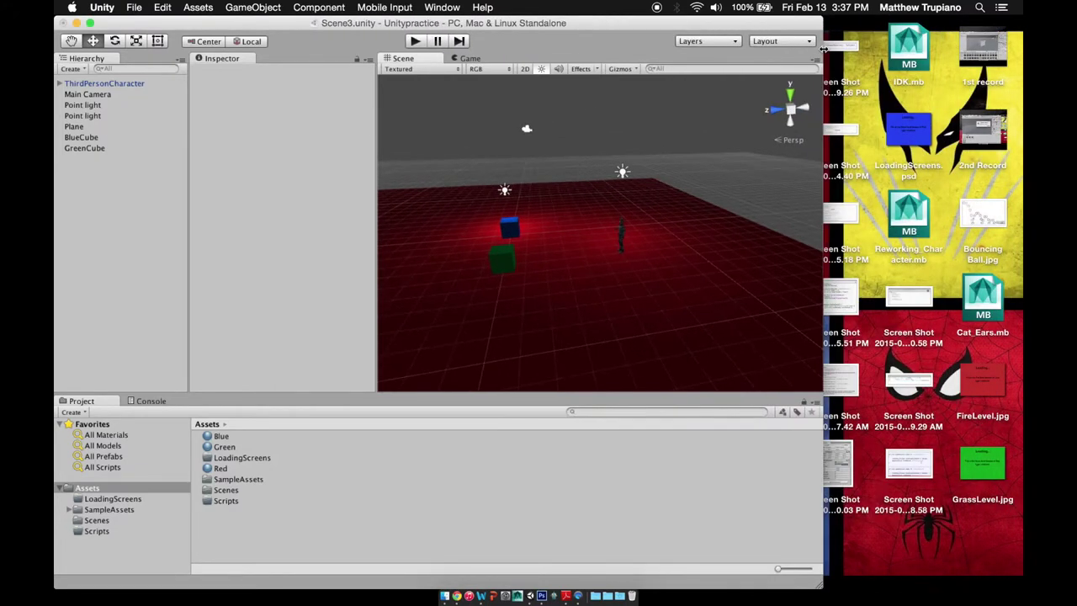
left_click_drag(908, 130, 260, 462)
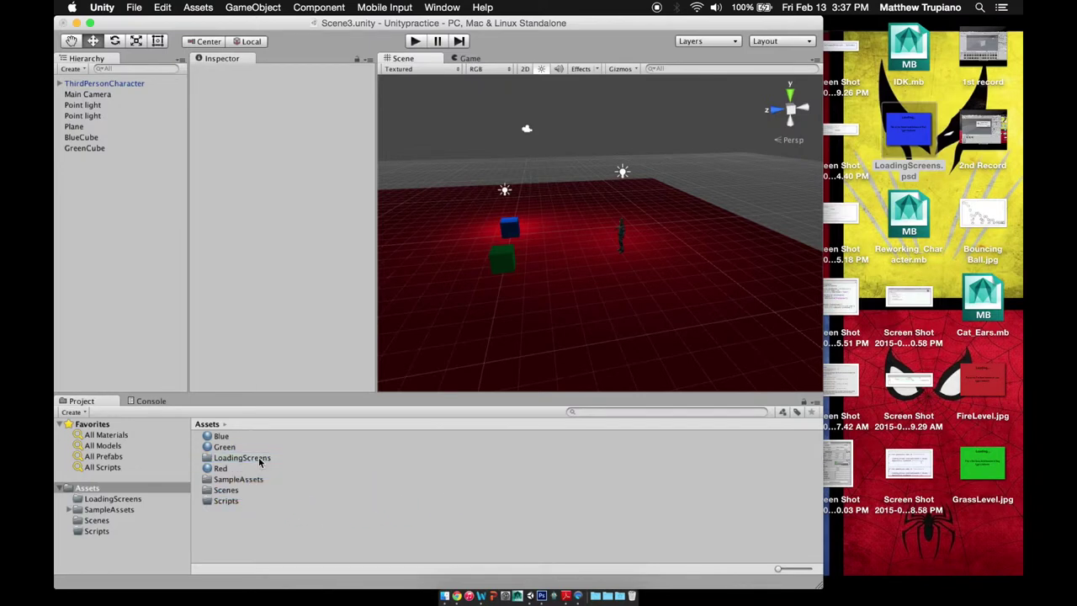
double_click(260, 462)
Import FireLevel.jpg and GrassLevel.jpg into the LoadingScreens folder and restore the Unity window.
left_click_drag(983, 385, 506, 491)
left_click_drag(974, 464, 328, 497)
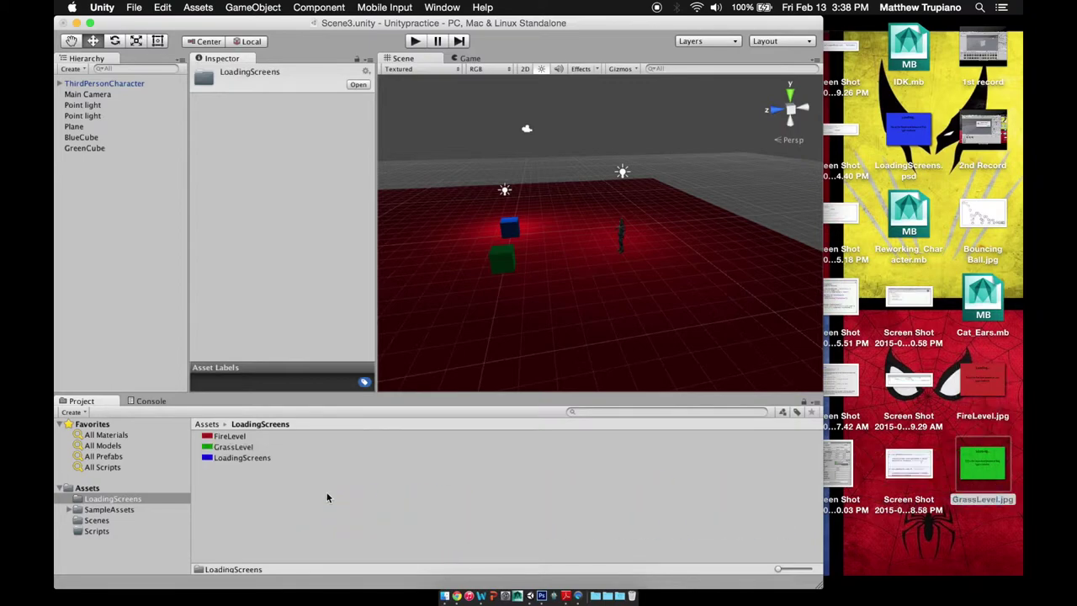
left_click(821, 326)
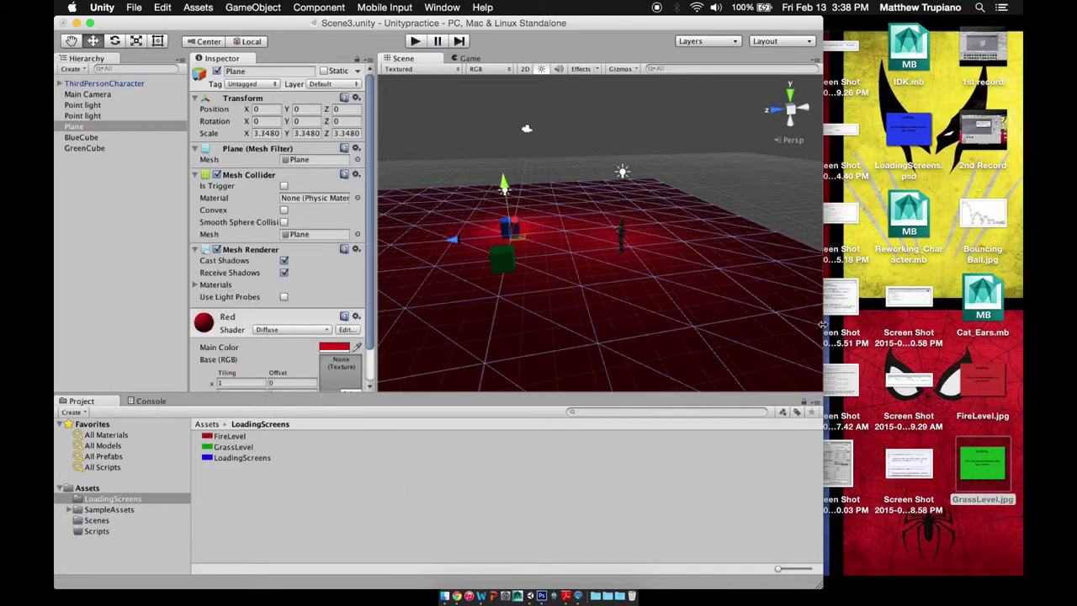
left_click_drag(823, 324, 1023, 324)
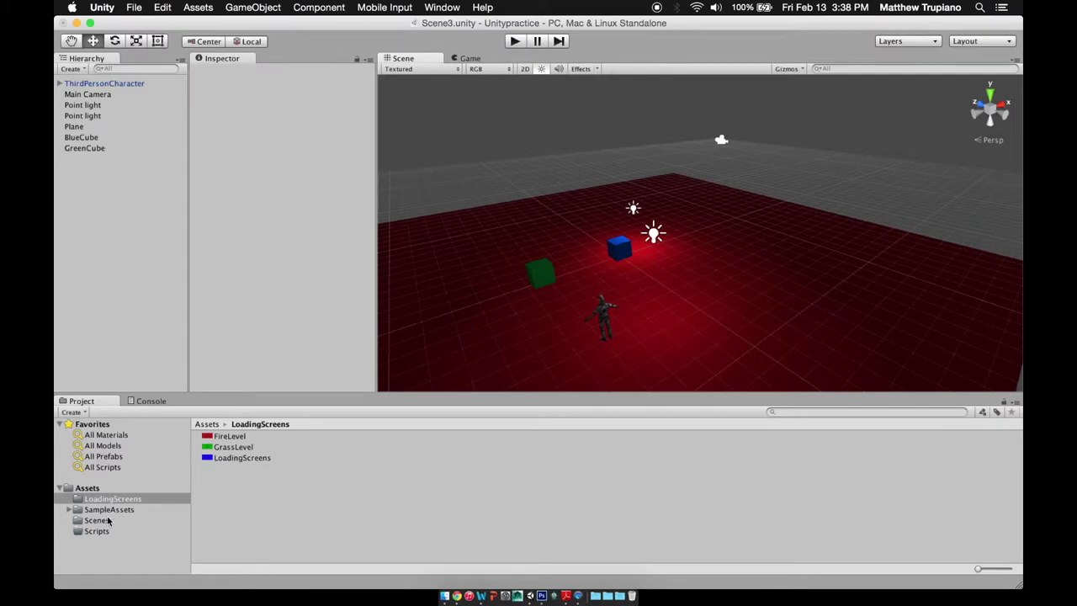
left_click(107, 521)
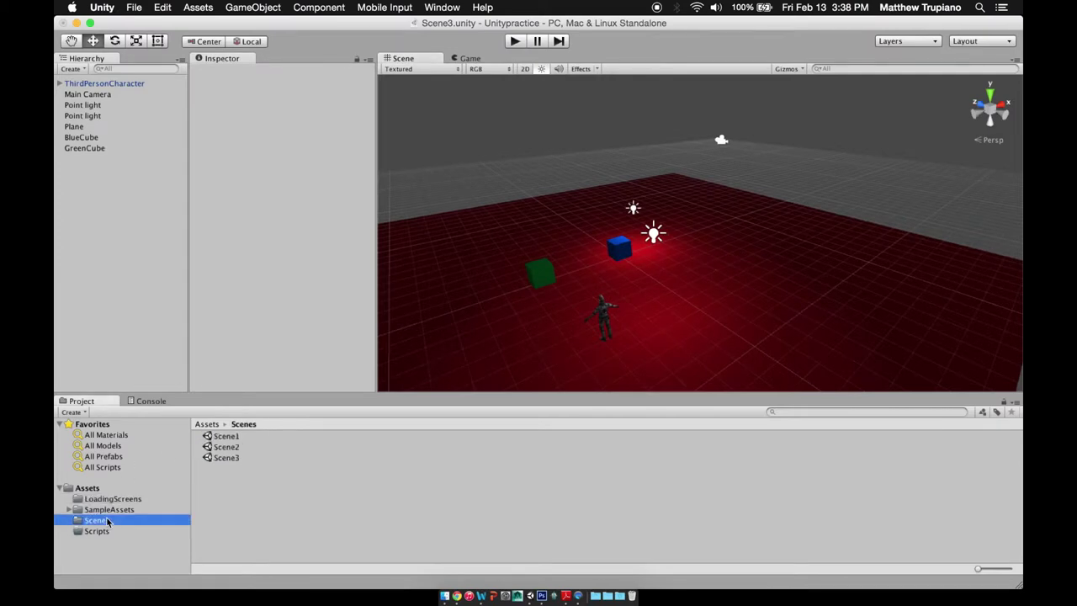
Save Scene3's changes, load Scene1 and orbit to a low side view.
double_click(226, 437)
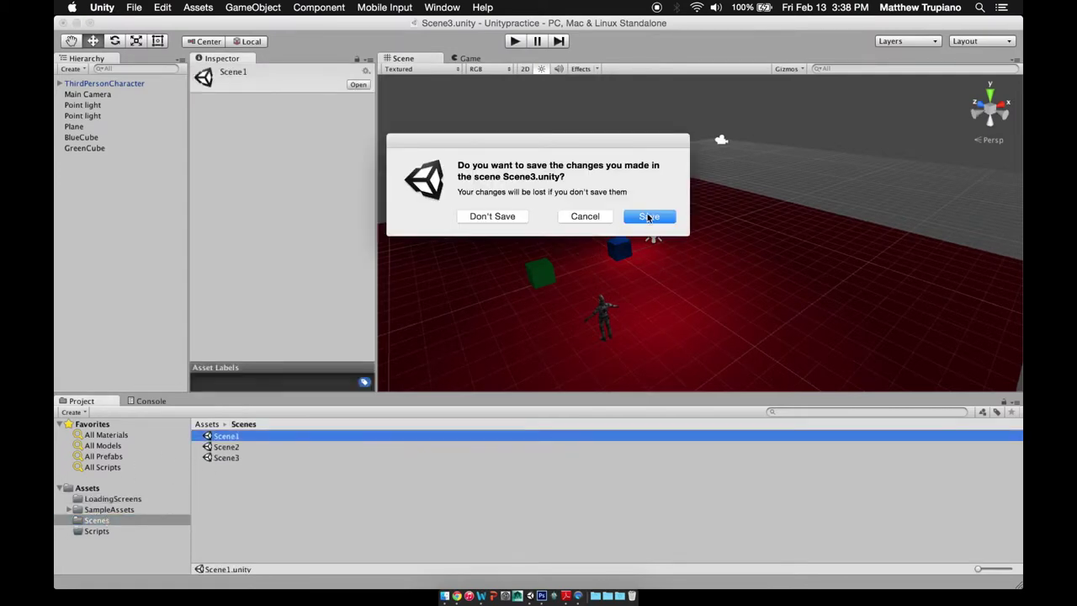
left_click(648, 217)
scroll(609, 245, "up", 3)
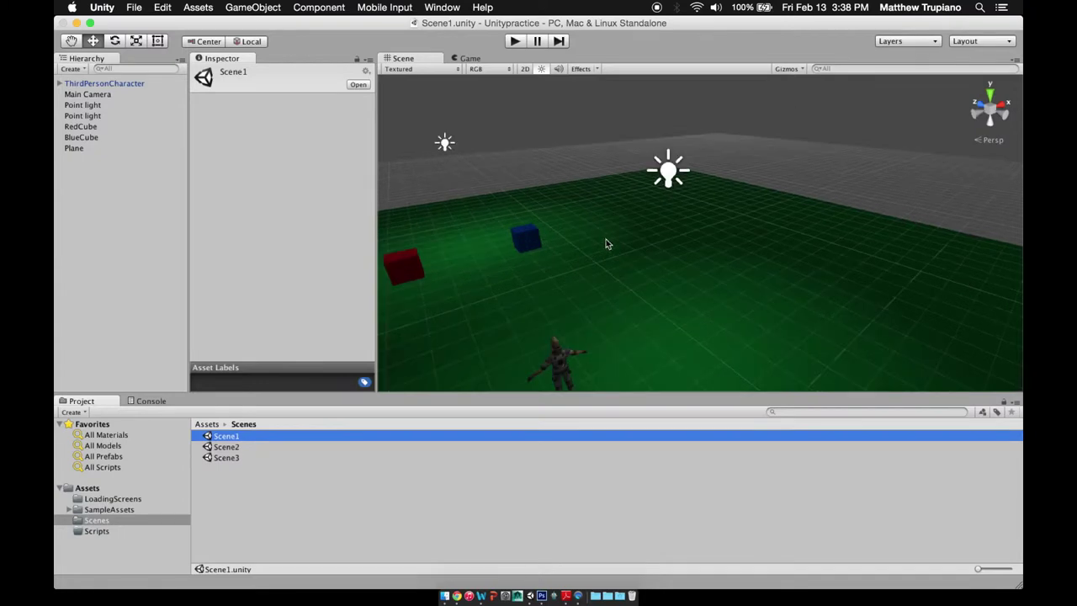
right_click_drag(604, 252, 676, 197)
Create an empty GameObject and rename it LoadingScreen.
left_click(252, 7)
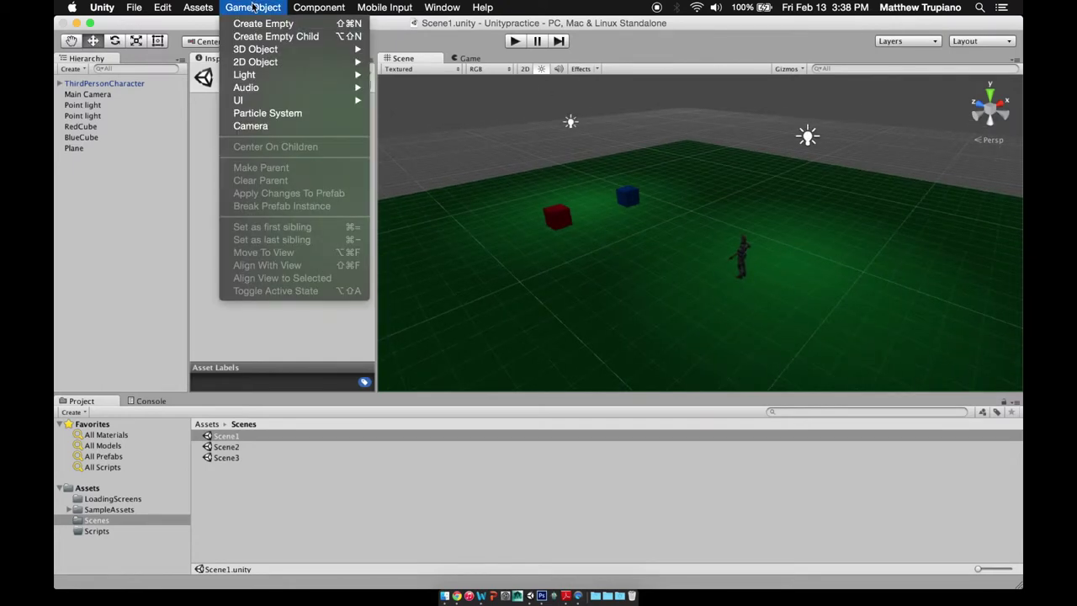
mouse_move(269, 49)
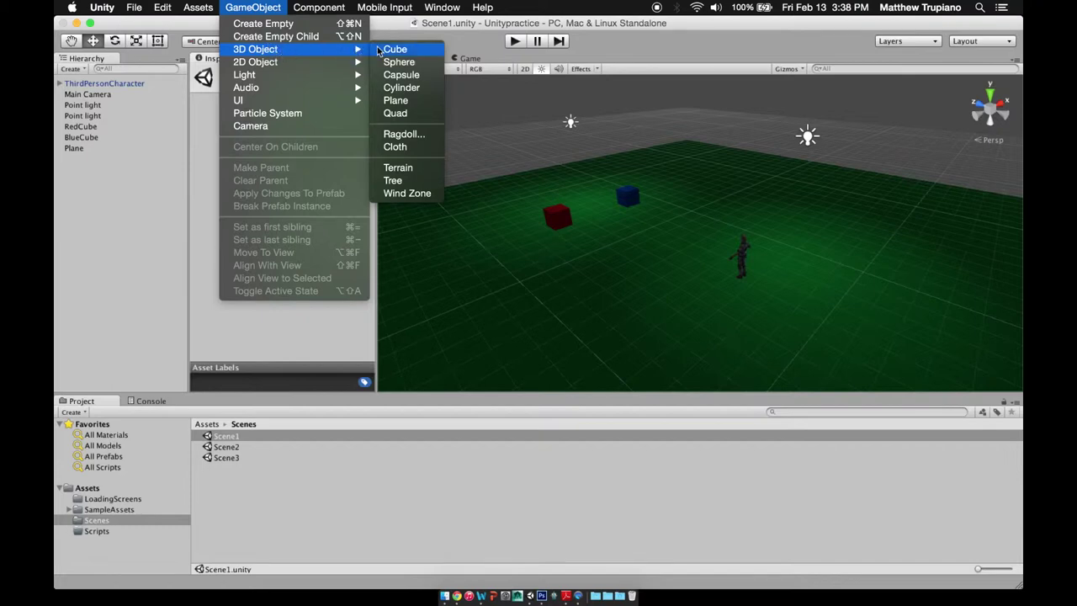
left_click(292, 24)
left_click(107, 159)
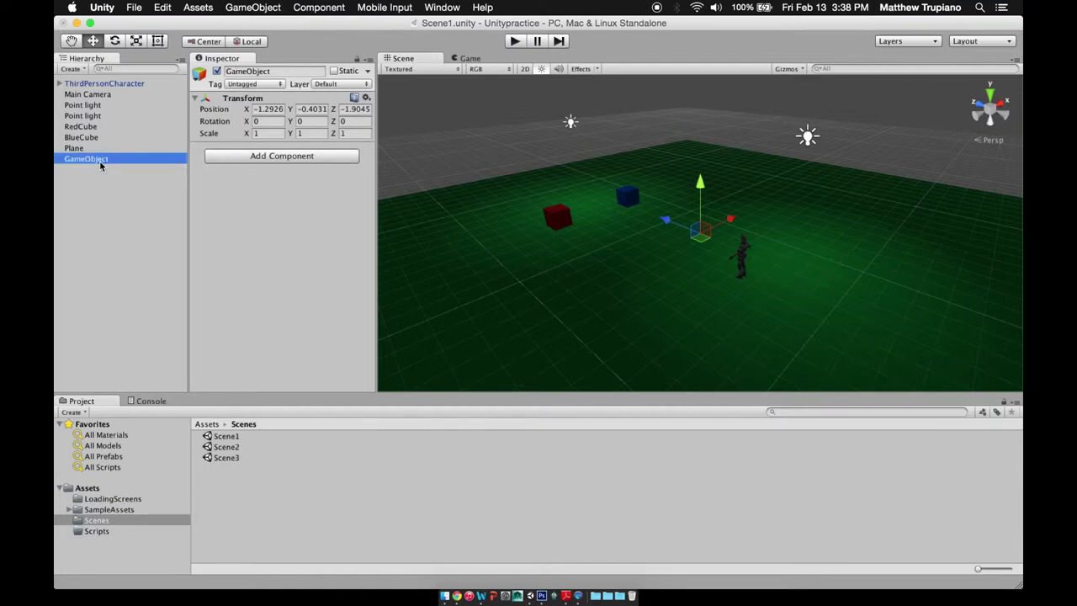
key("Return")
type("Loa")
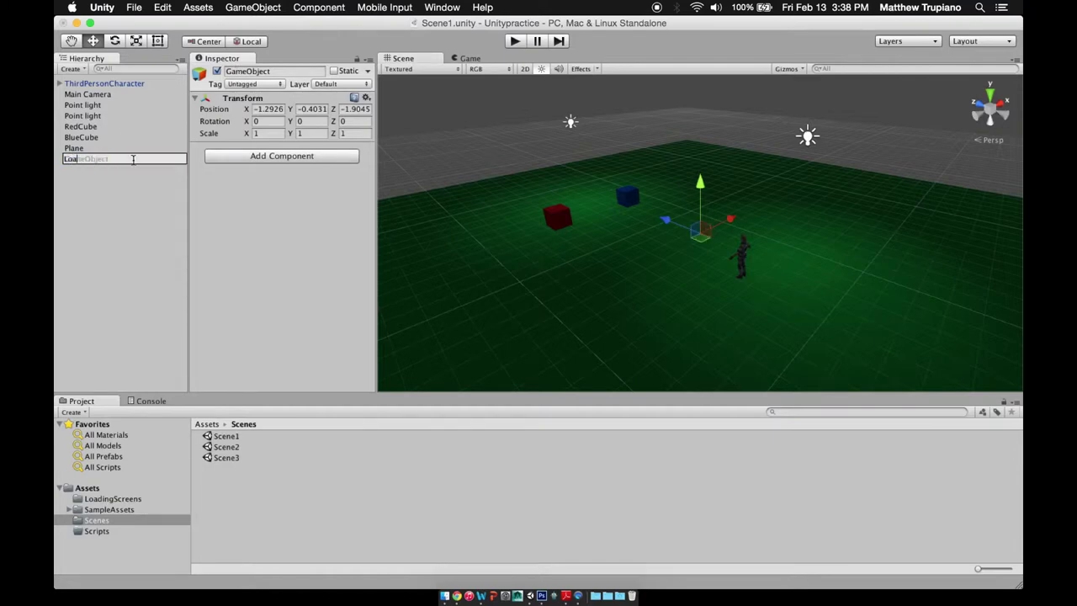
type("dingScreen")
left_click(148, 174)
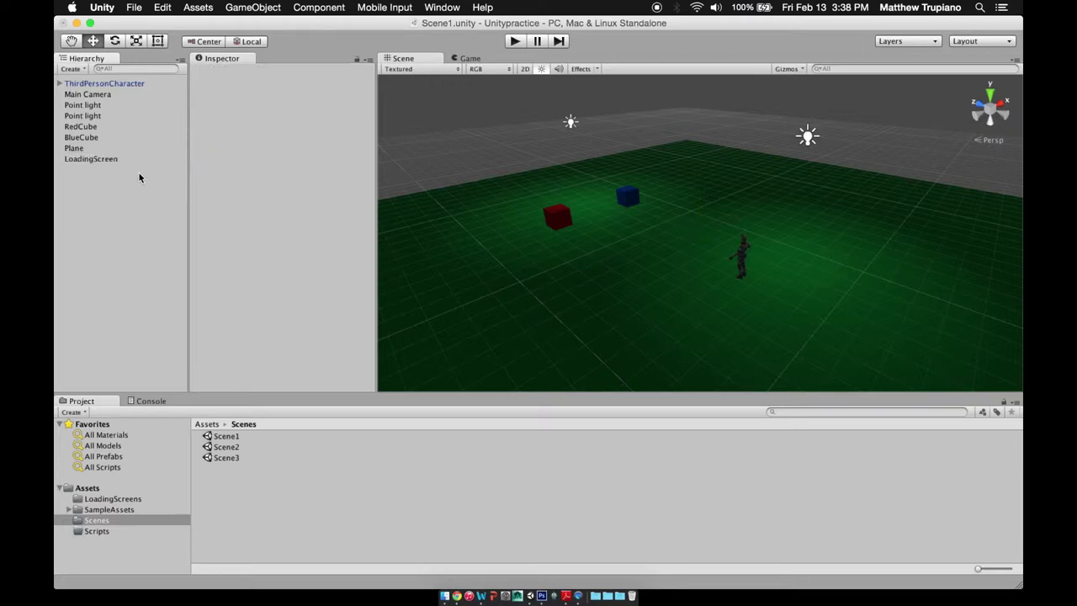
Set LoadingScreen's position to X 0, Y 0, Z 0.
left_click(90, 160)
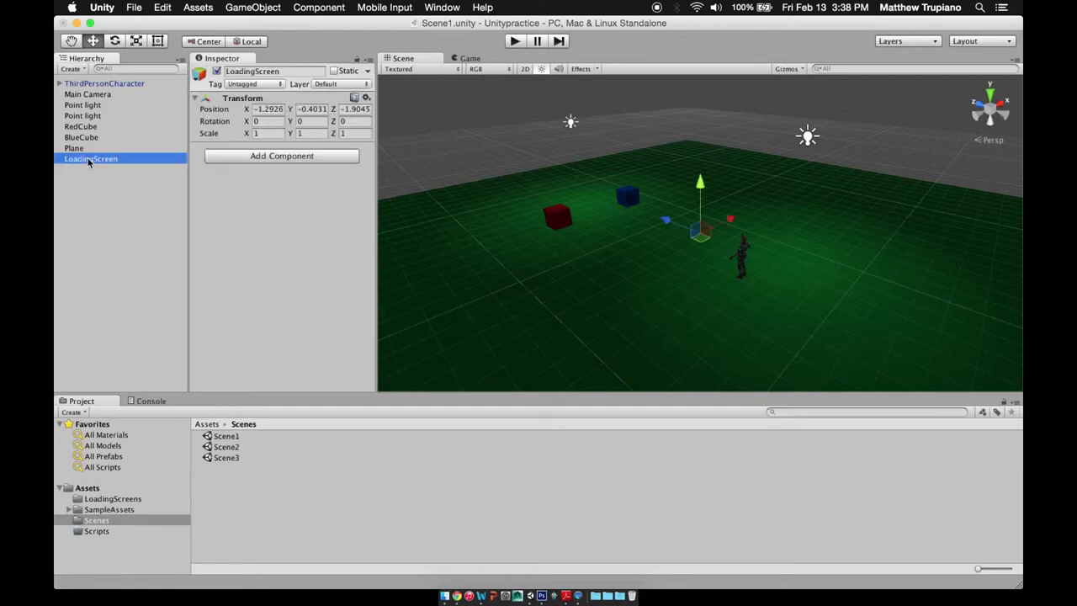
left_click(269, 110)
type("0")
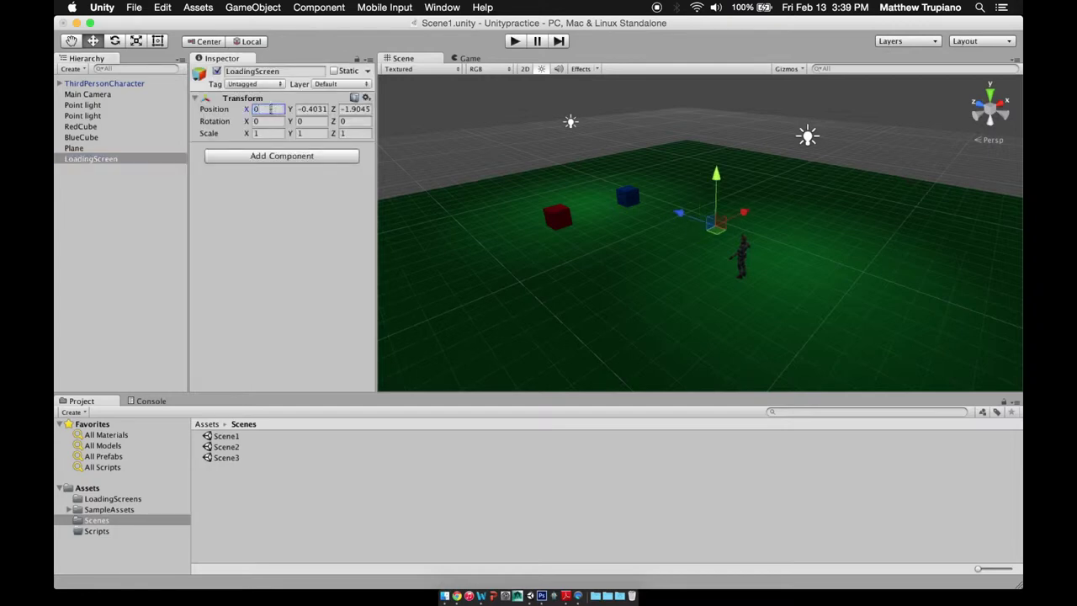
left_click(306, 108)
type("0")
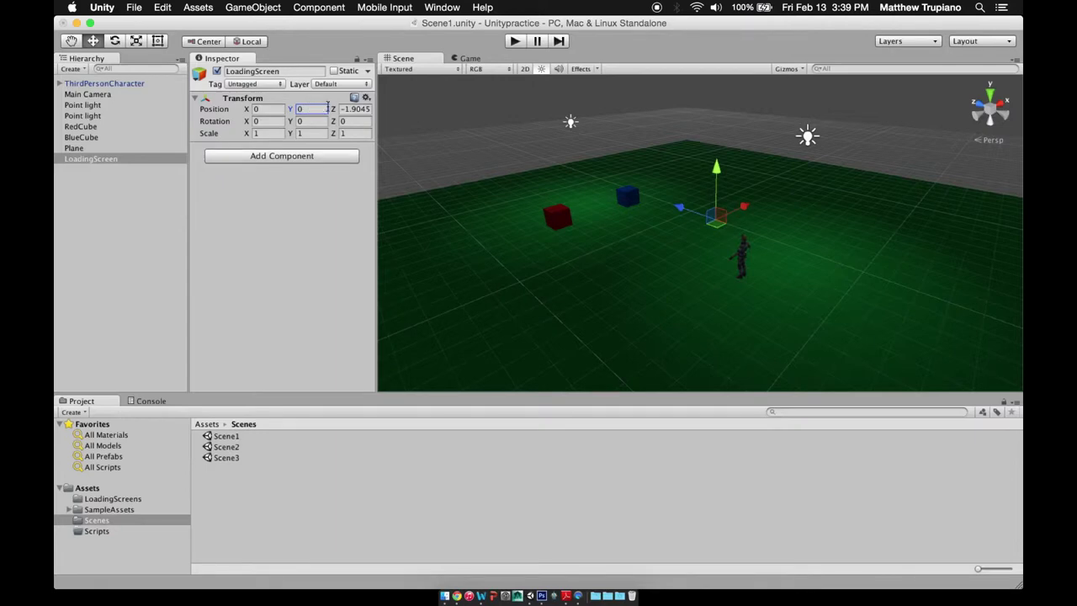
left_click(345, 108)
type("0")
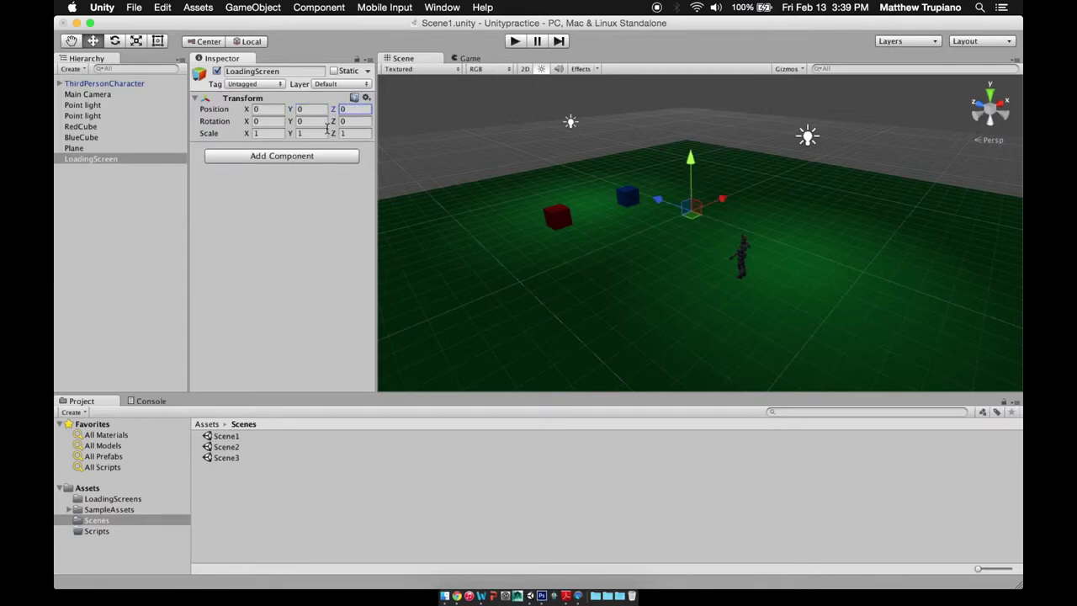
left_click(116, 499)
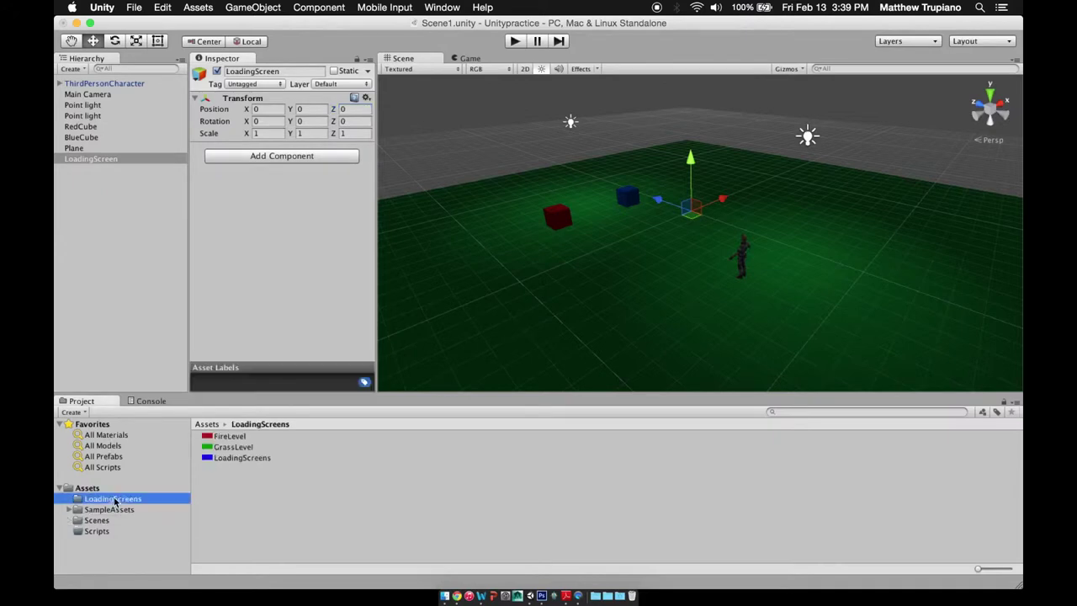
Create a new prefab named LoadingScreen in the LoadingScreens folder.
right_click(231, 484)
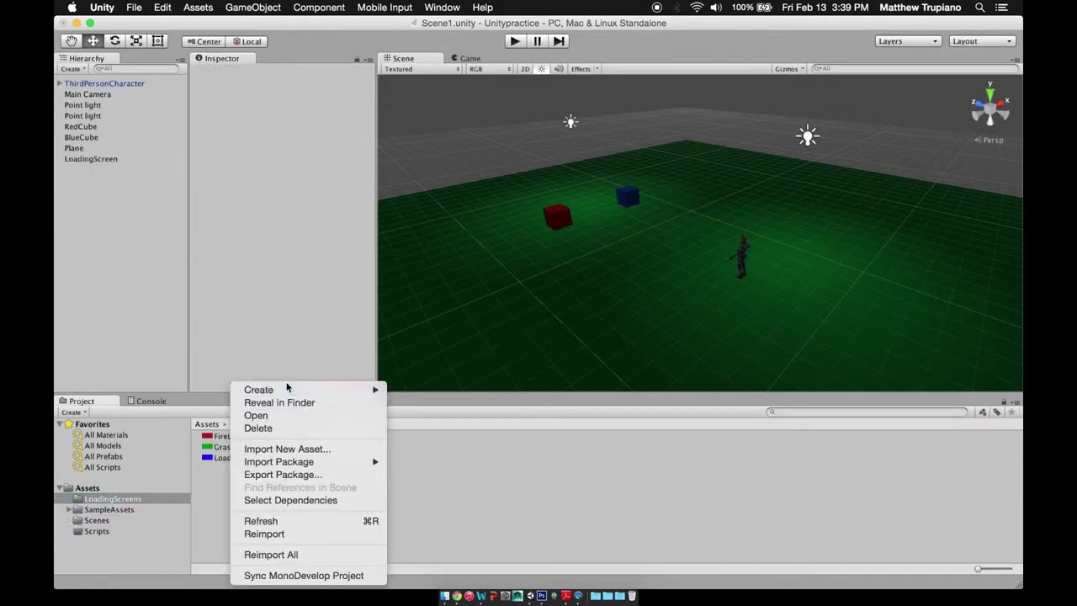
mouse_move(289, 389)
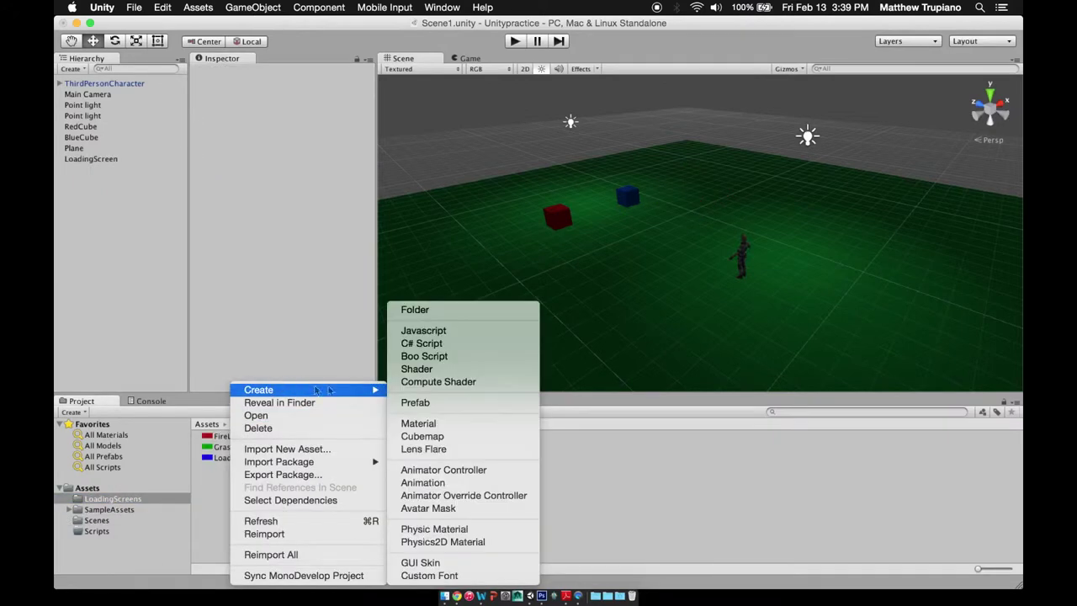
left_click(415, 403)
type("Lo")
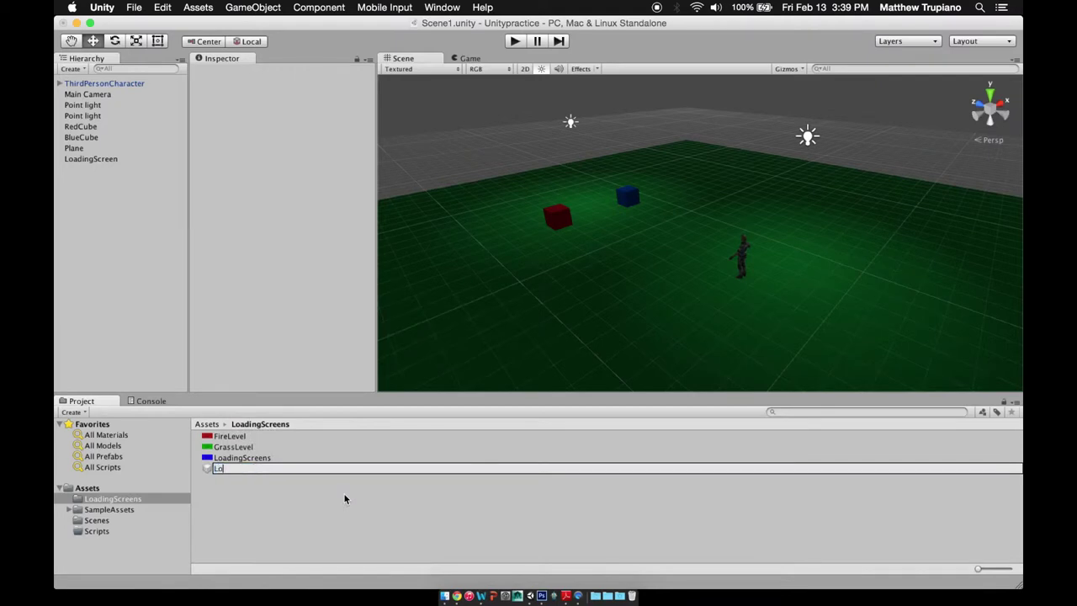
type("adingScreen")
key("Return")
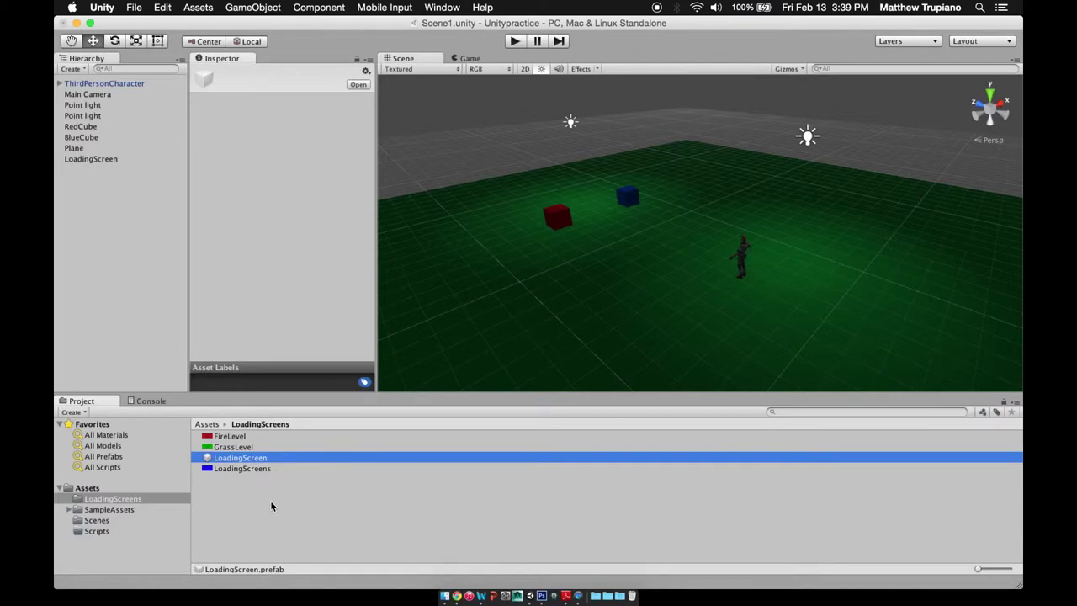
Drag the LoadingScreen object from the Hierarchy onto the LoadingScreen prefab.
left_click_drag(88, 159, 219, 459)
left_click(235, 458)
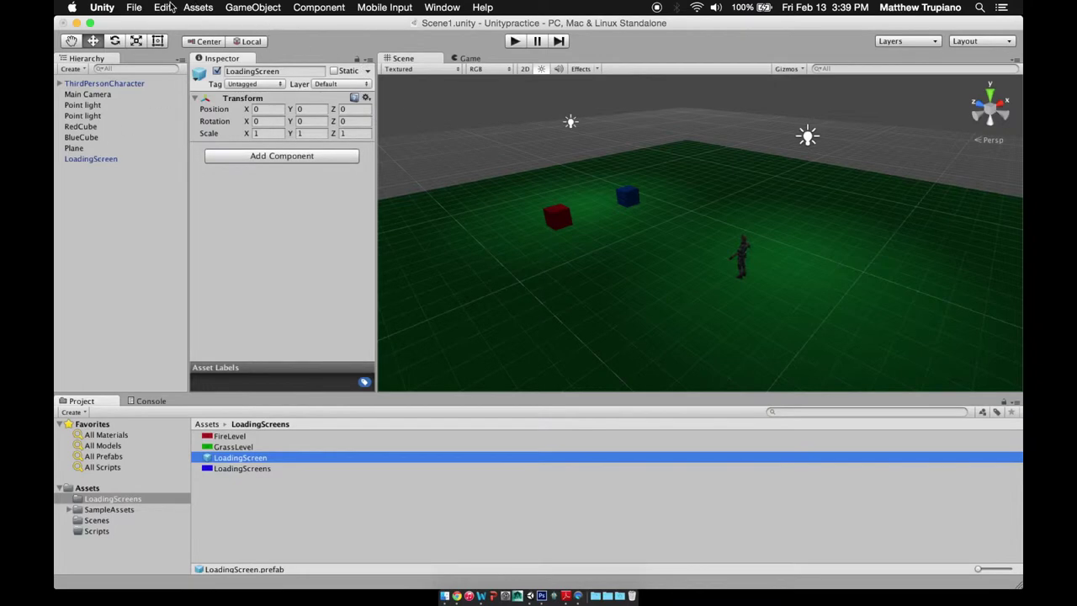
left_click(243, 7)
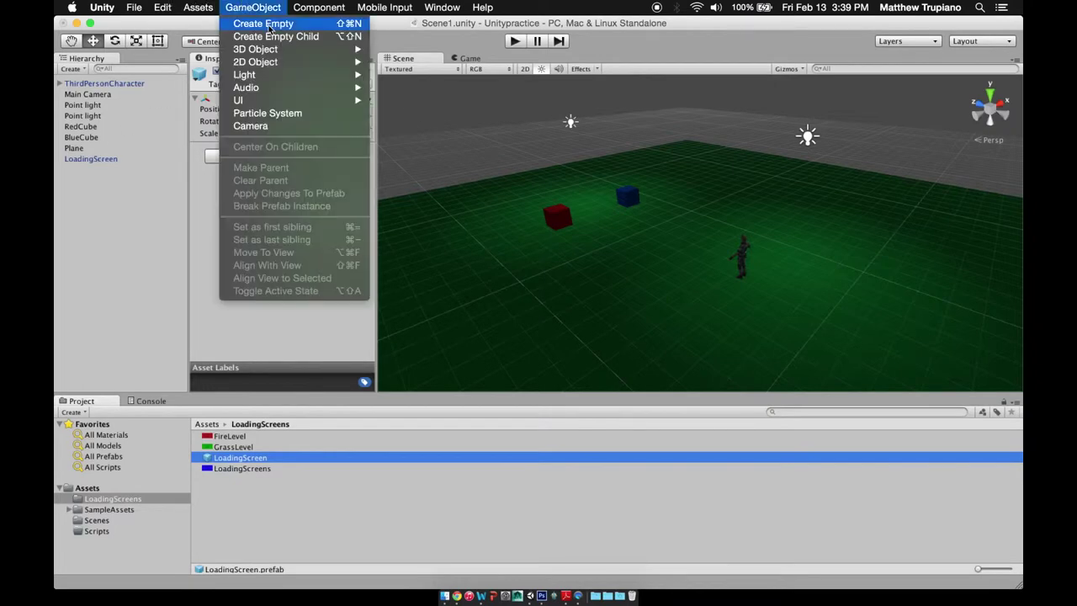
Add three new empty GameObjects to Scene1.
left_click(268, 25)
left_click(260, 8)
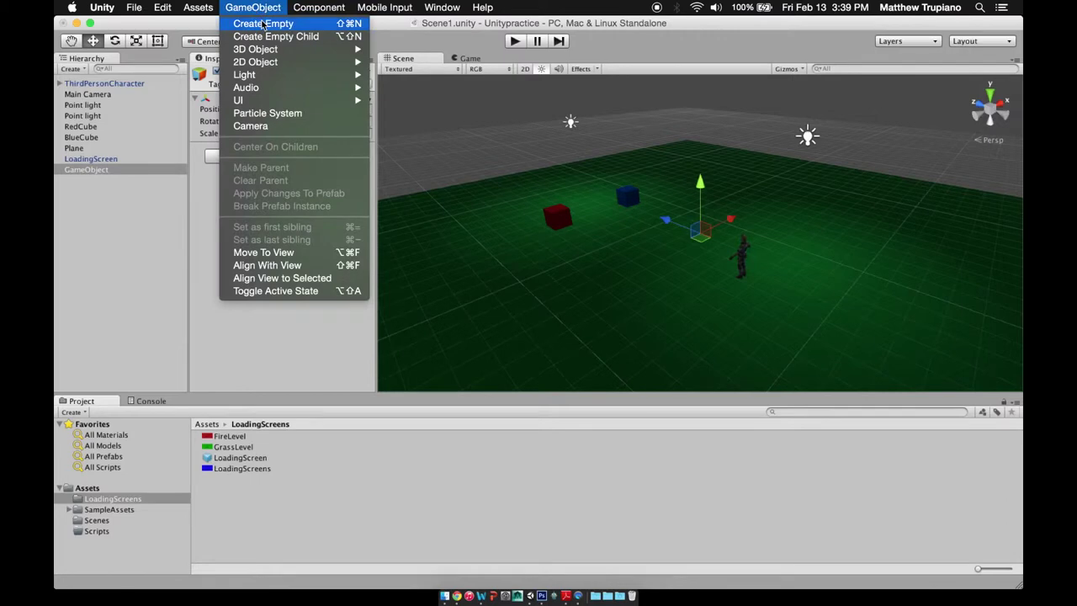
left_click(262, 24)
left_click(258, 10)
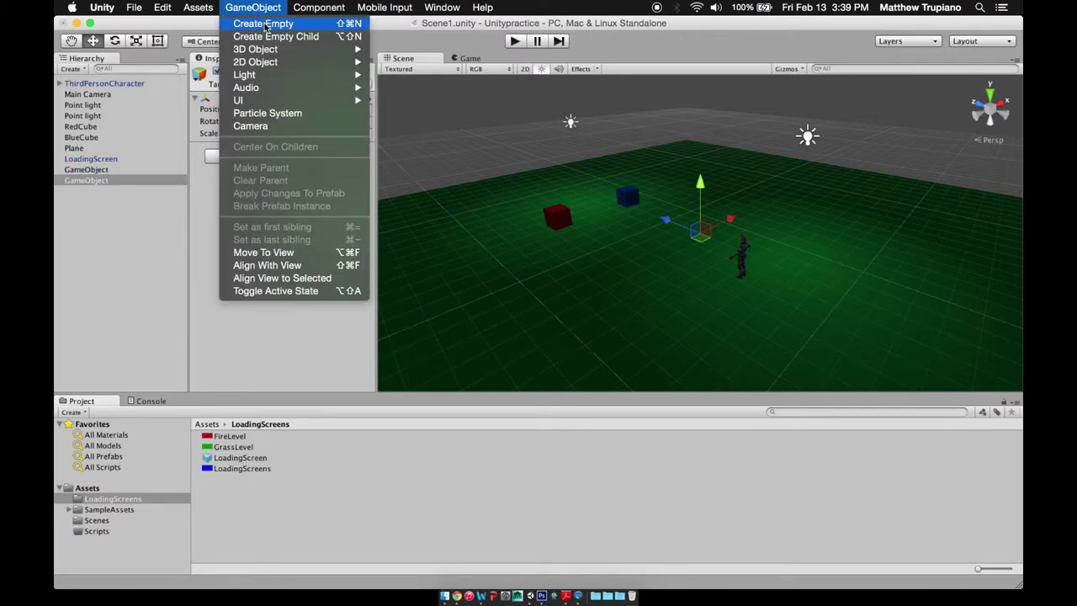
left_click(265, 25)
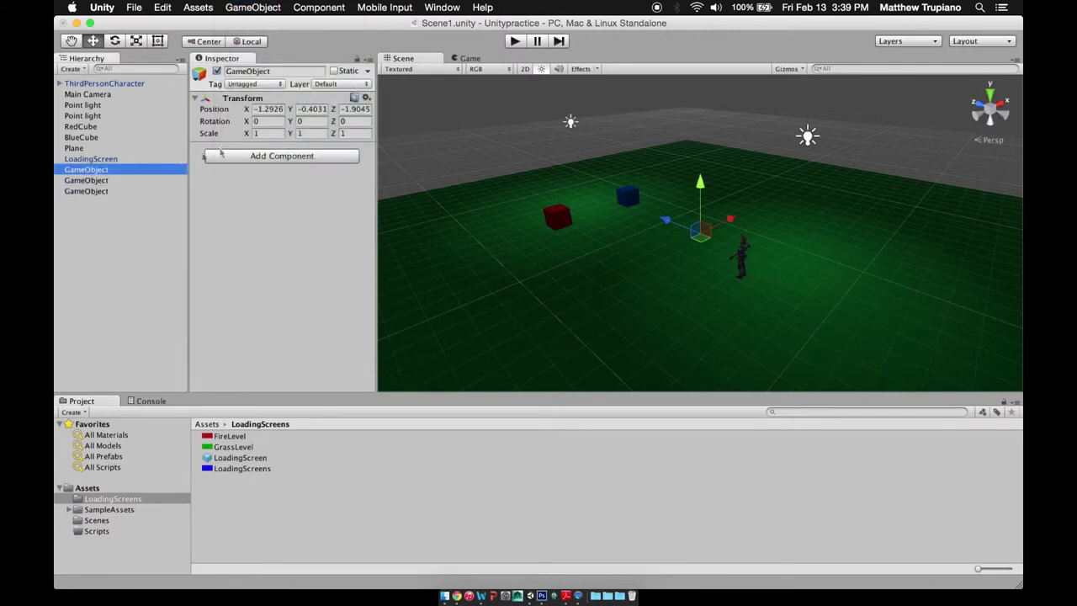
Set the first new GameObject's position to 0, 0, 0.
left_click(262, 109)
type("0")
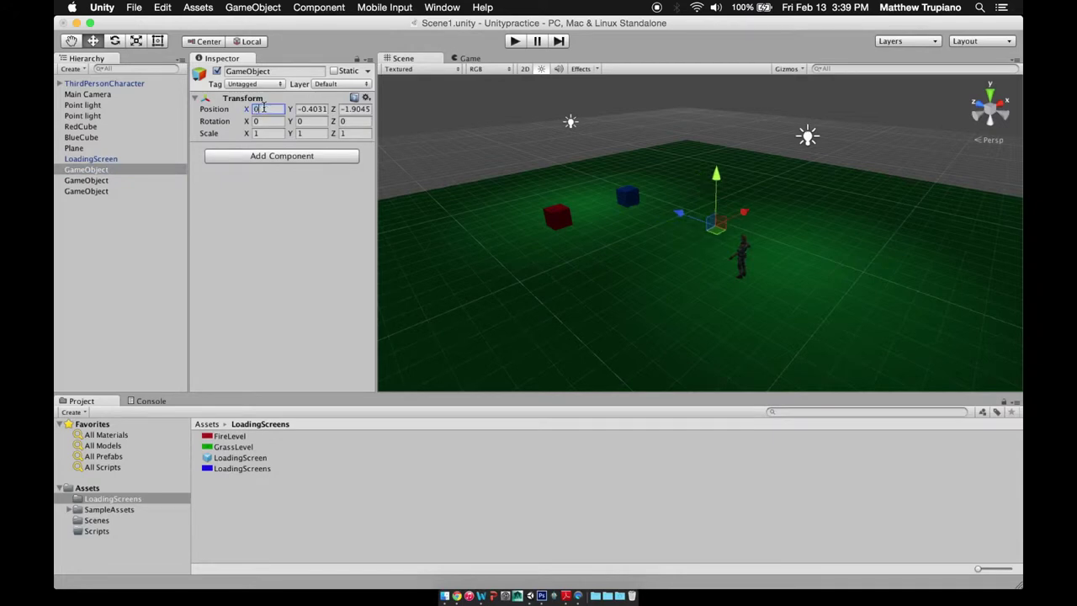
left_click(310, 109)
type("0")
left_click(354, 109)
type("0")
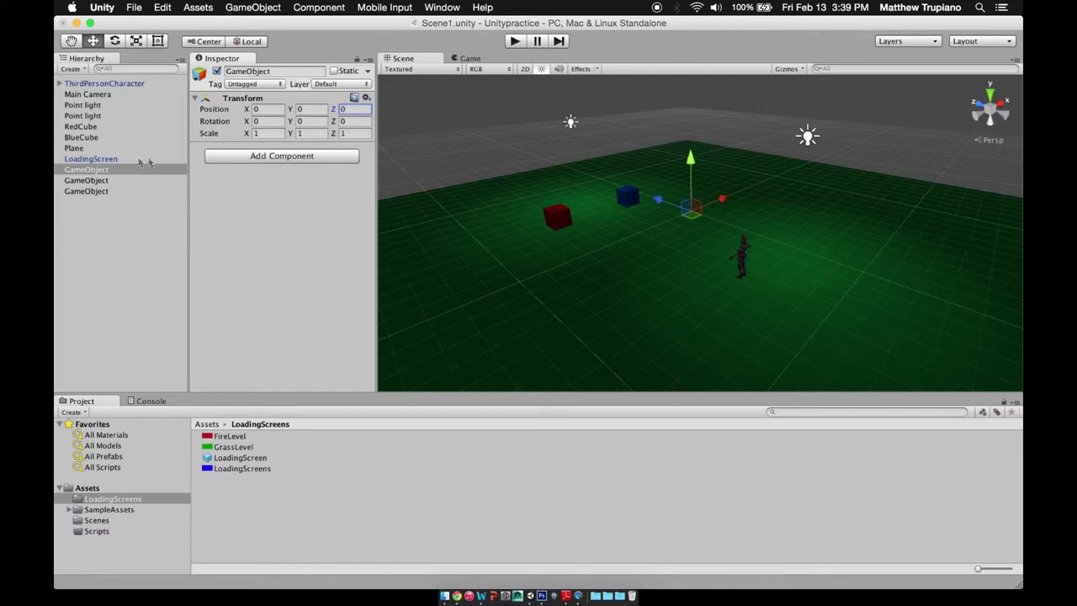
Set the second GameObject's position to 0, 0, 0.
left_click(107, 181)
left_click(267, 110)
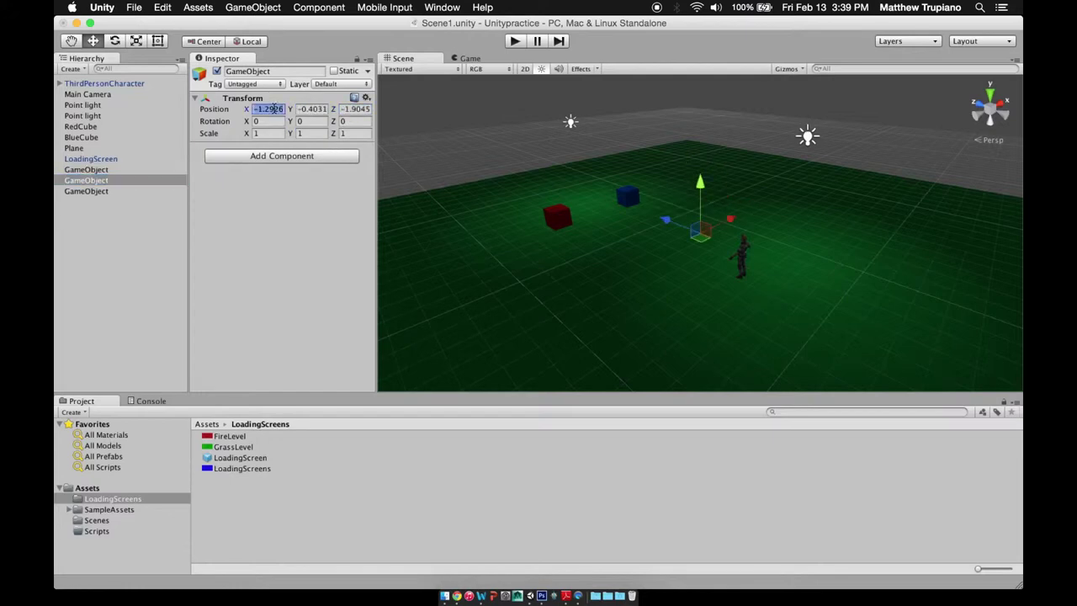
type("0")
left_click(305, 109)
type("0")
left_click(356, 108)
type("0")
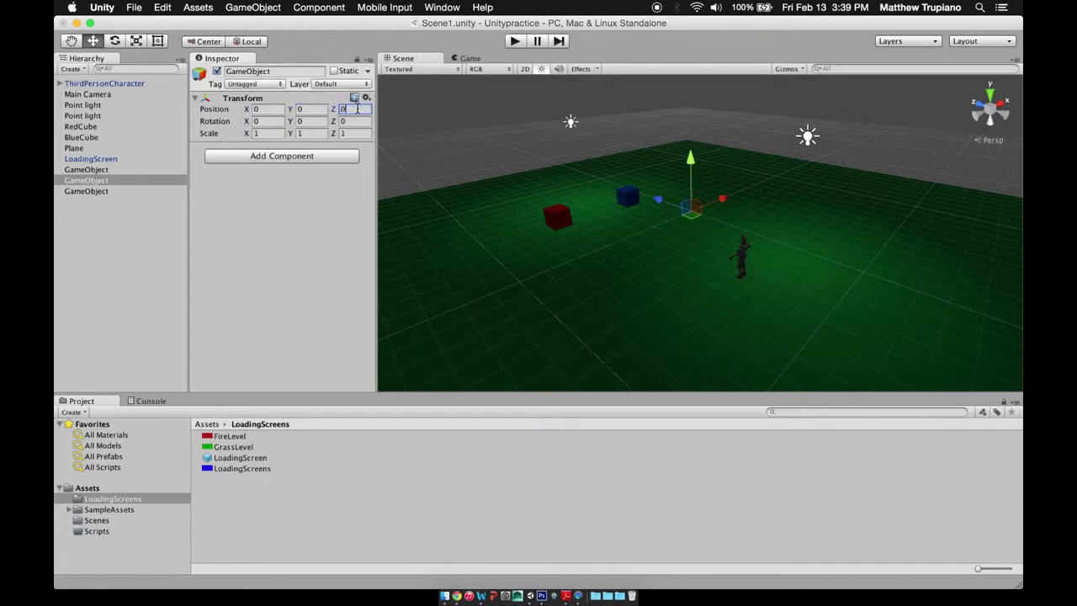
Set the third GameObject's position to 0, 0, 0.
left_click(84, 192)
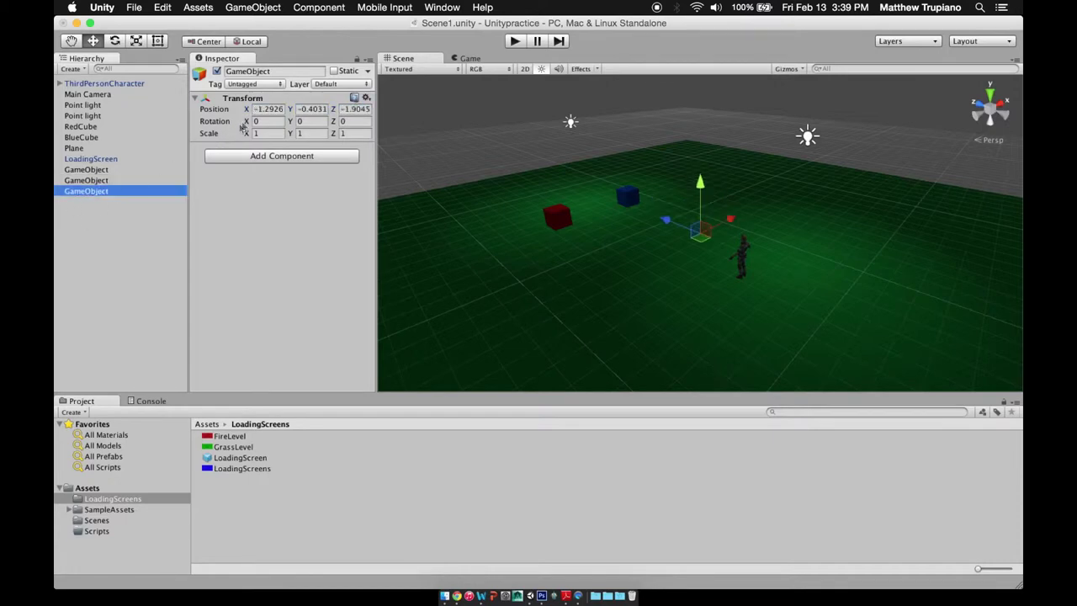
left_click(264, 110)
type("0")
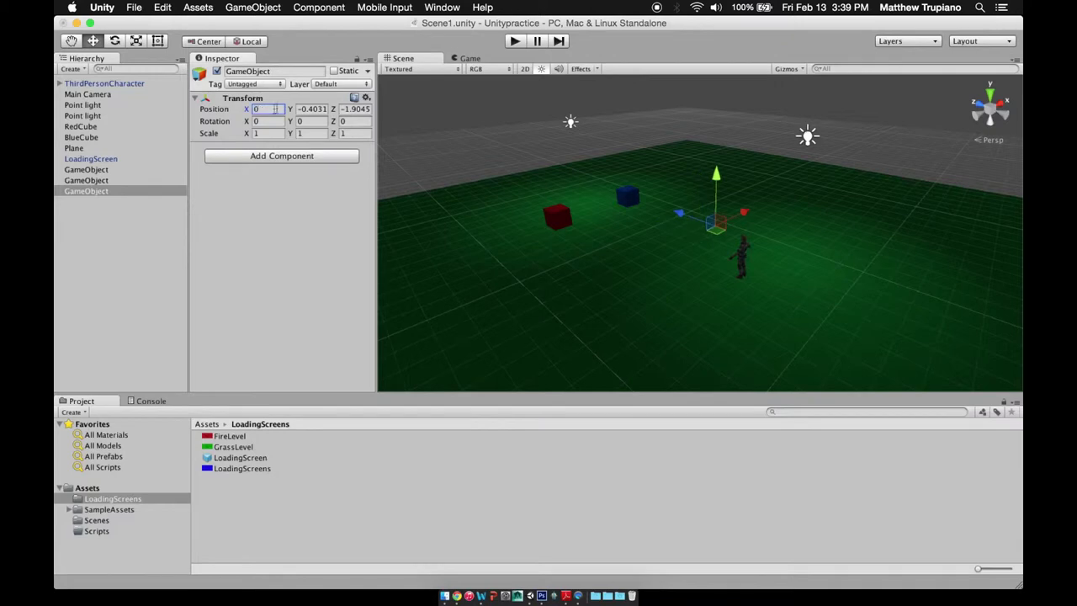
left_click(301, 110)
type("0")
left_click(352, 109)
type("0")
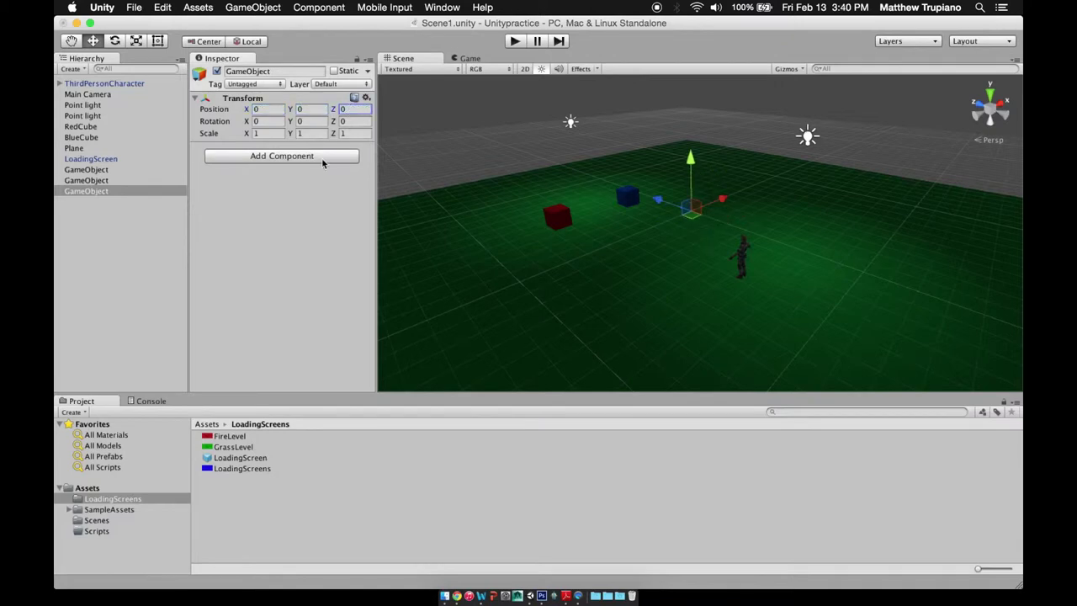
left_click(80, 172)
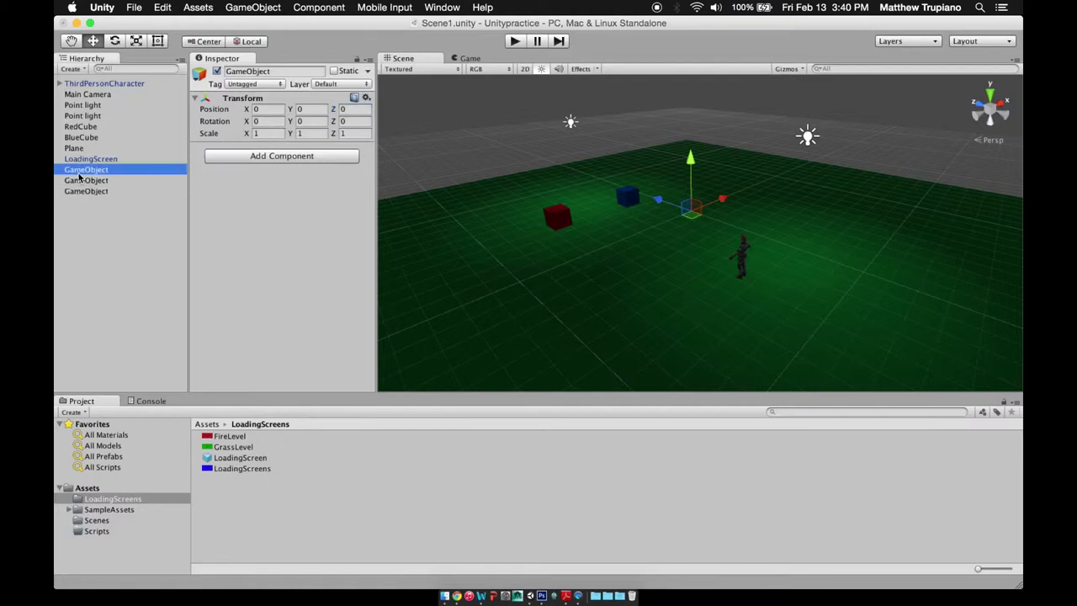
Make the three empty GameObjects children of LoadingScreen.
left_click_drag(84, 175, 89, 167)
left_click(84, 182)
left_click(86, 192)
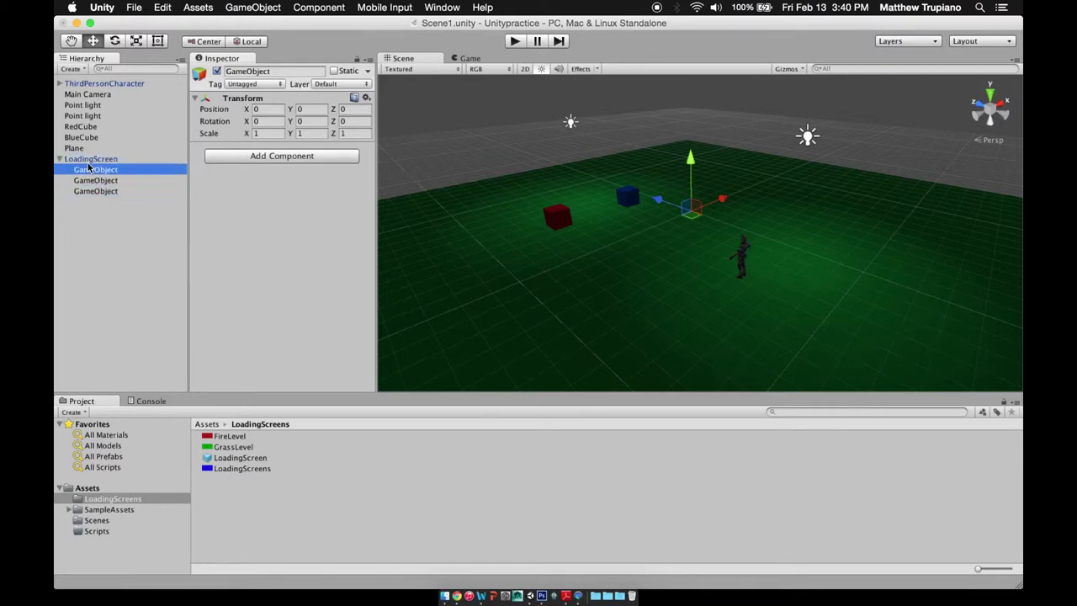
Rename the first child GameObject to Grass.
left_click(91, 170)
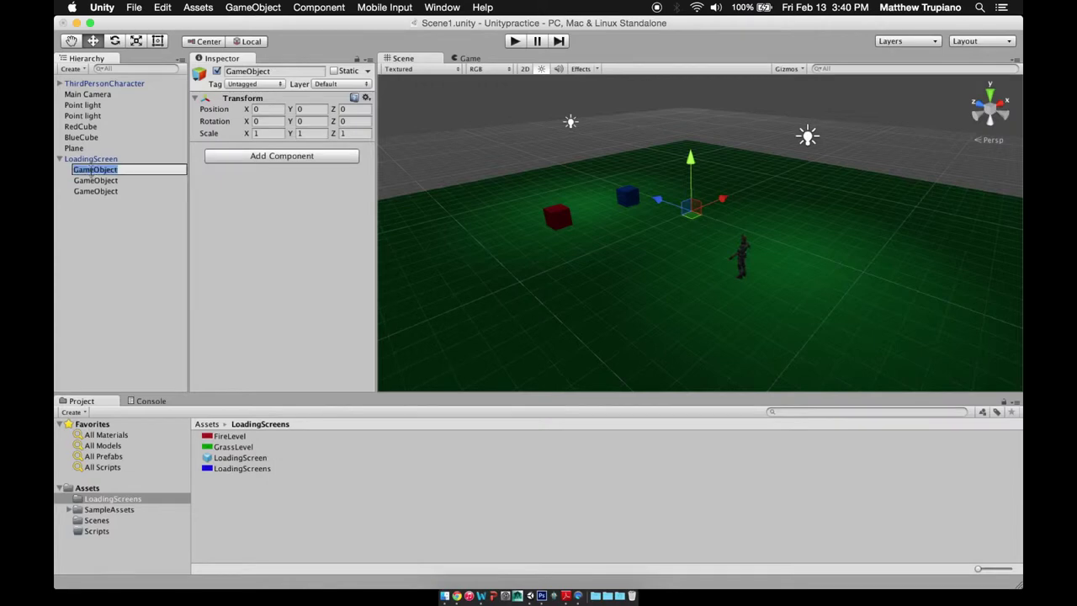
left_click(128, 170)
left_click(72, 181)
double_click(87, 171)
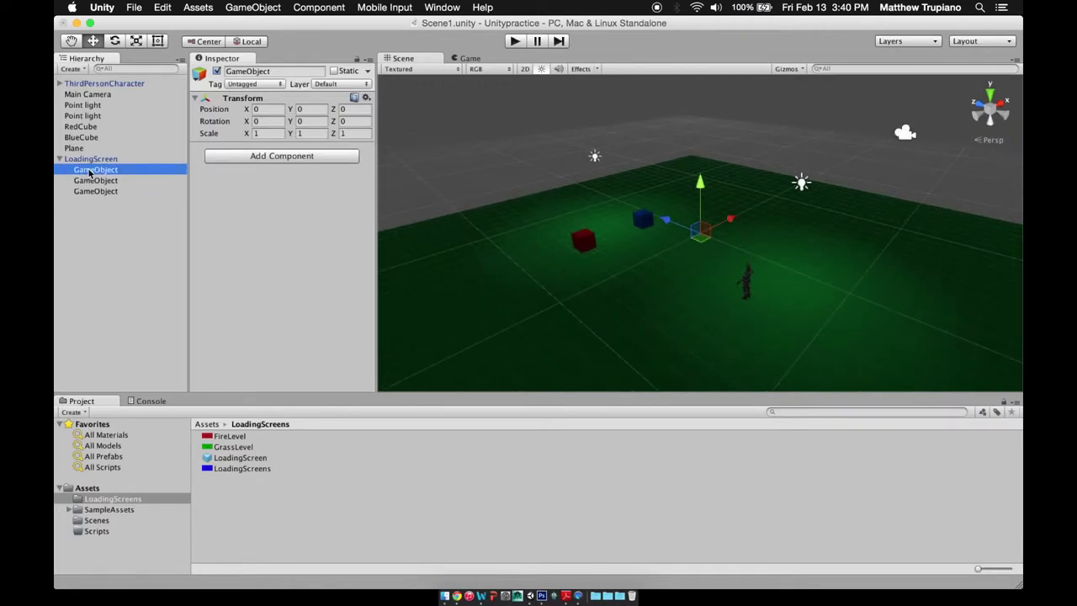
left_click(90, 172)
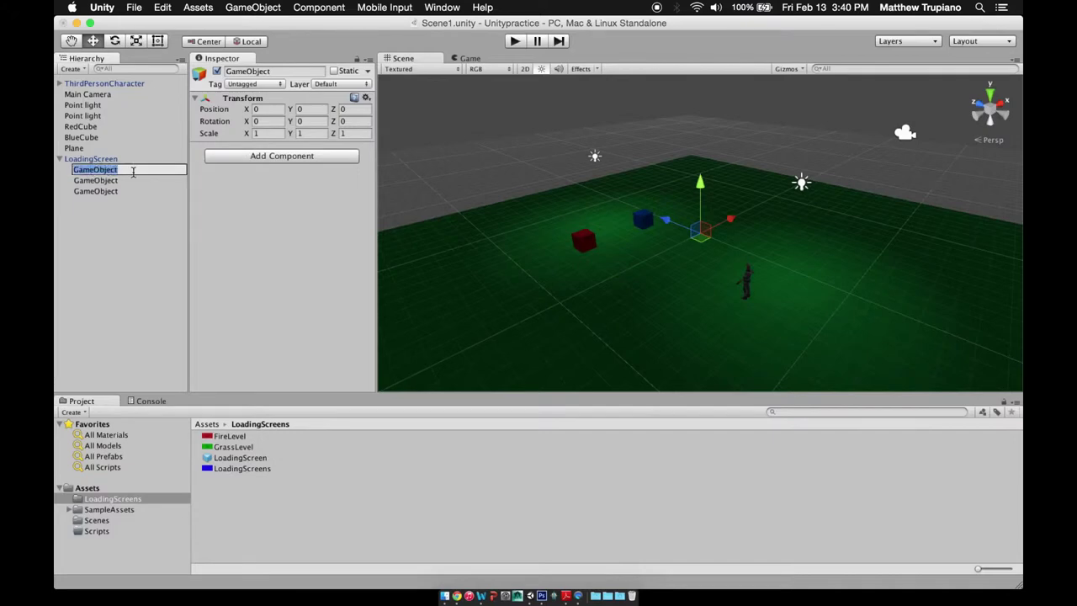
type("Grass")
left_click(98, 183)
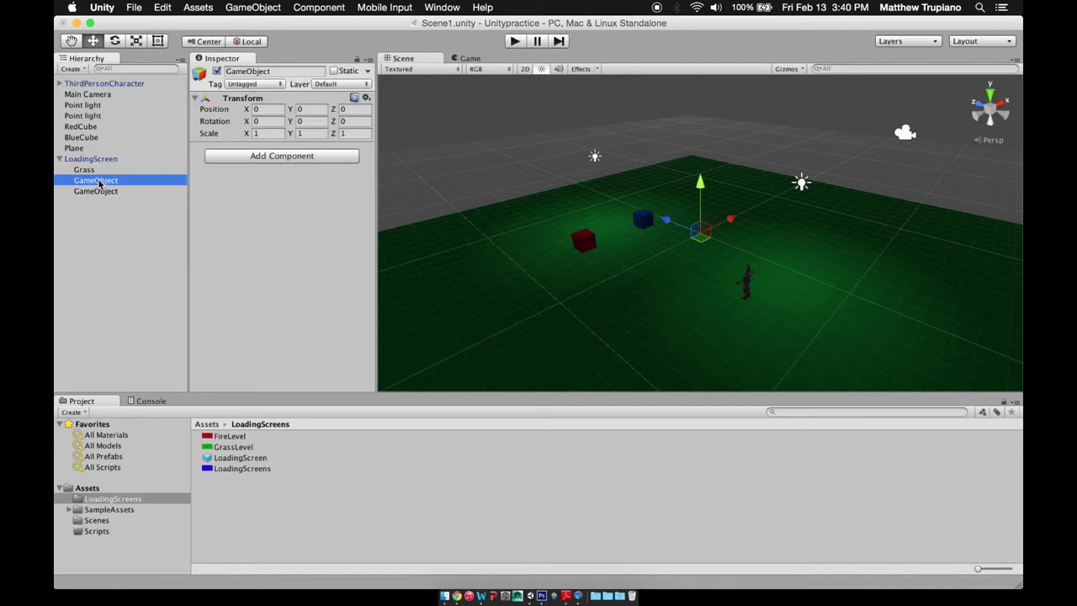
Rename the remaining two children to Water and Fire.
left_click(97, 182)
type("Water")
left_click(104, 211)
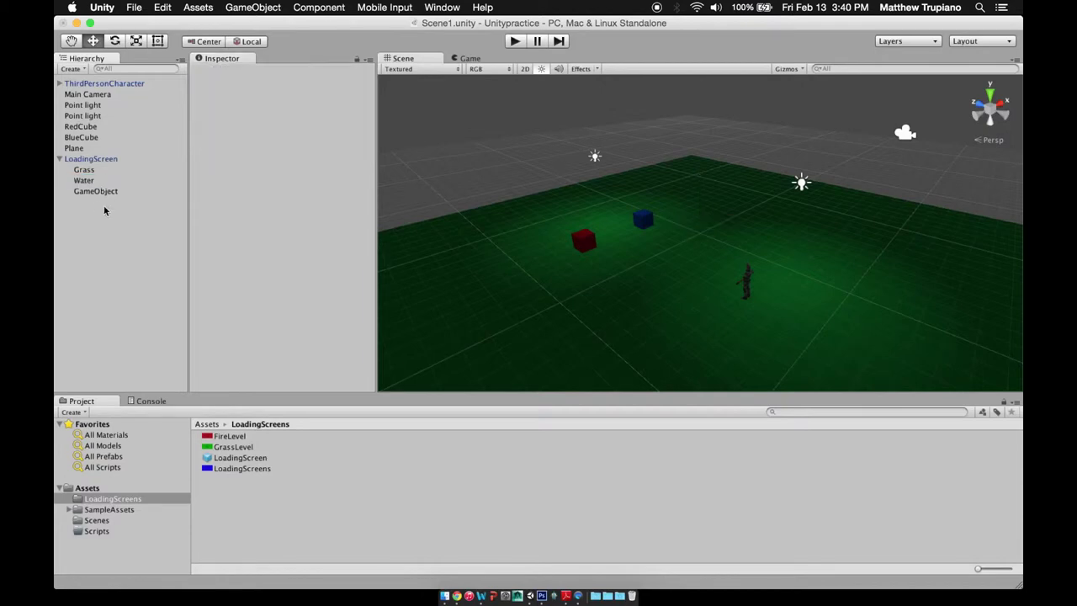
left_click(94, 192)
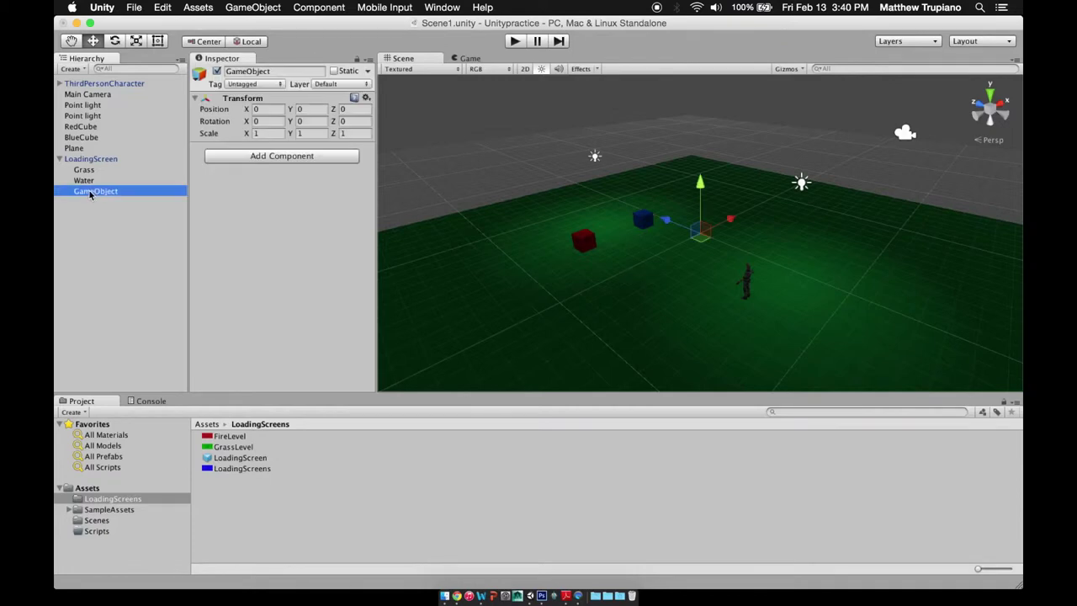
left_click(89, 193)
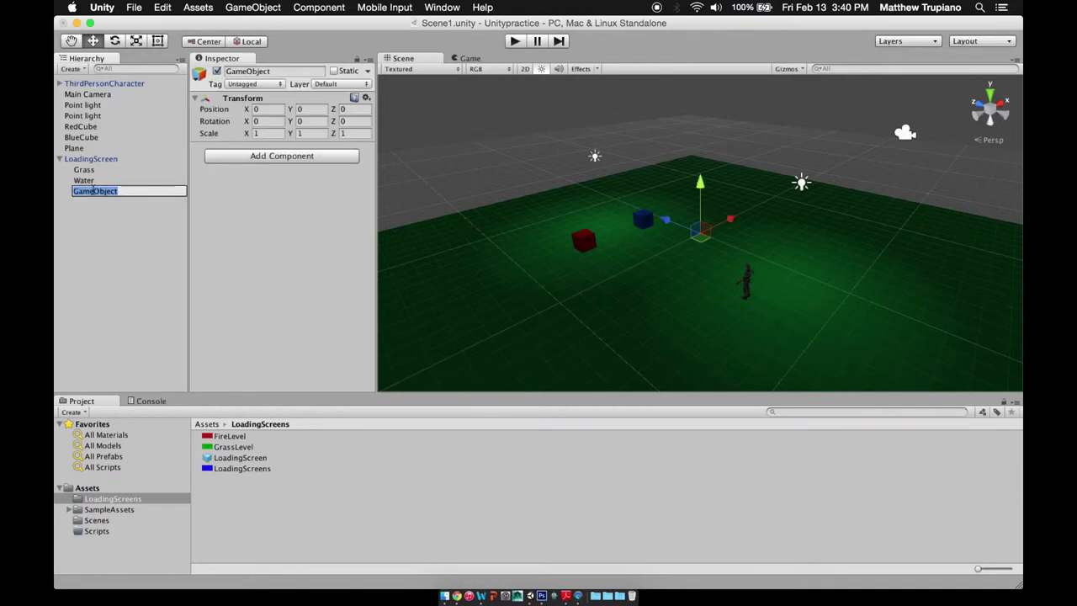
type("Fire")
left_click(73, 228)
left_click(85, 170)
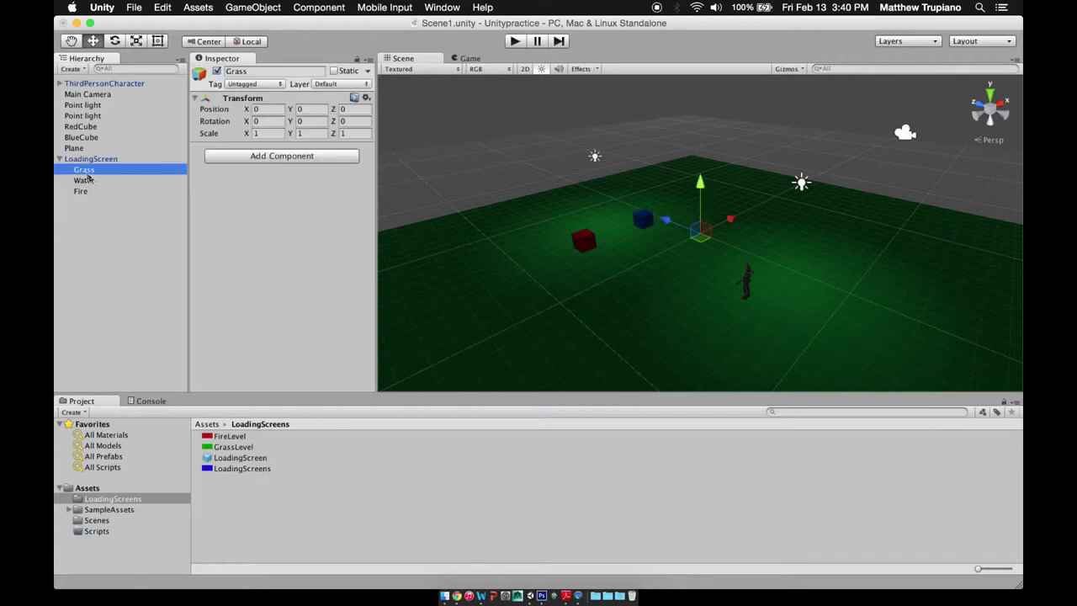
Add a GUITexture component to Grass using the GrassLevel image as its texture.
left_click(257, 159)
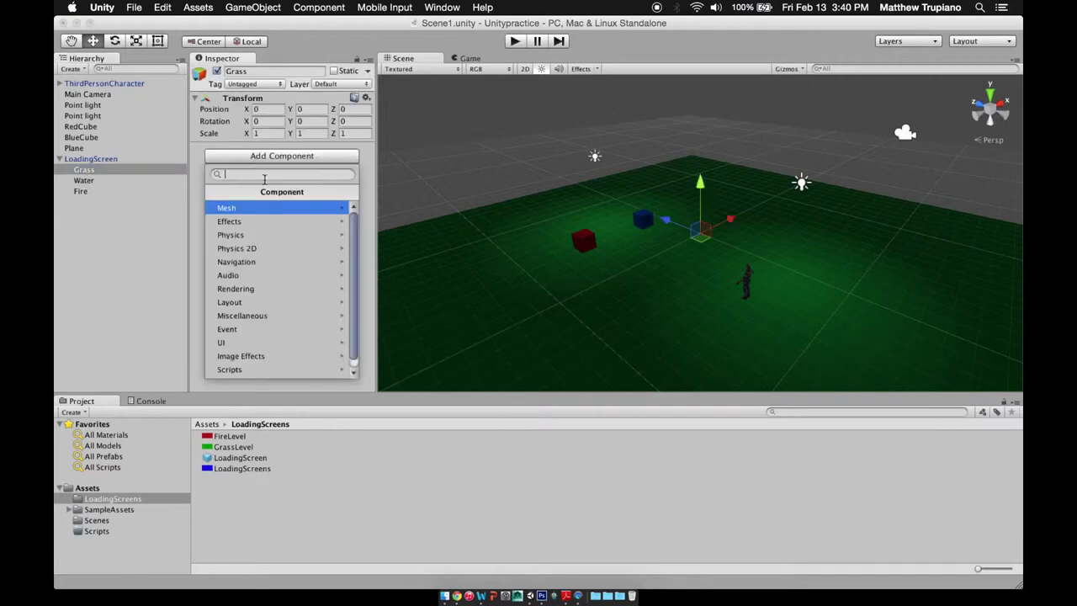
left_click(275, 288)
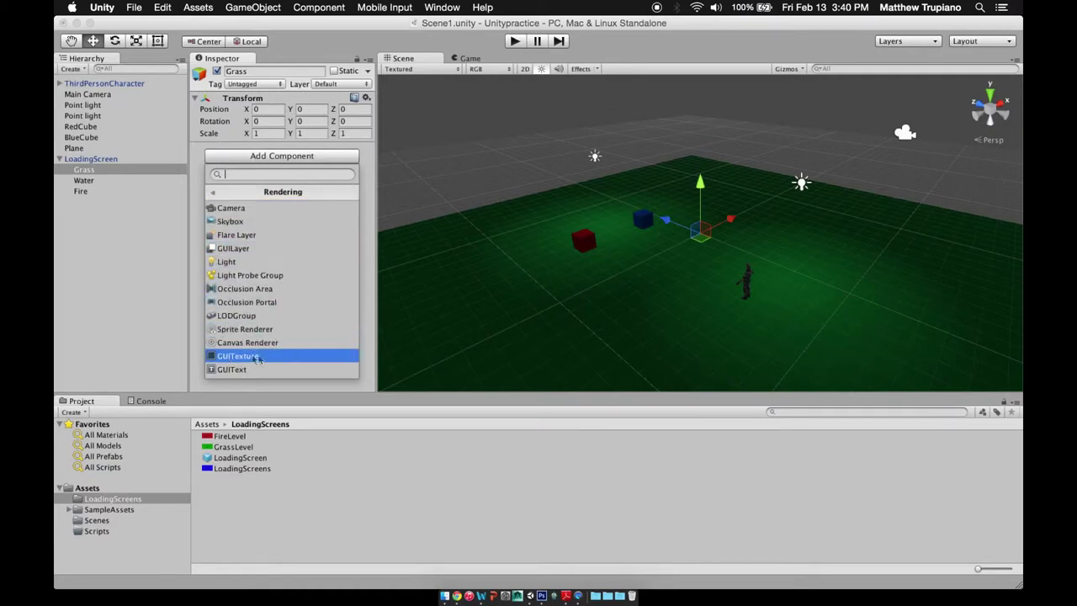
left_click(251, 358)
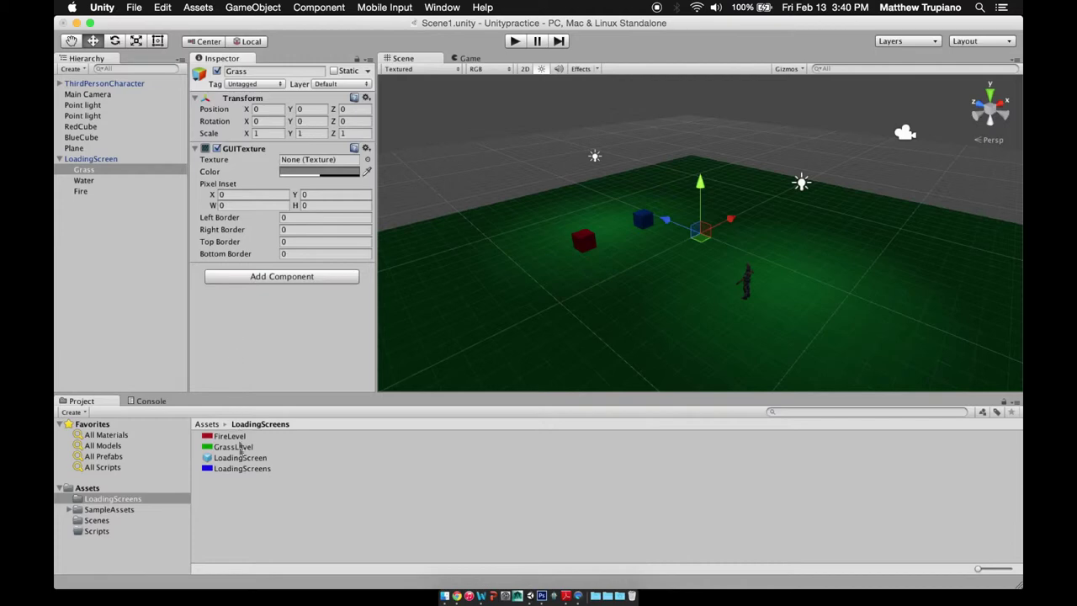
left_click_drag(233, 447, 301, 162)
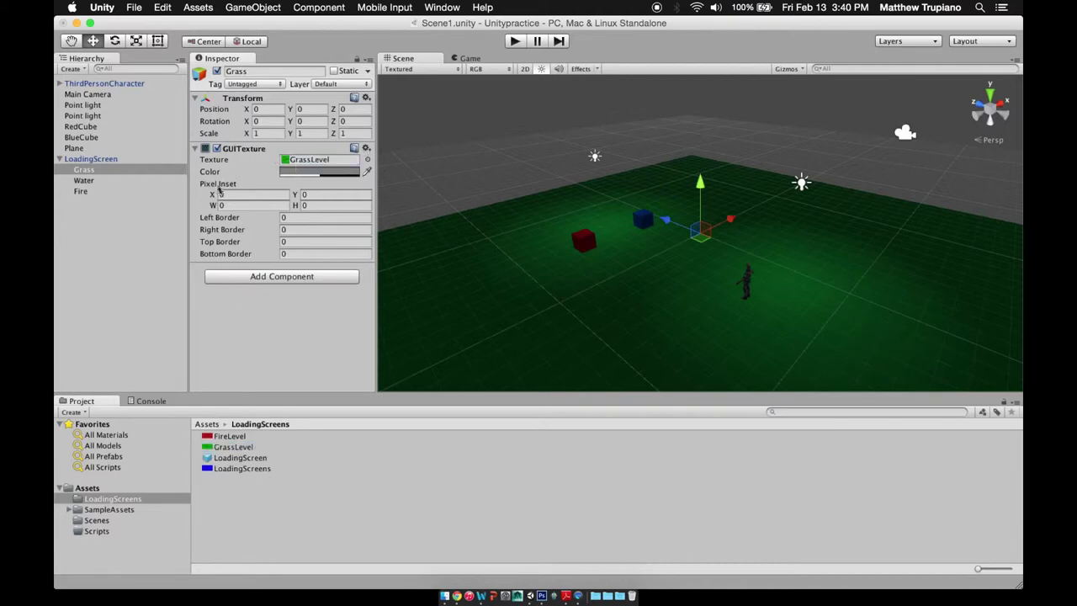
Set Grass's position to X 0.5, Y 0.5 and preview it in the Game view.
left_click(473, 58)
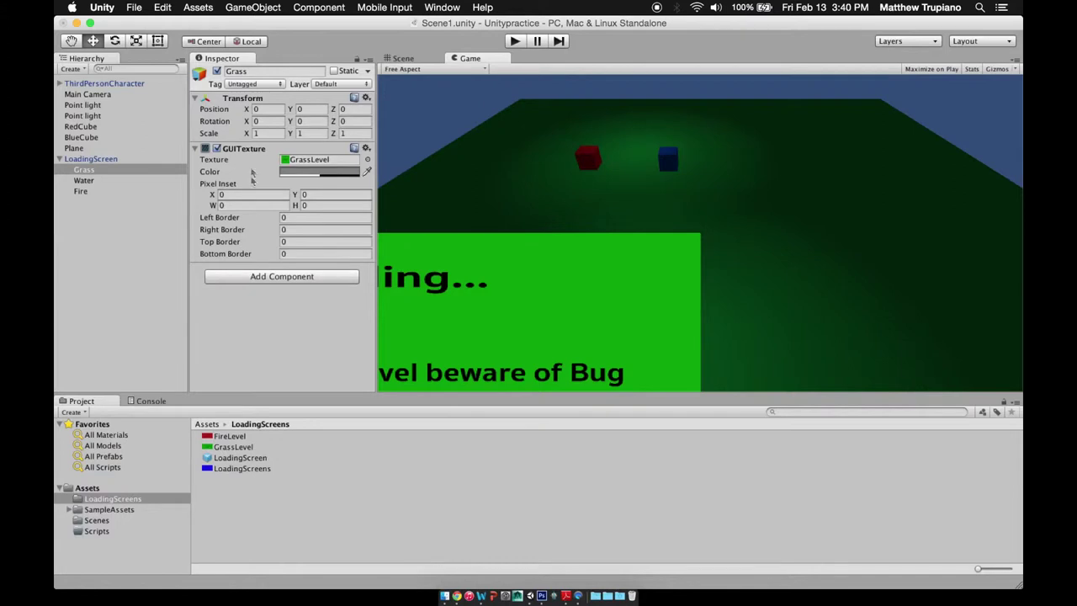
left_click(258, 110)
type(".5")
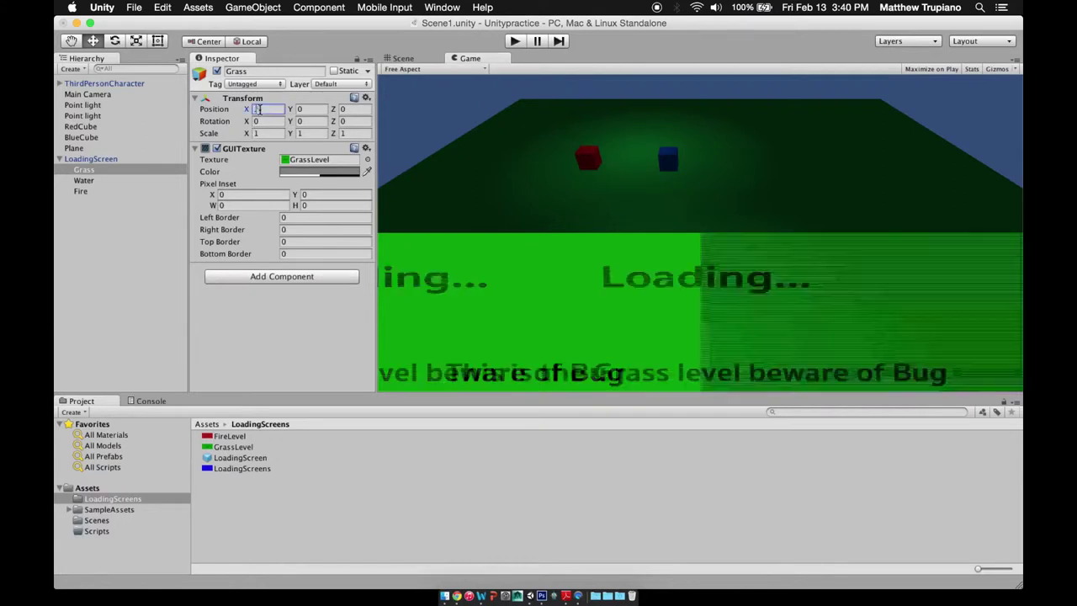
left_click(321, 110)
type(".5")
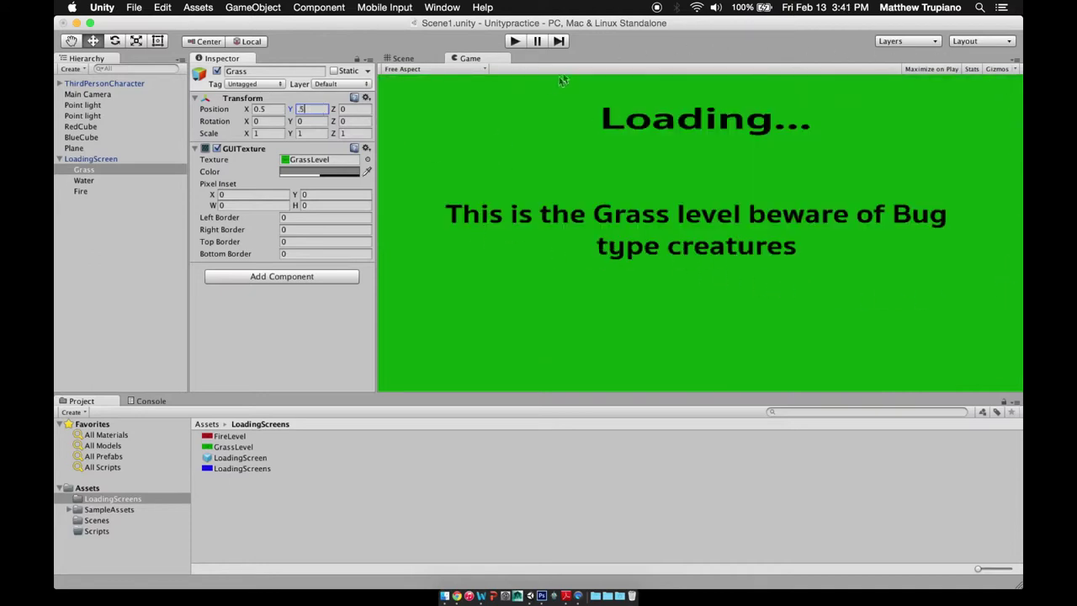
Add a GUITexture to Water with the LoadingScreens image, then shift the Unity window left.
left_click(84, 181)
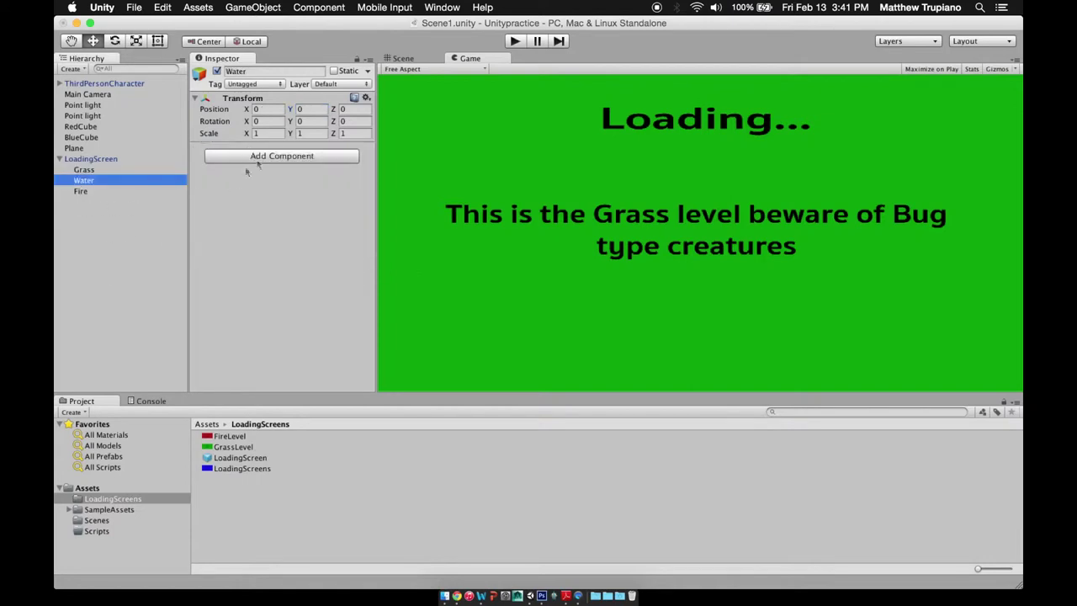
left_click(278, 151)
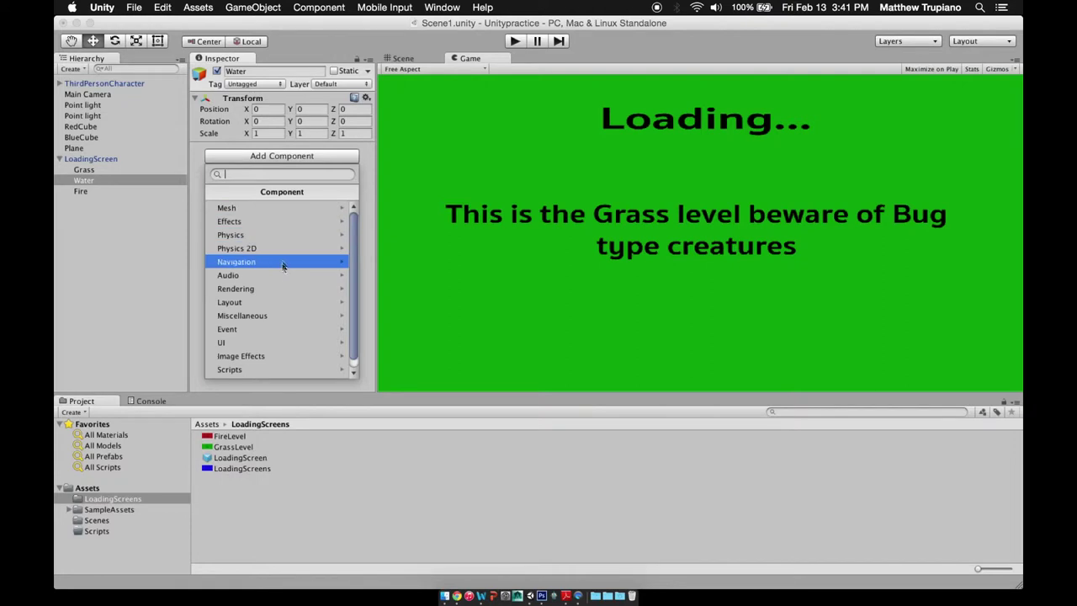
left_click(280, 291)
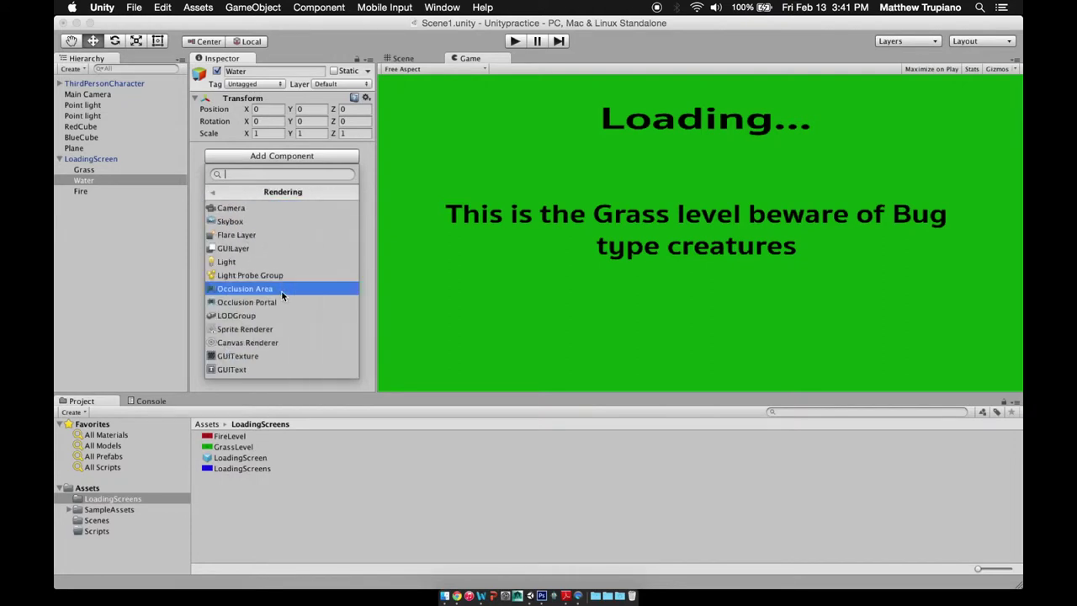
left_click(278, 357)
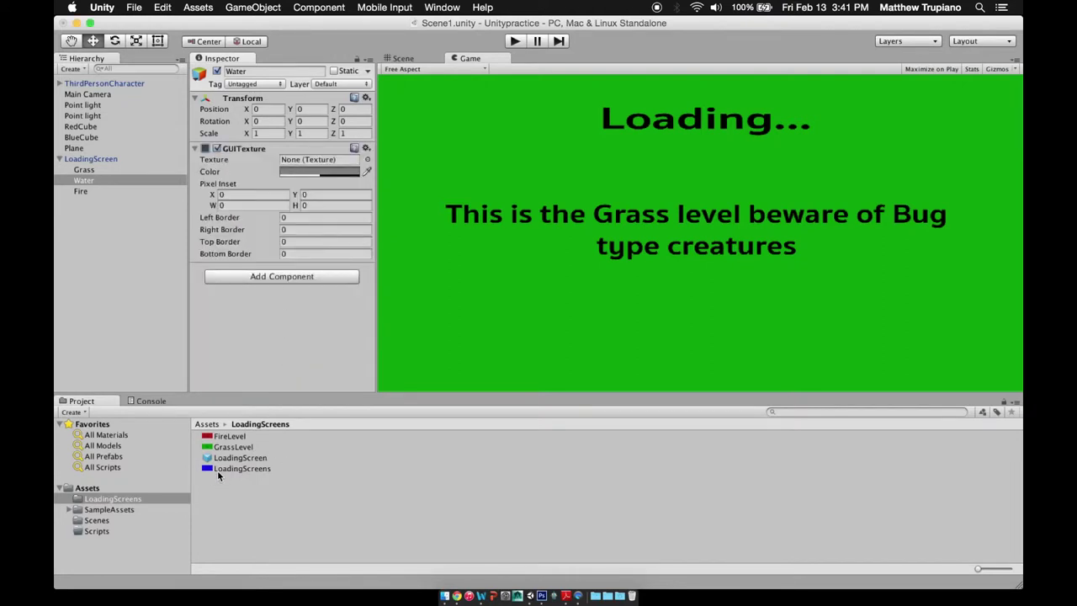
left_click_drag(220, 470, 317, 165)
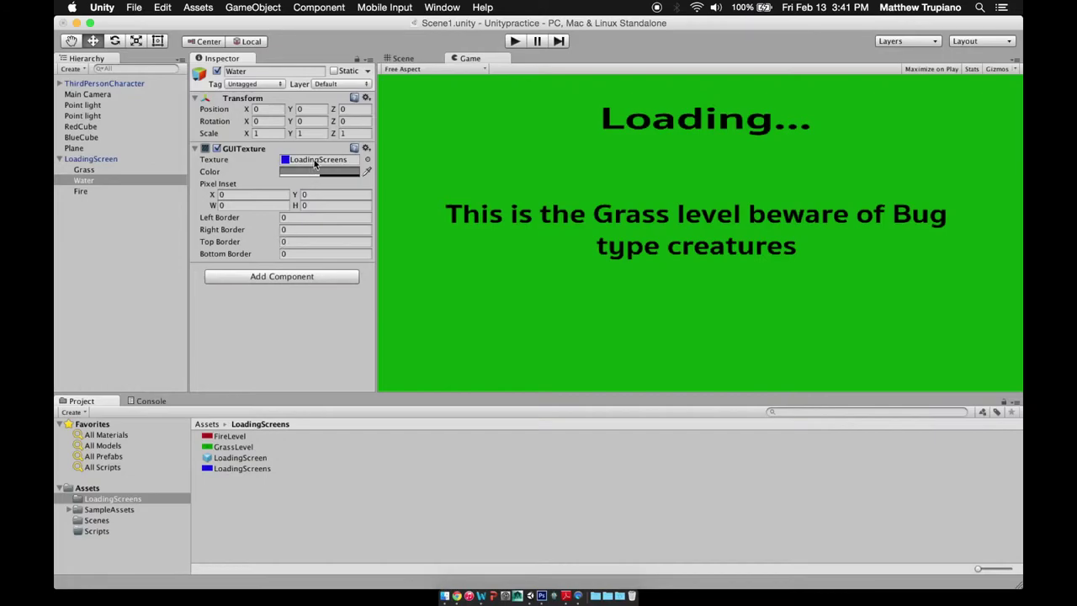
left_click_drag(745, 23, 173, 4)
Import WaterLevel.jpg into the project and delete the LoadingScreens.psd asset.
left_click_drag(472, 222, 383, 508)
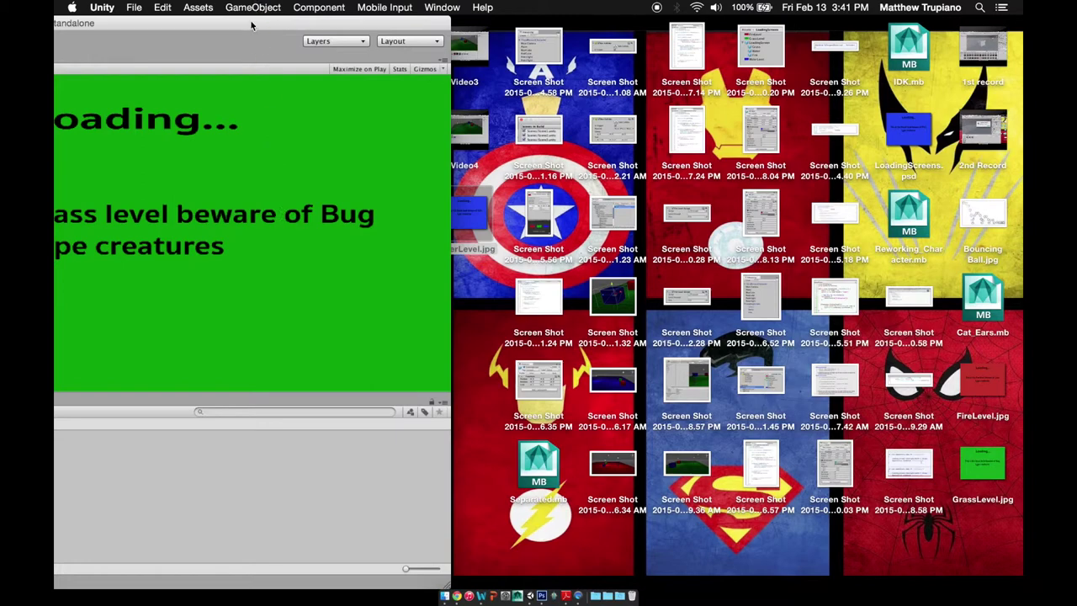
double_click(257, 23)
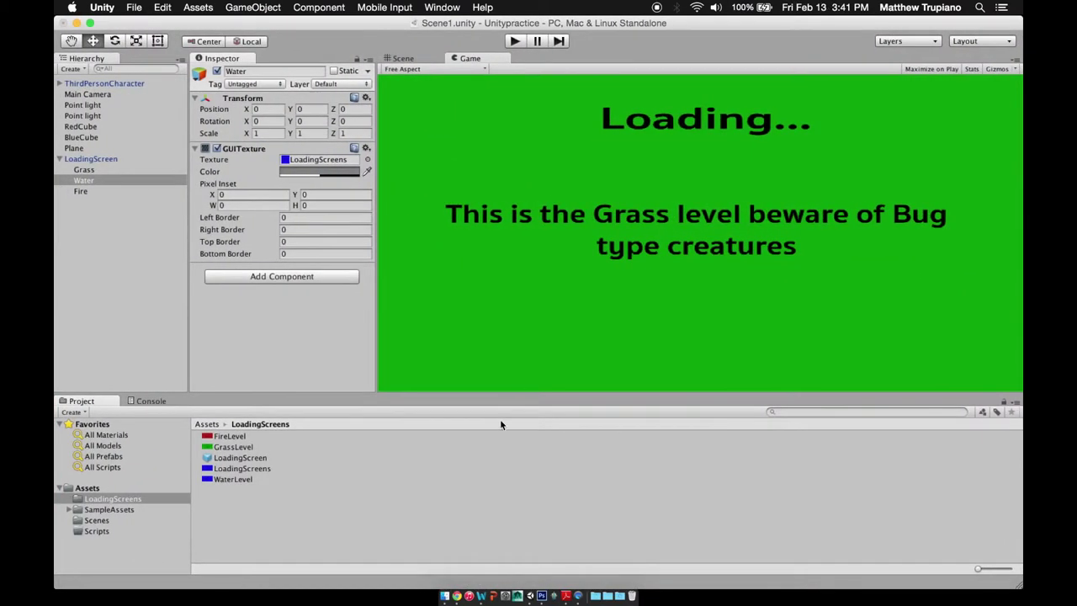
right_click(248, 469)
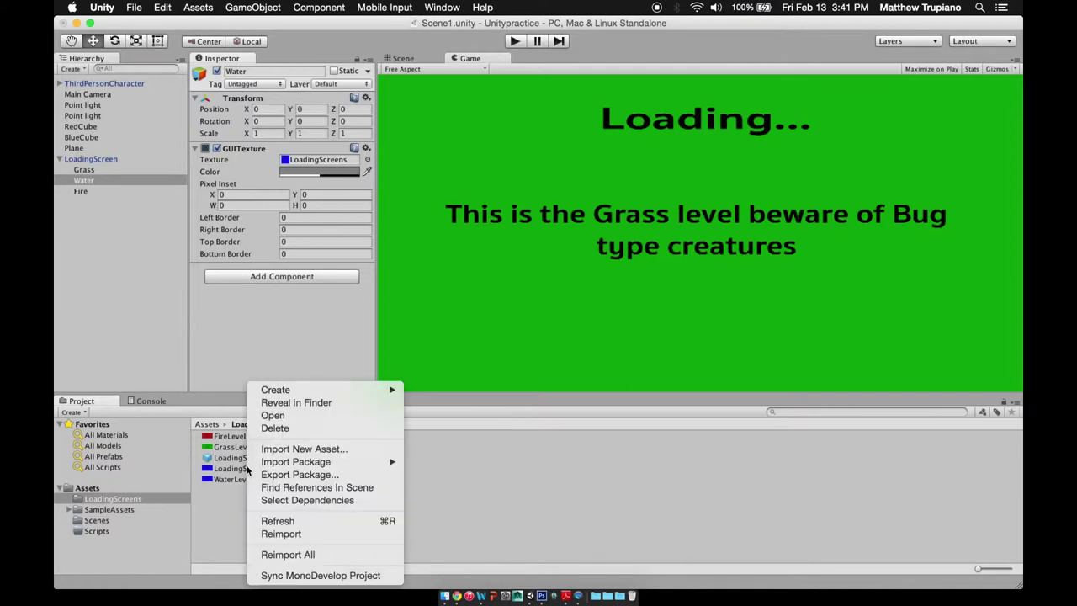
left_click(276, 429)
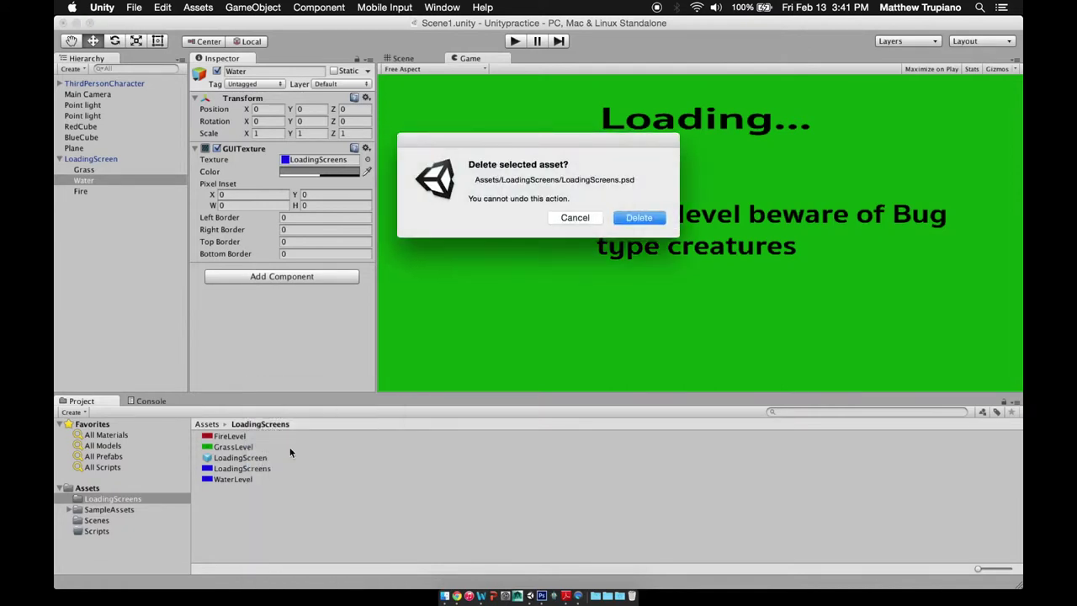
left_click(631, 217)
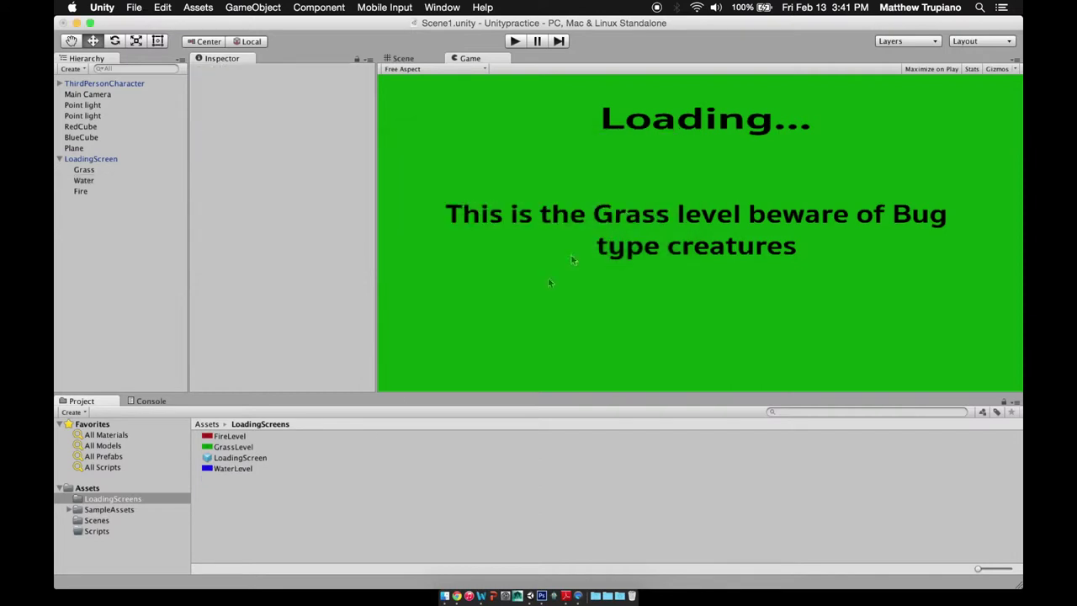
left_click(237, 468)
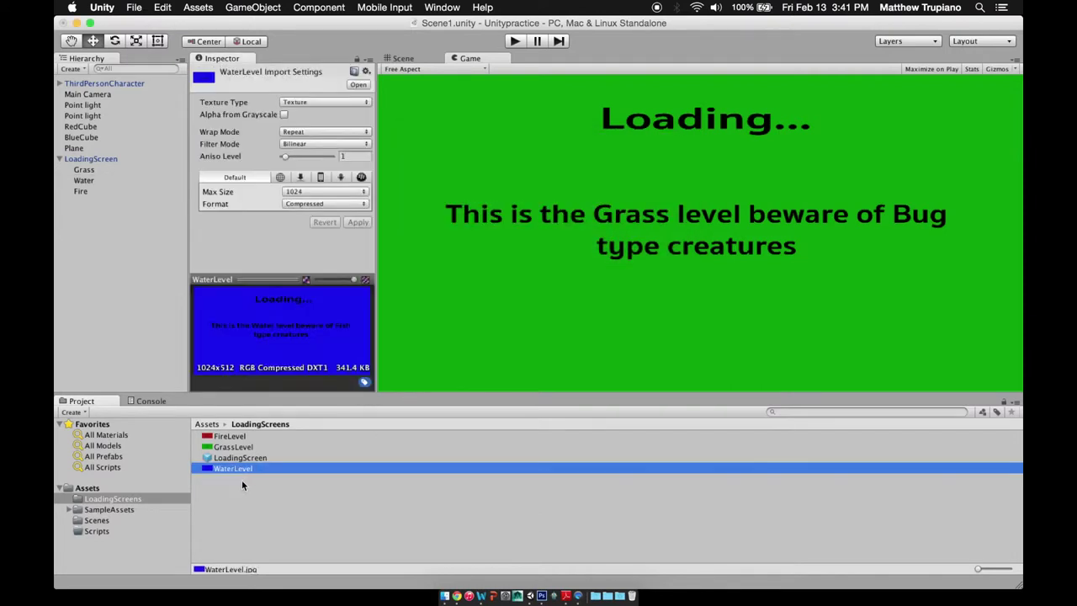
left_click(85, 181)
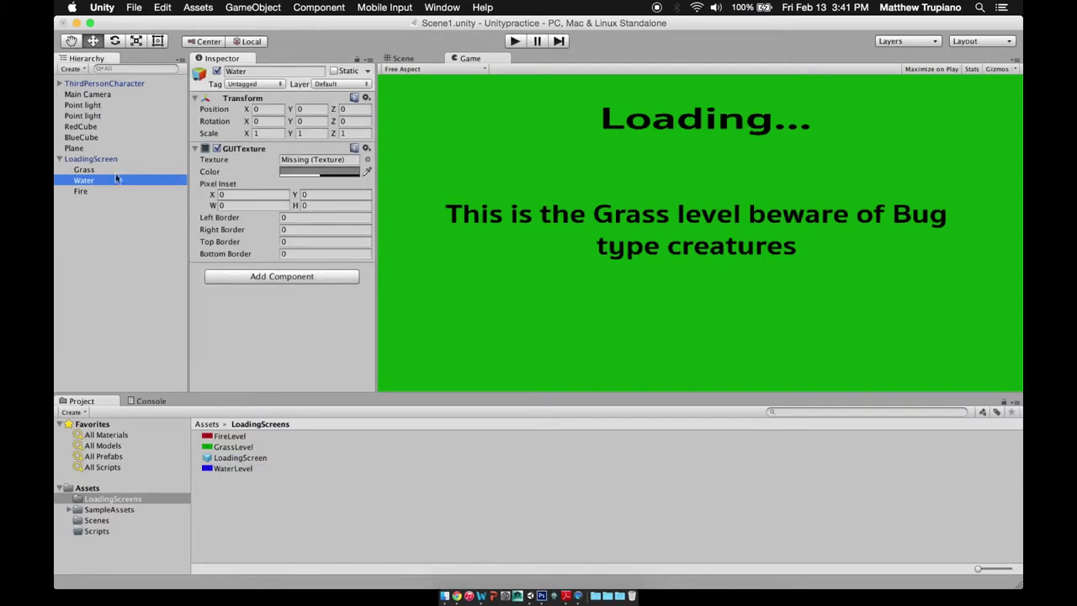
Assign WaterLevel to Water's GUITexture and set its position to 0.5, 0.5.
left_click_drag(232, 469, 296, 160)
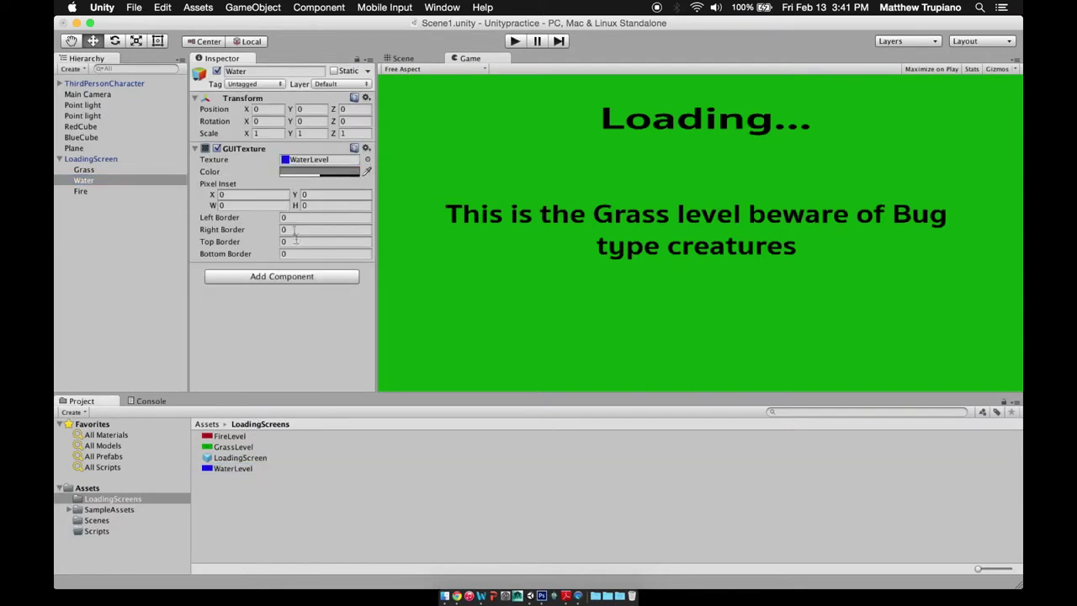
left_click(248, 110)
type(".5")
left_click(314, 110)
key("BackSpace")
key("Return")
Compare the Grass, Water and Fire objects' settings in the Inspector.
left_click(94, 171)
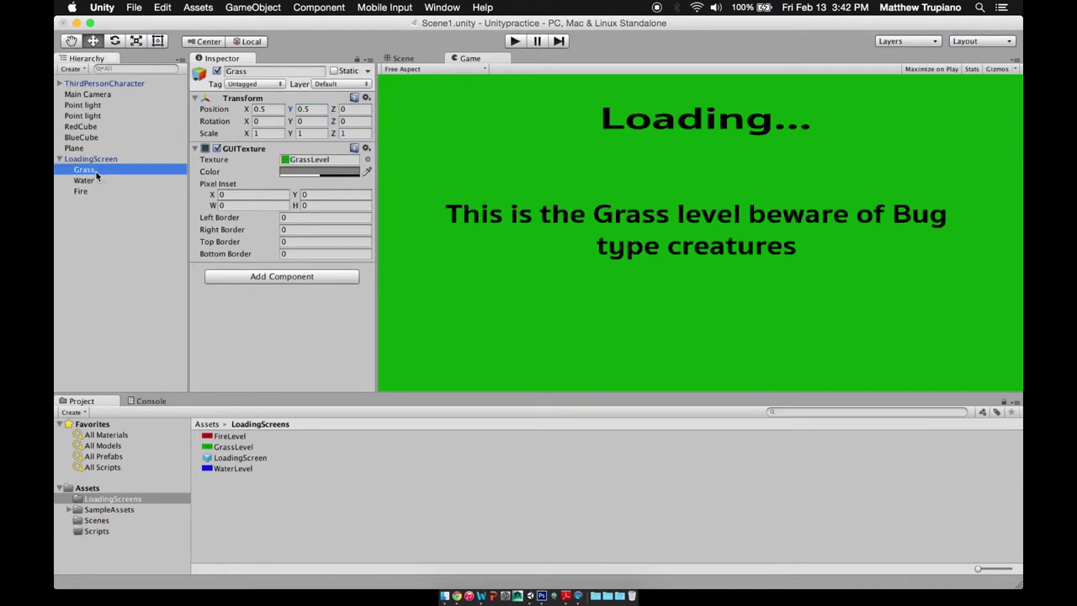
left_click(87, 181)
left_click(85, 173)
left_click(84, 180)
left_click(84, 192)
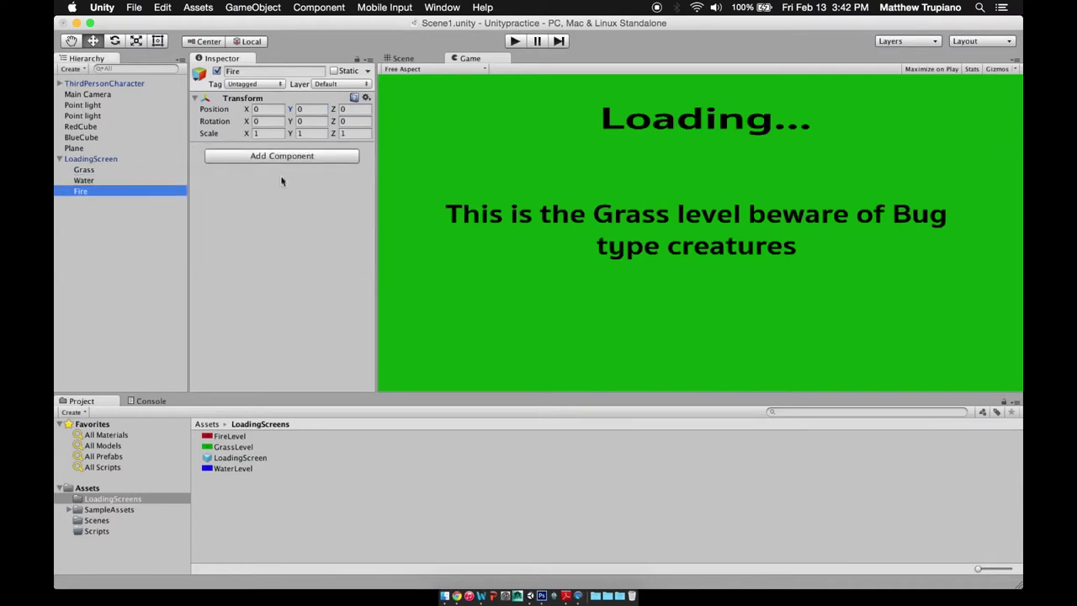
Add a GUITexture to Fire using the FireLevel image, positioned at X 0.5 and Y 0.5.
left_click(285, 159)
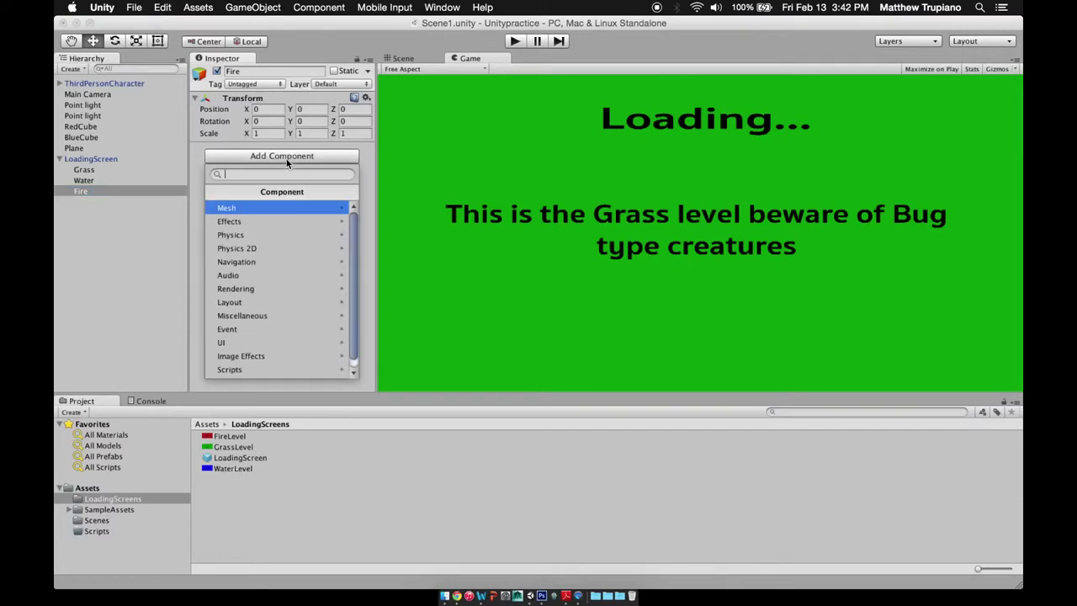
left_click(264, 287)
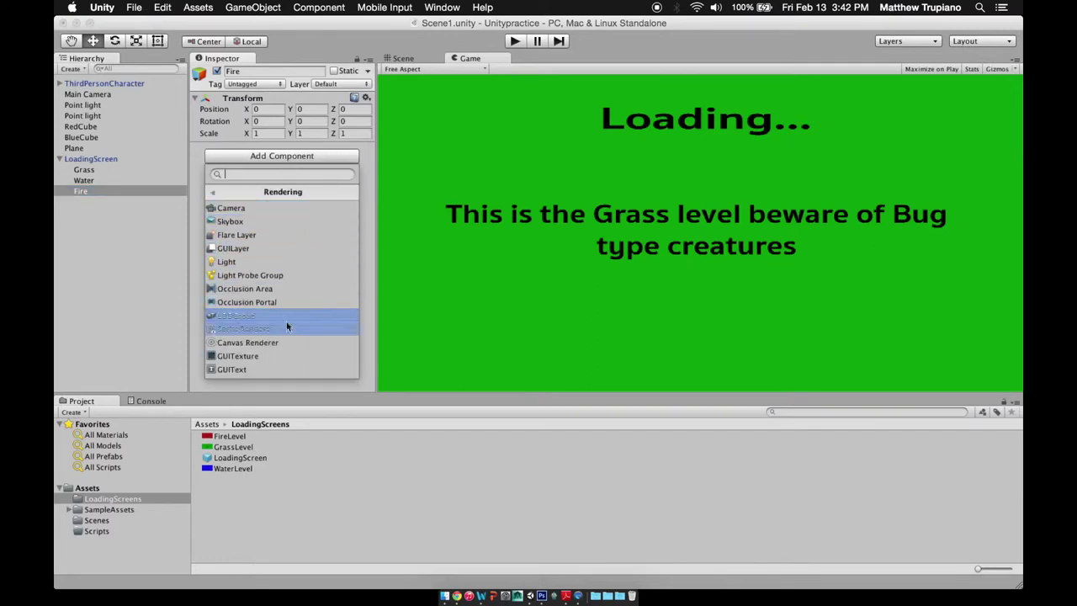
left_click(282, 354)
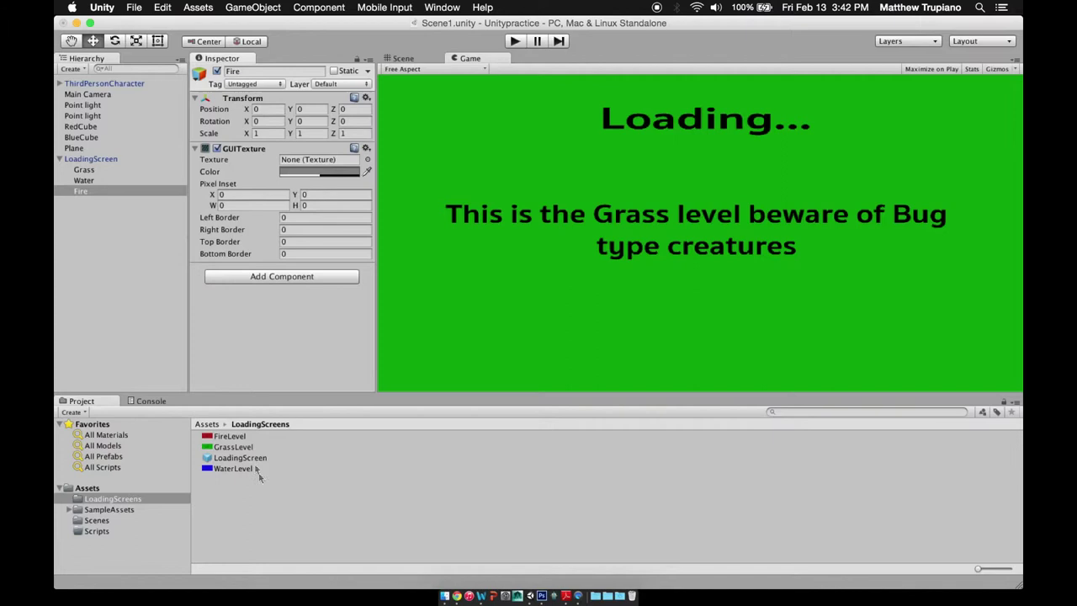
left_click_drag(237, 440, 289, 165)
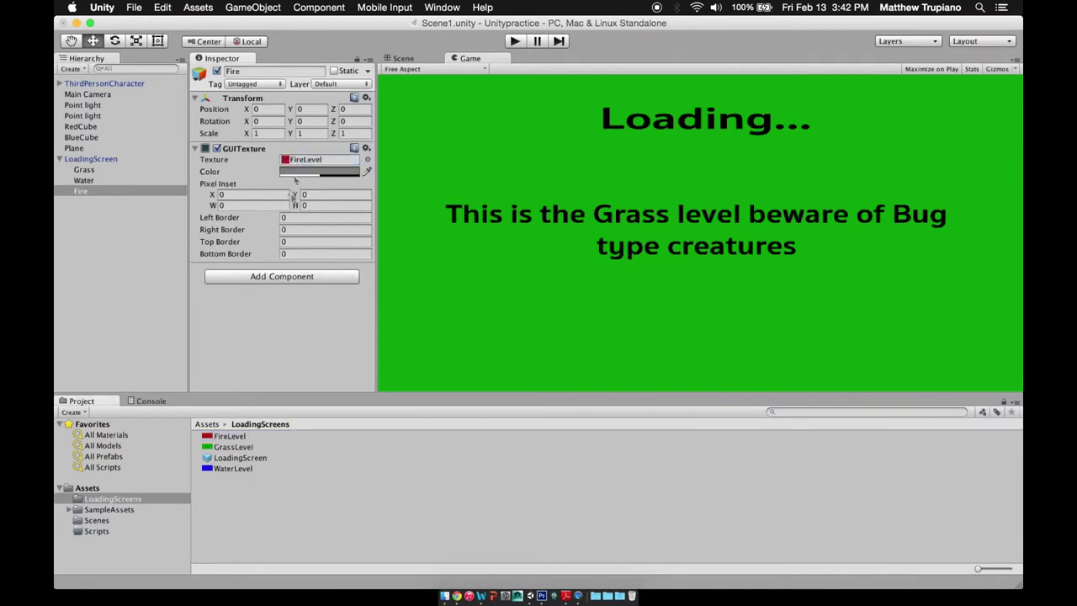
left_click(269, 106)
type("0.5")
left_click(307, 109)
type("0.5")
left_click(402, 58)
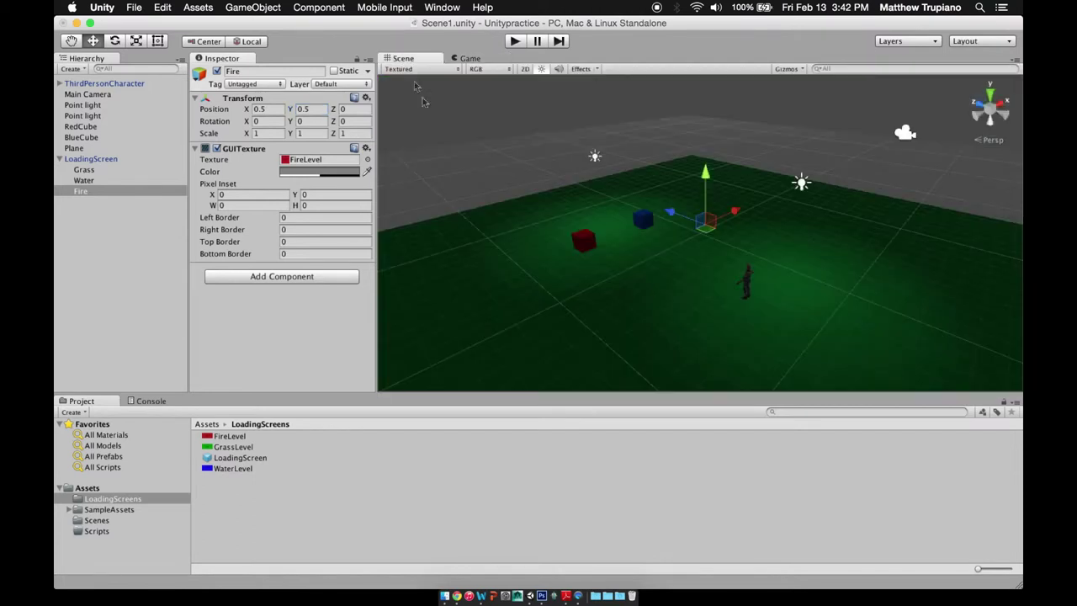
left_click(134, 7)
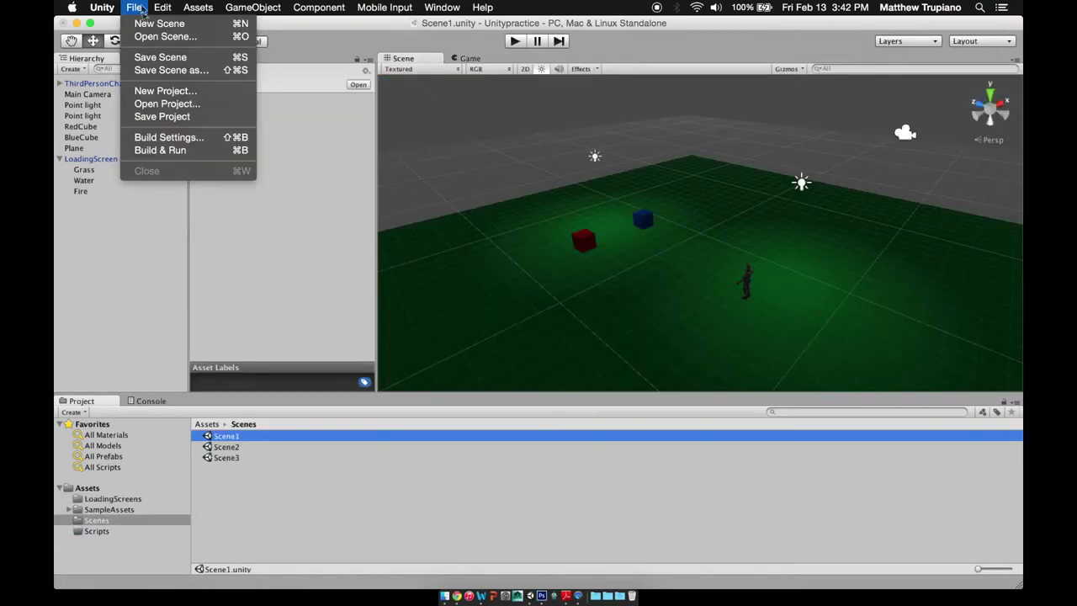
left_click(160, 139)
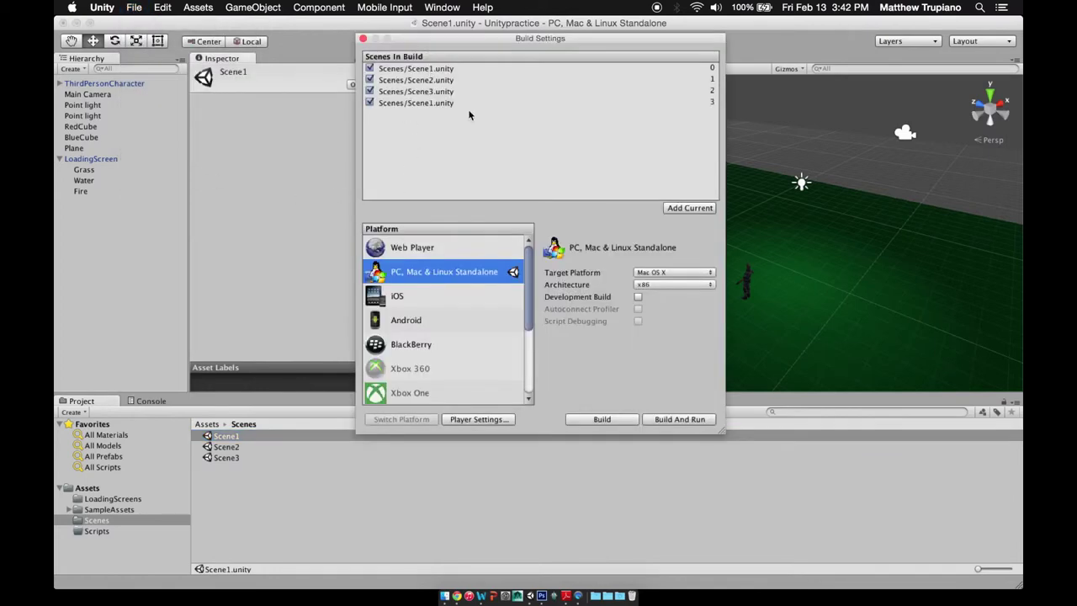
left_click_drag(242, 463, 216, 473)
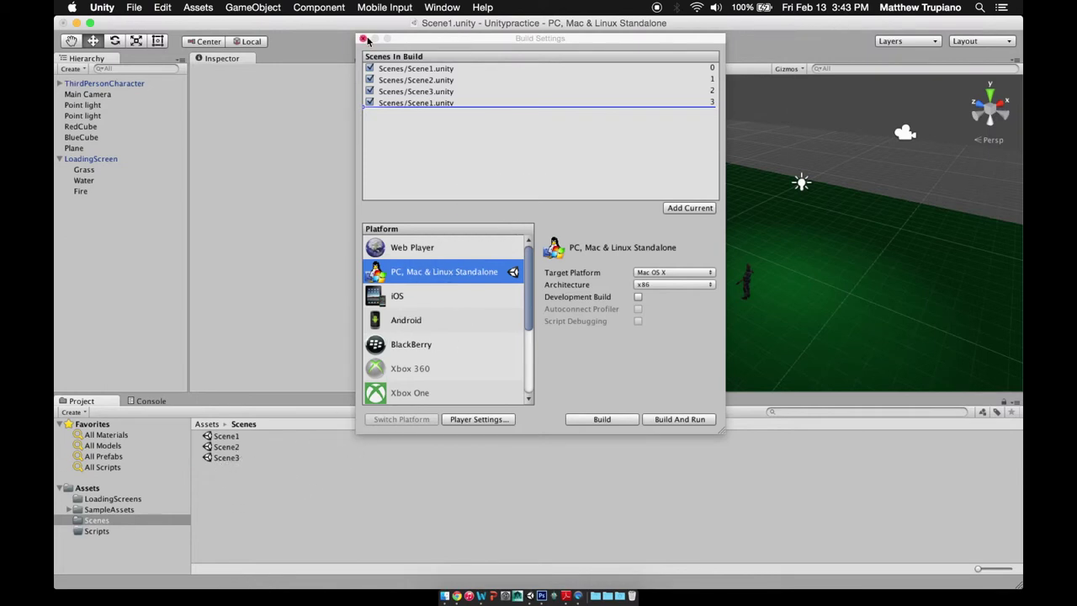
left_click(363, 38)
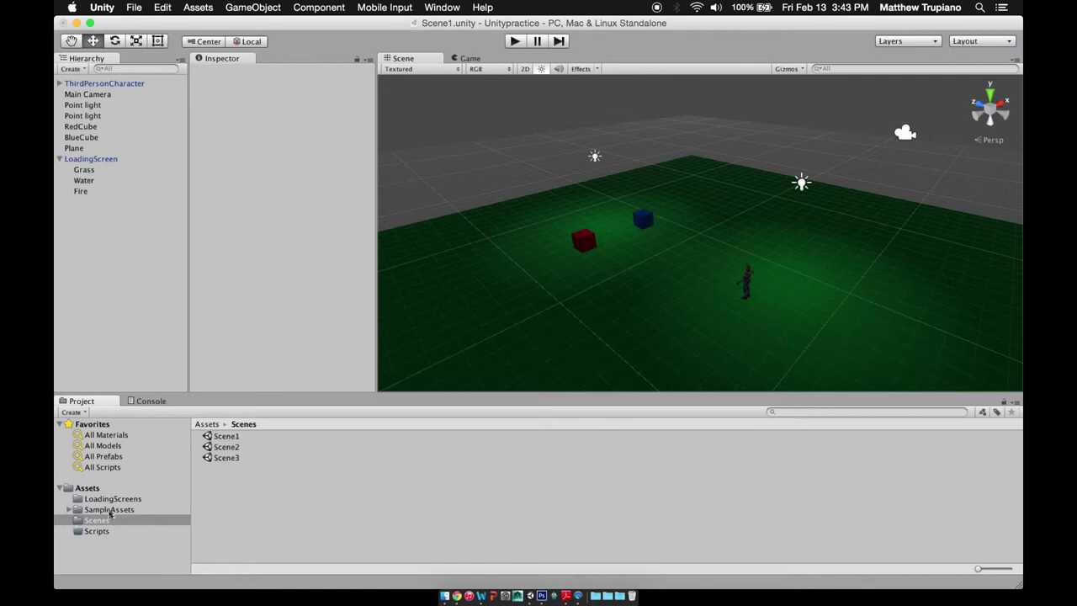
Apply a Max Size of 2048 to the FireLevel, GrassLevel and WaterLevel textures in LoadingScreens.
left_click(109, 500)
left_click(242, 437)
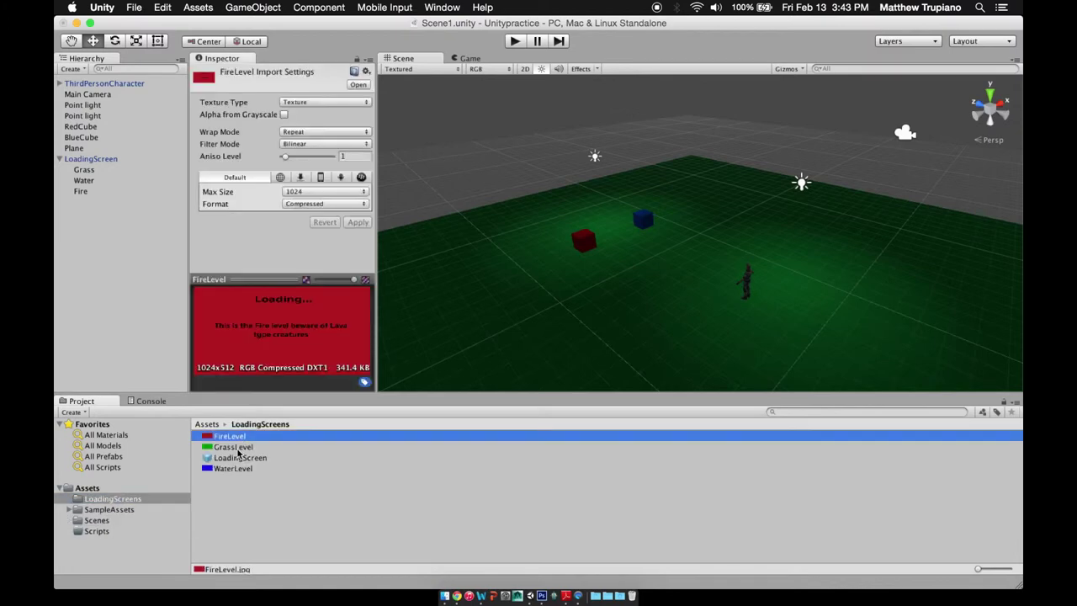
left_click(237, 448, "shift")
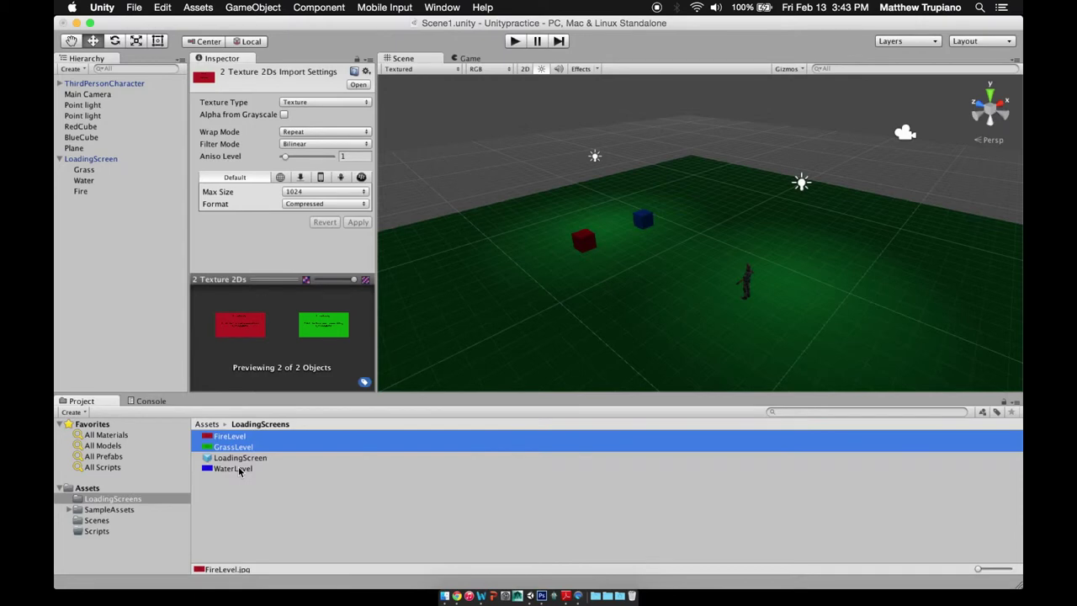
left_click(239, 470, "super")
left_click(300, 193)
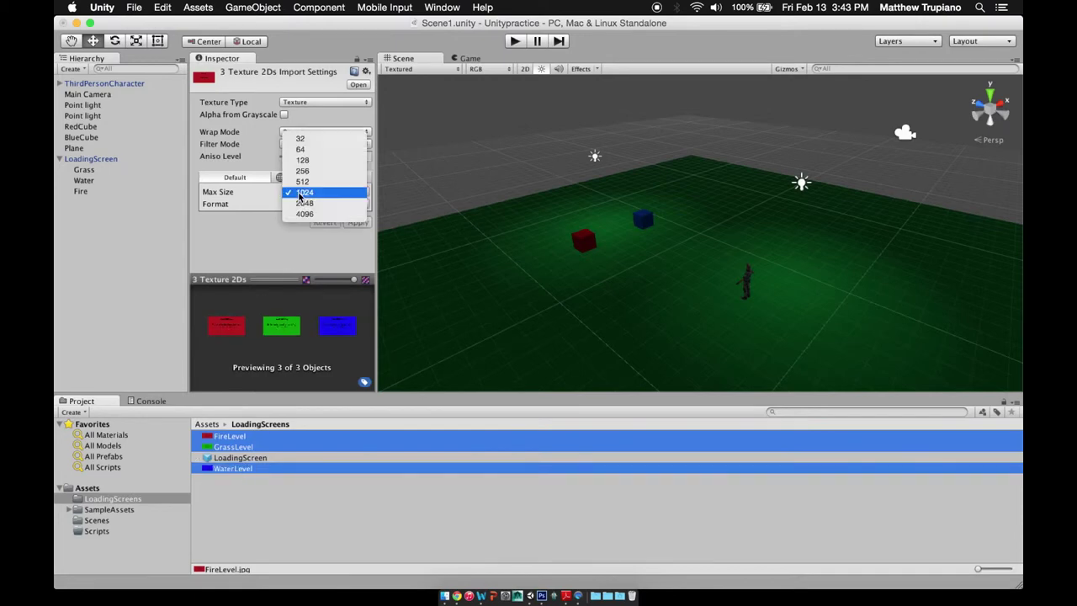
left_click(318, 204)
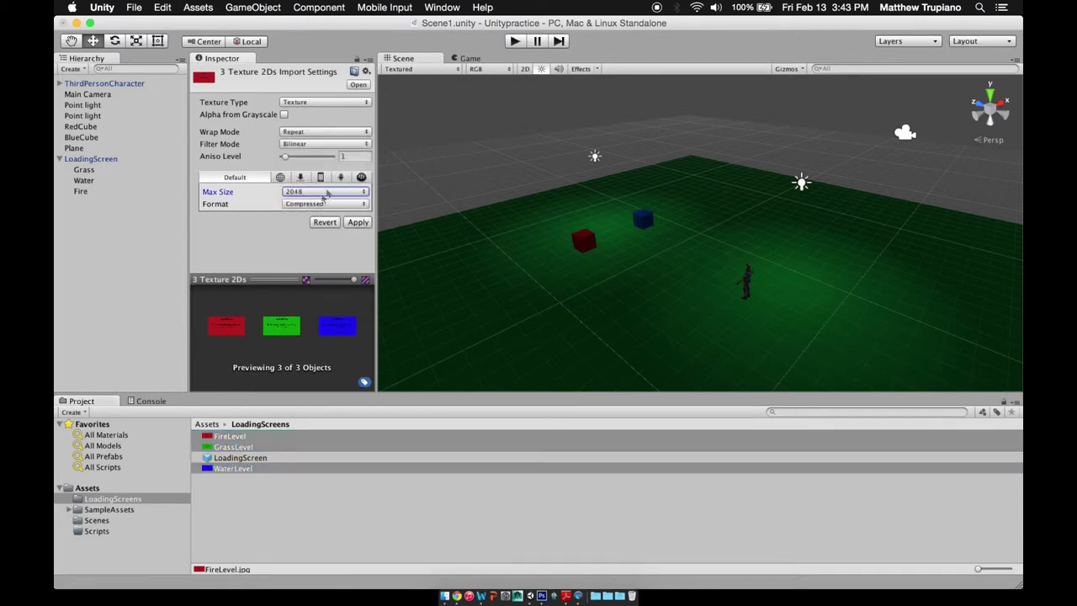
left_click(358, 222)
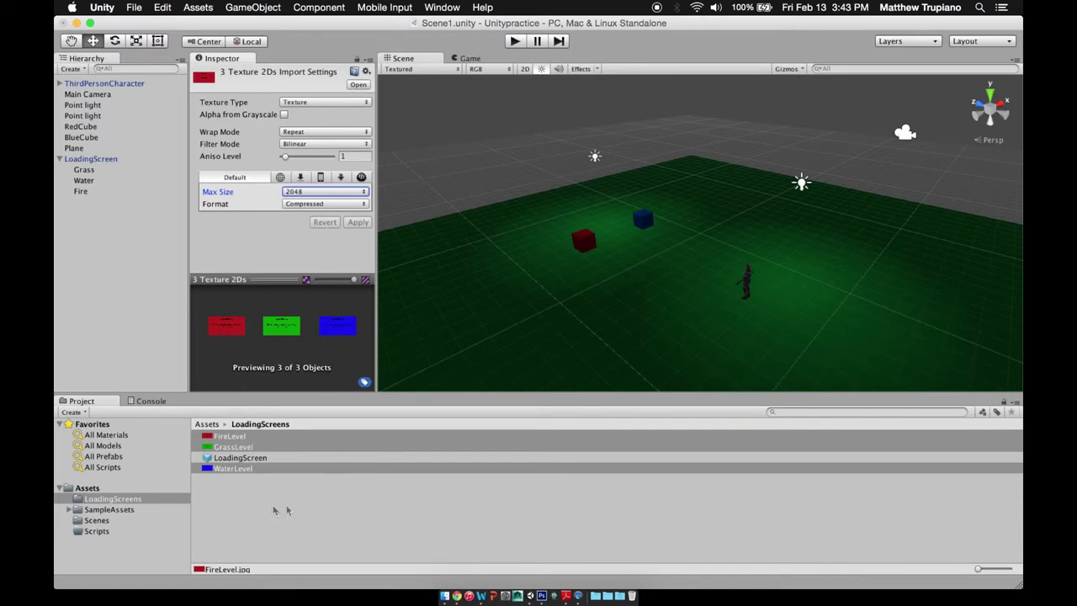
key("super+z")
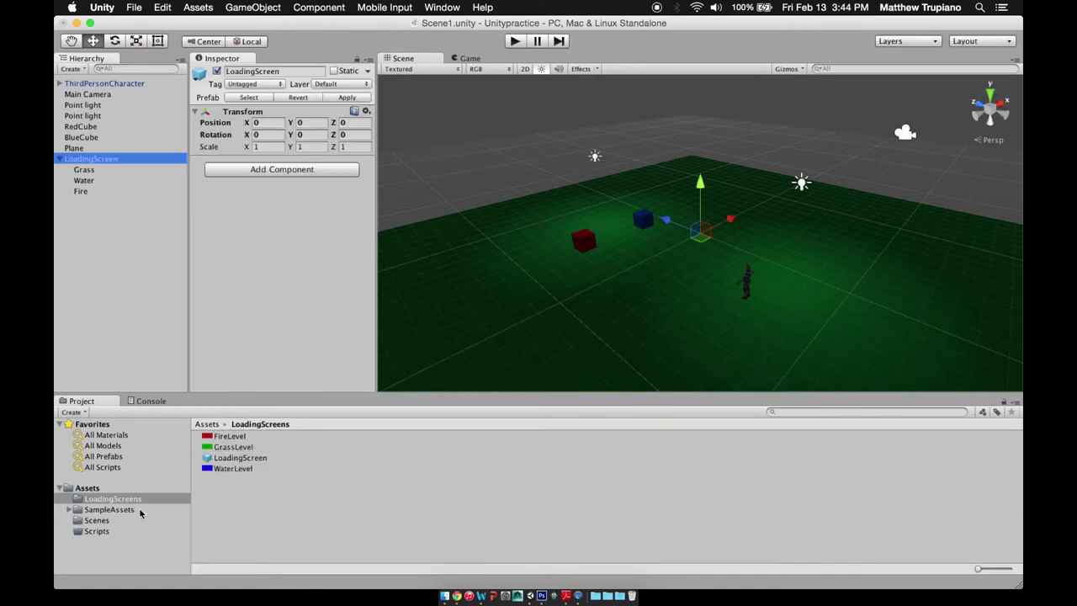
Create GrassLevel, WaterLevel and FireLevel C# scripts in Scripts and write their trigger code.
left_click(97, 531)
right_click(241, 502)
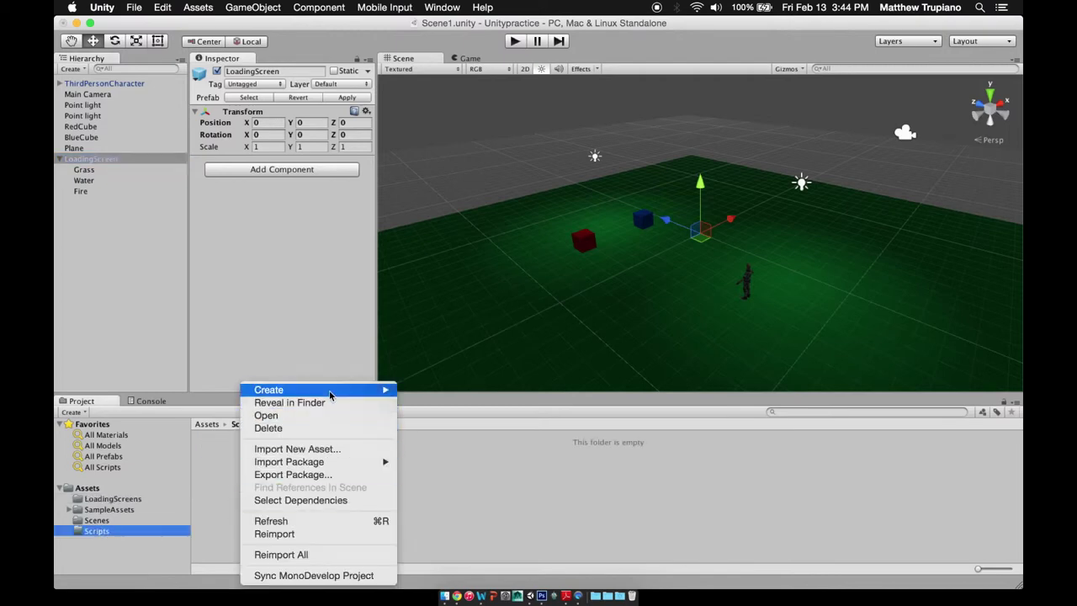
mouse_move(330, 395)
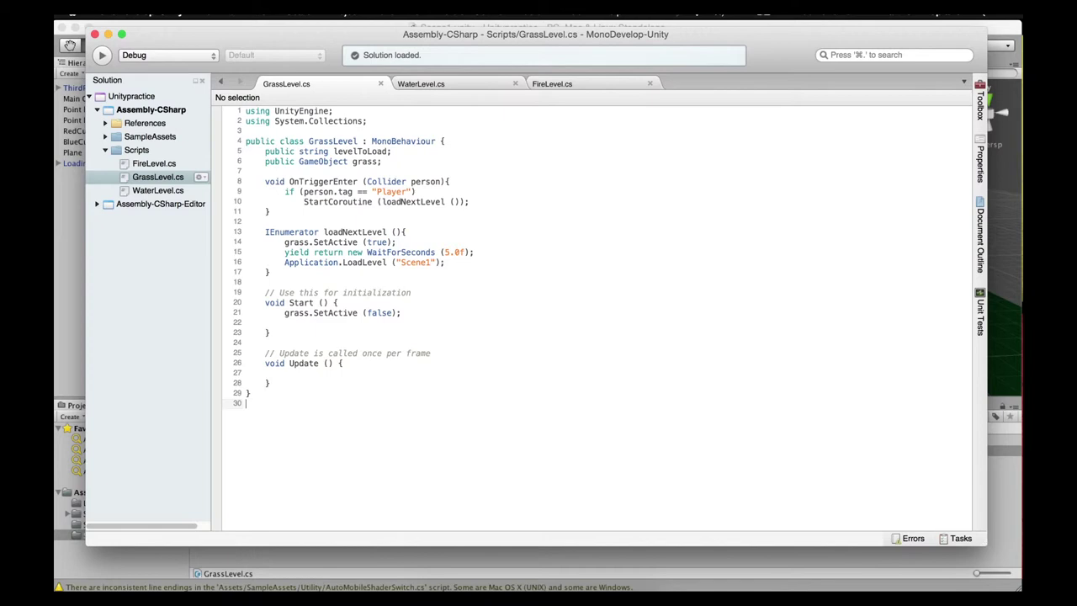
key("super+Tab")
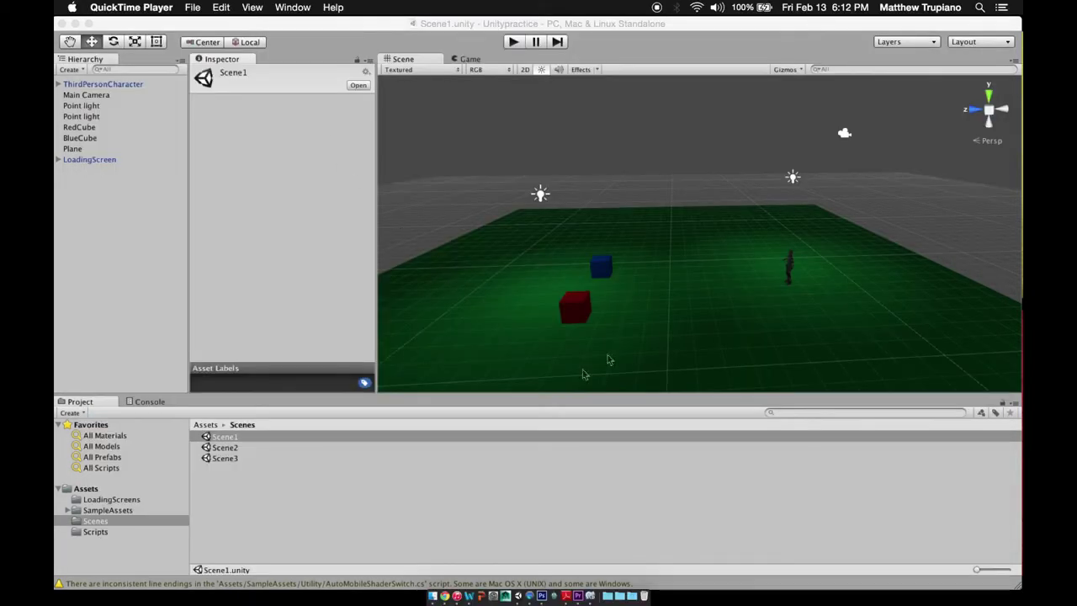
Preview the FireLevel and WaterLevel script code and the Scenes folder, then select the red cube.
left_click(97, 532)
left_click(229, 448)
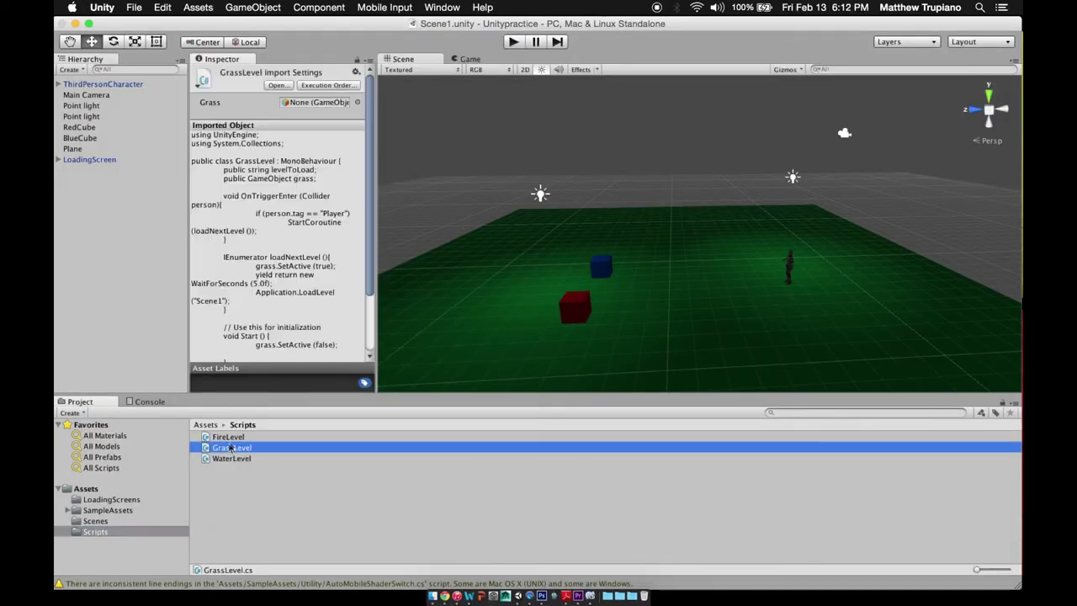
left_click(227, 437)
left_click(231, 458)
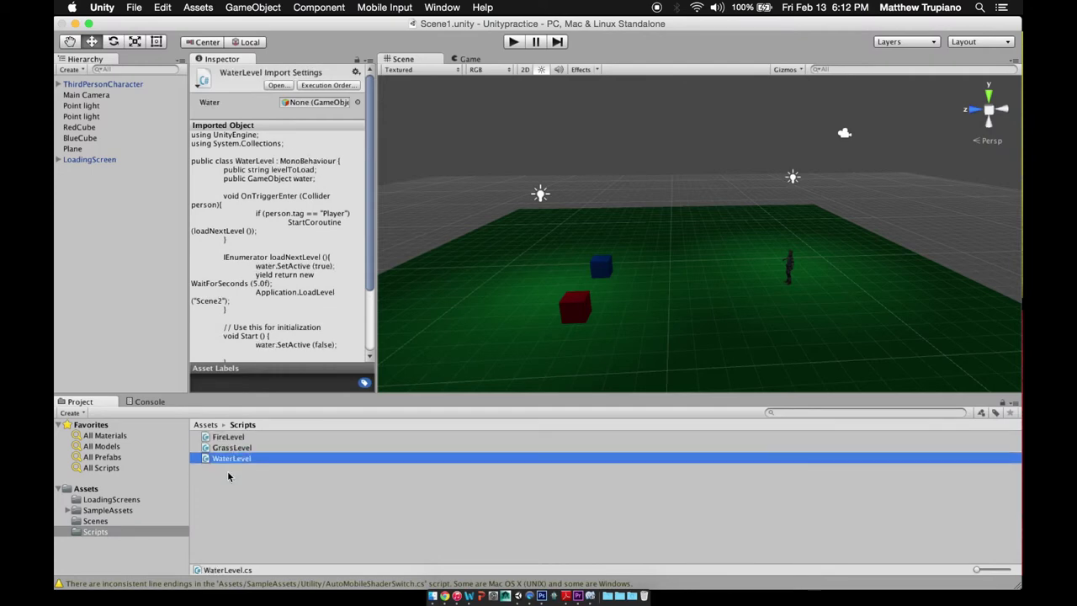
left_click(96, 521)
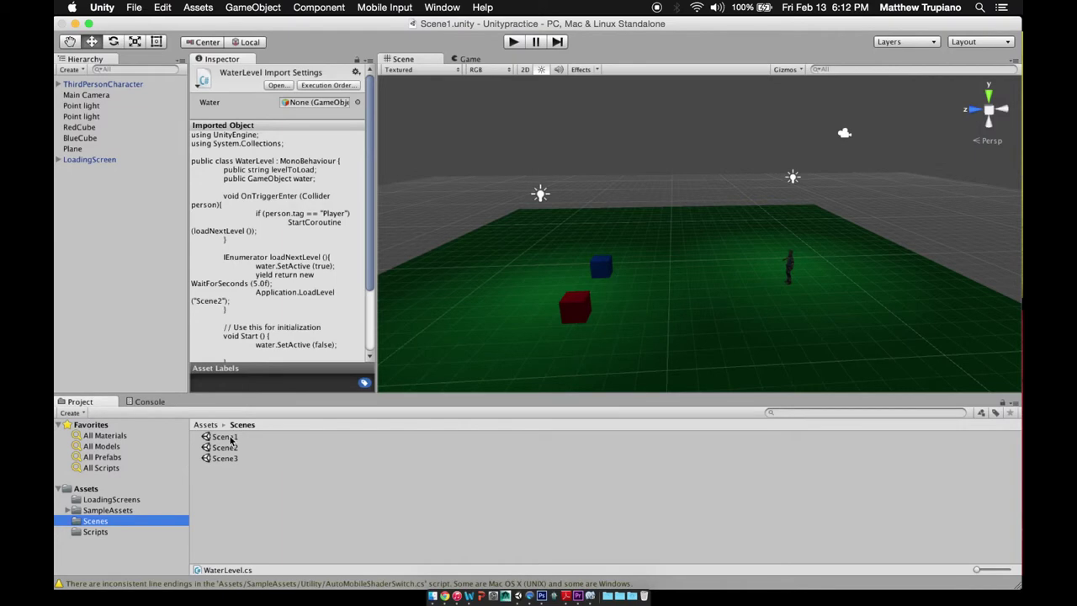
left_click(95, 532)
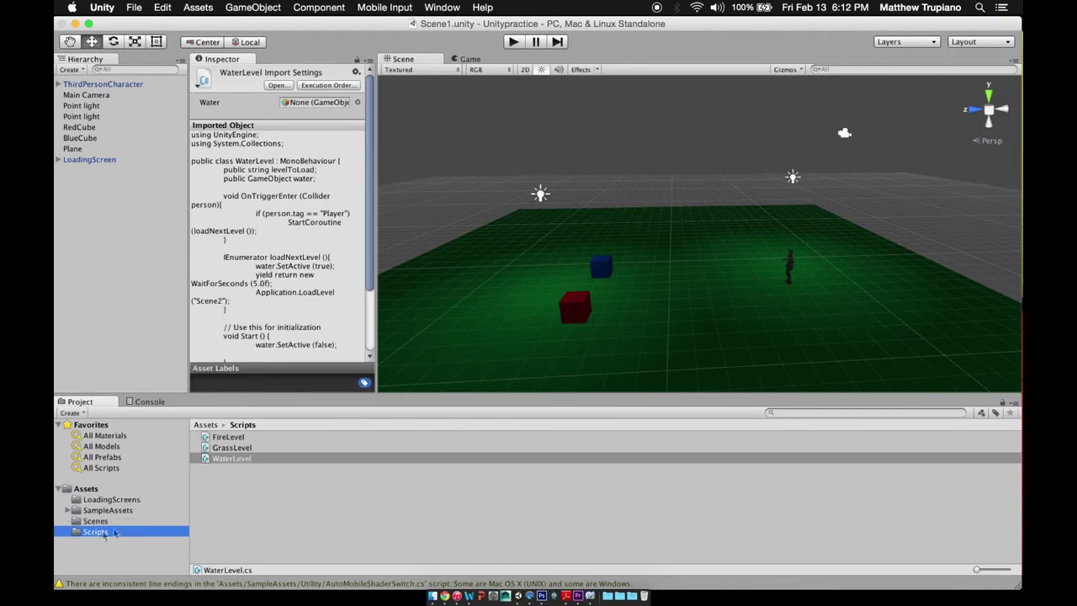
left_click(575, 311)
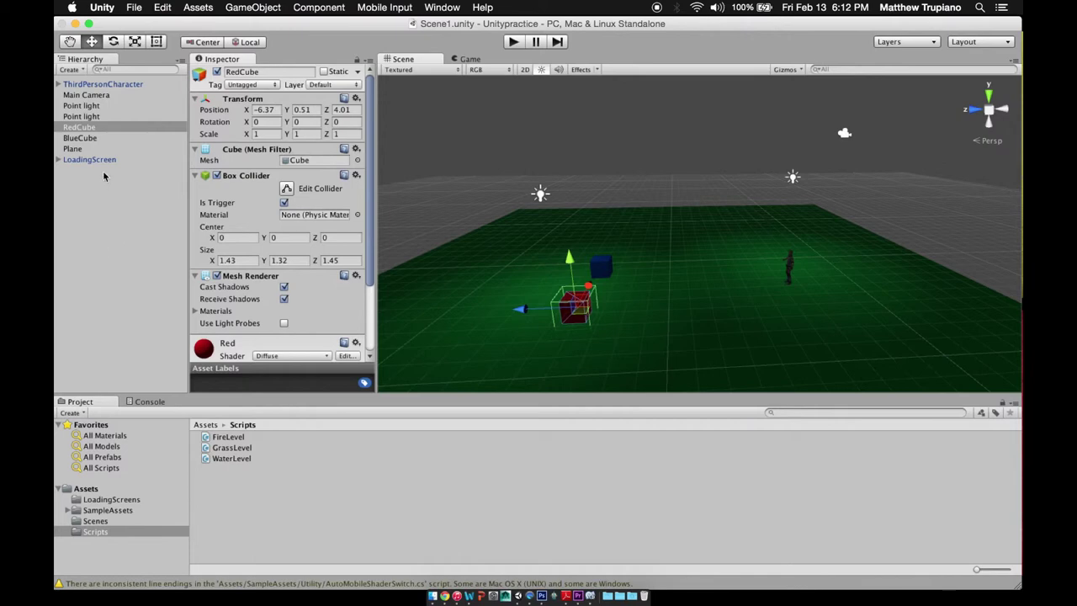
left_click(97, 148)
left_click(92, 138)
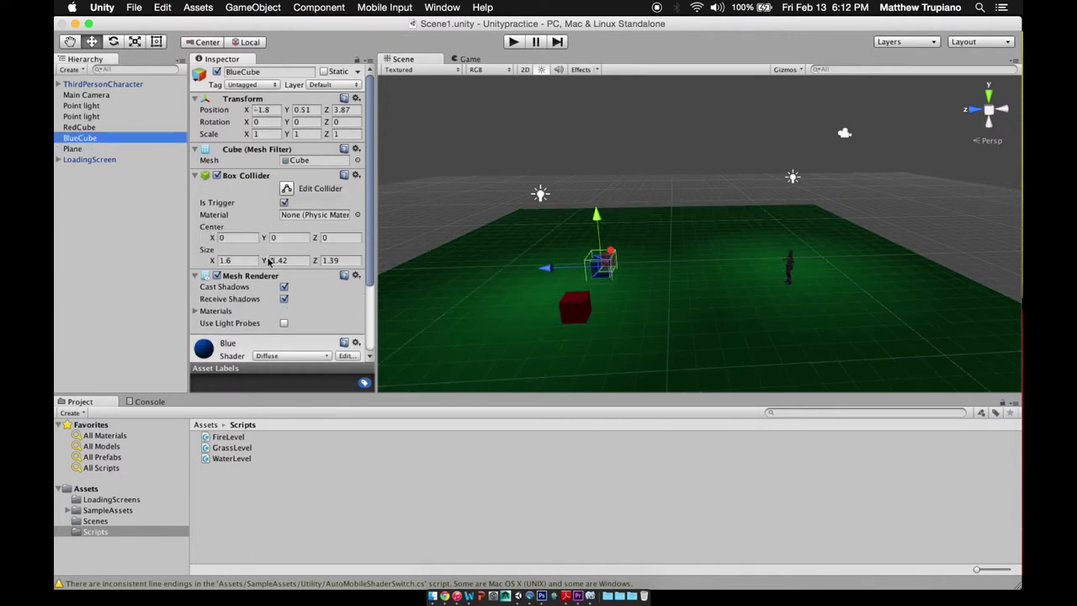
left_click_drag(367, 256, 368, 353)
left_click(104, 128)
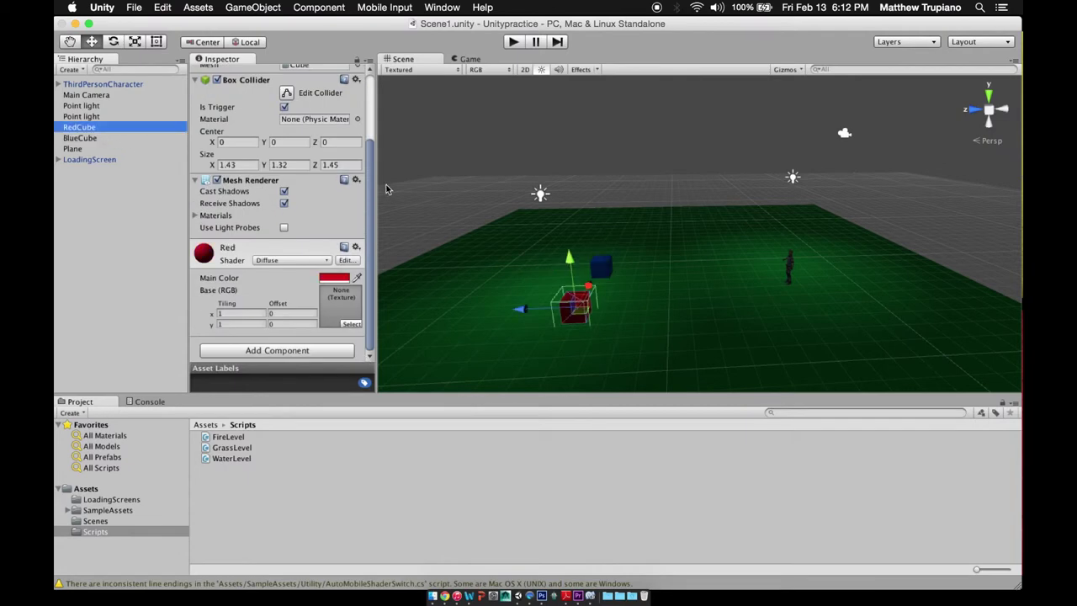
left_click(271, 164)
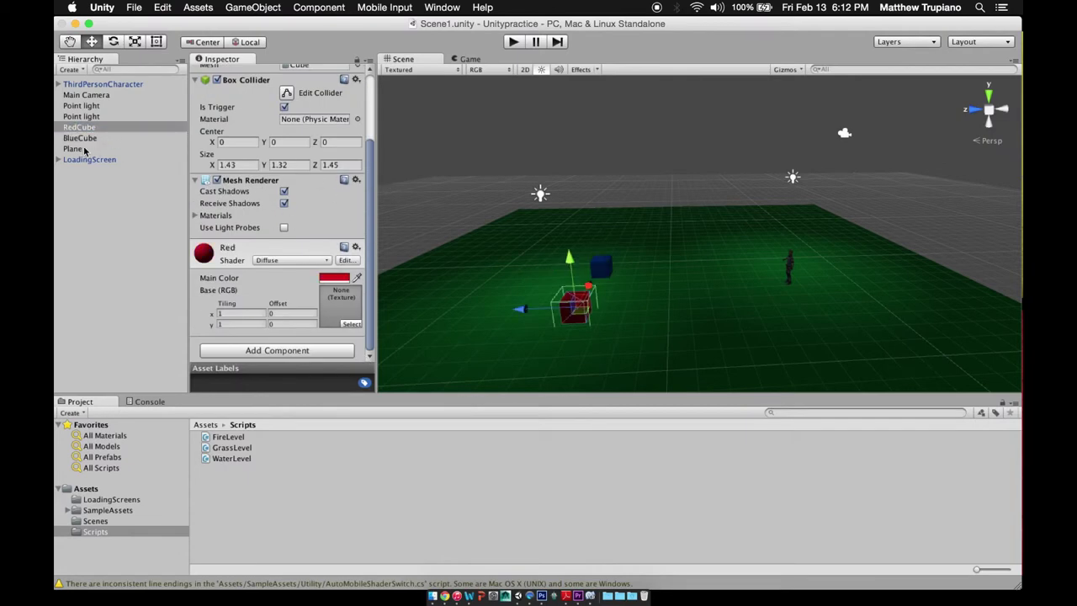
left_click(85, 149)
left_click(81, 168)
left_click(58, 160)
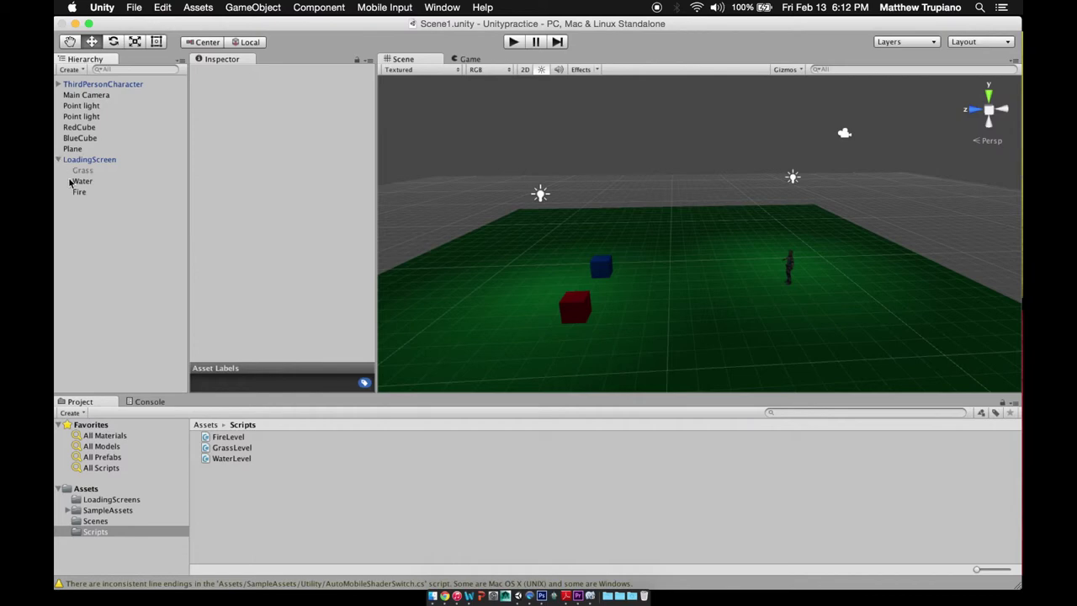
left_click(77, 171)
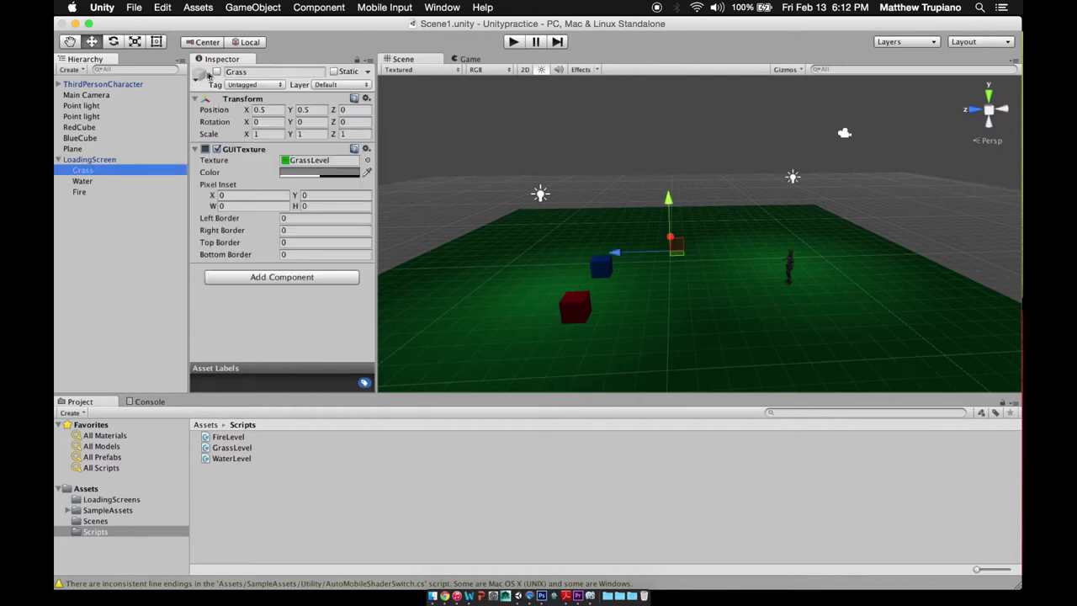
left_click(75, 184)
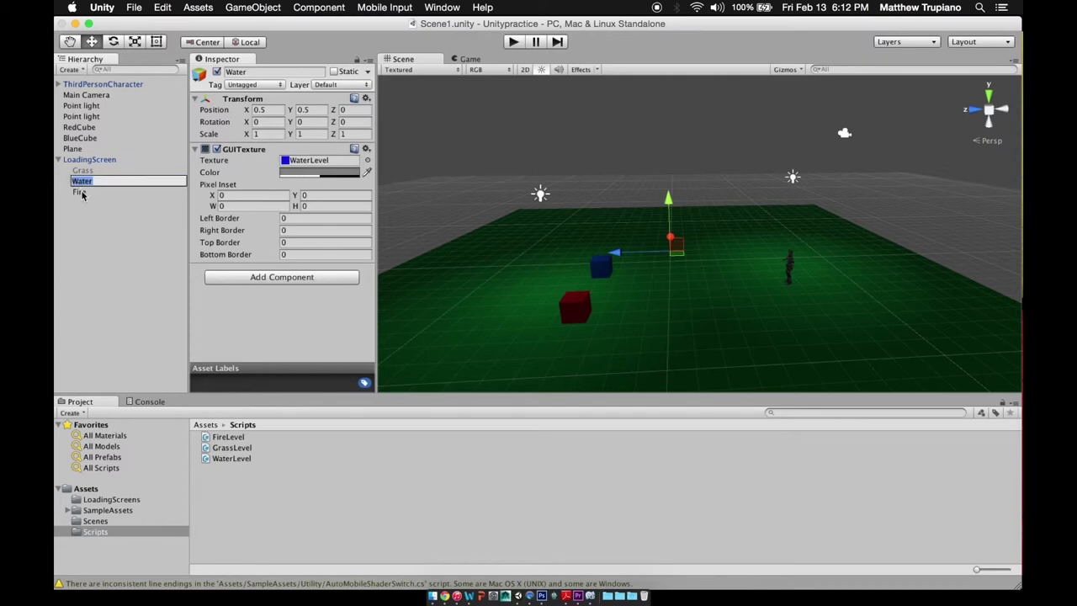
left_click(77, 191)
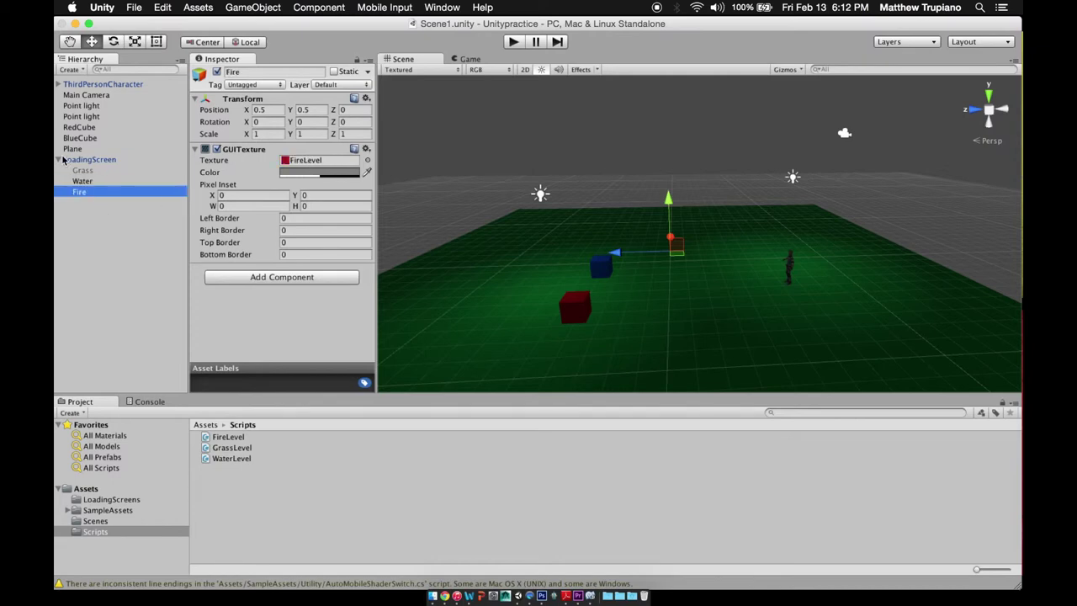
left_click(63, 159)
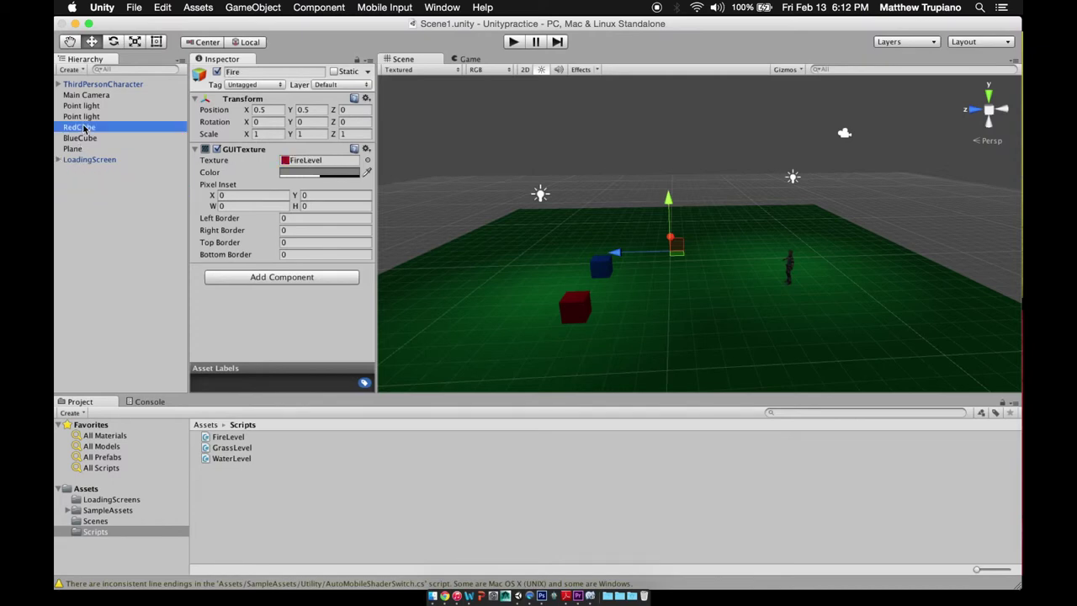
left_click(85, 127)
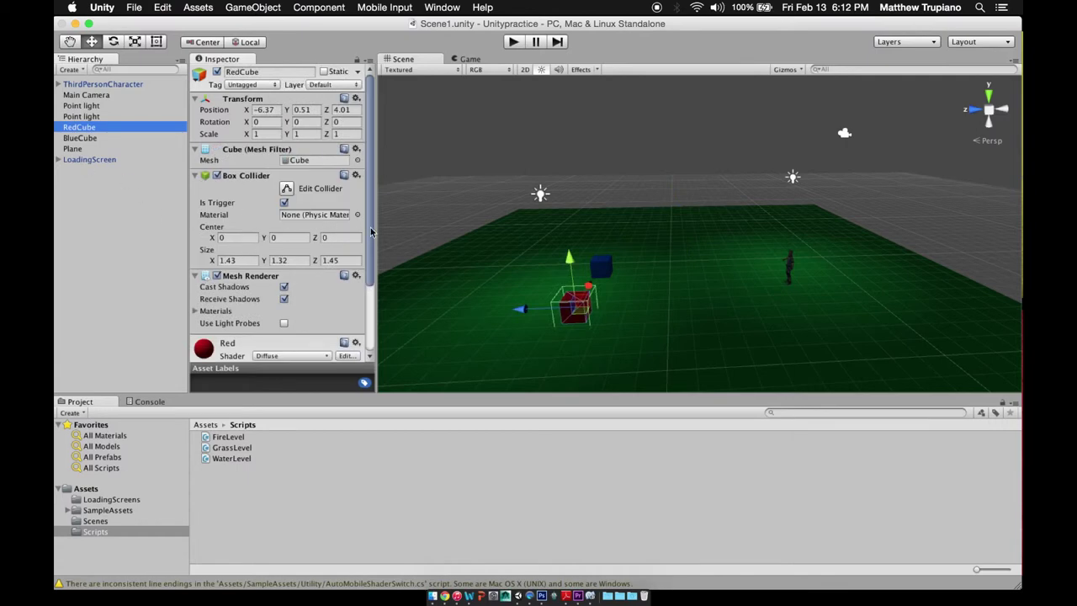
Attach FireLevel to RedCube with its Fire field set to Fire, and add WaterLevel to BlueCube.
left_click_drag(371, 231, 371, 301)
left_click_drag(238, 443, 261, 392)
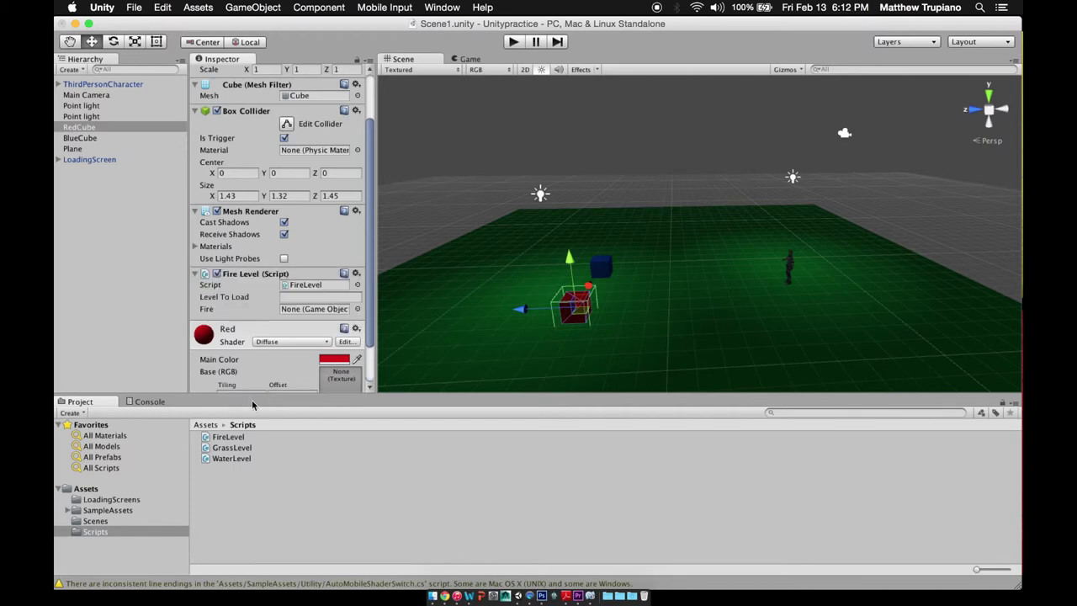
left_click(59, 160)
left_click_drag(84, 192, 304, 312)
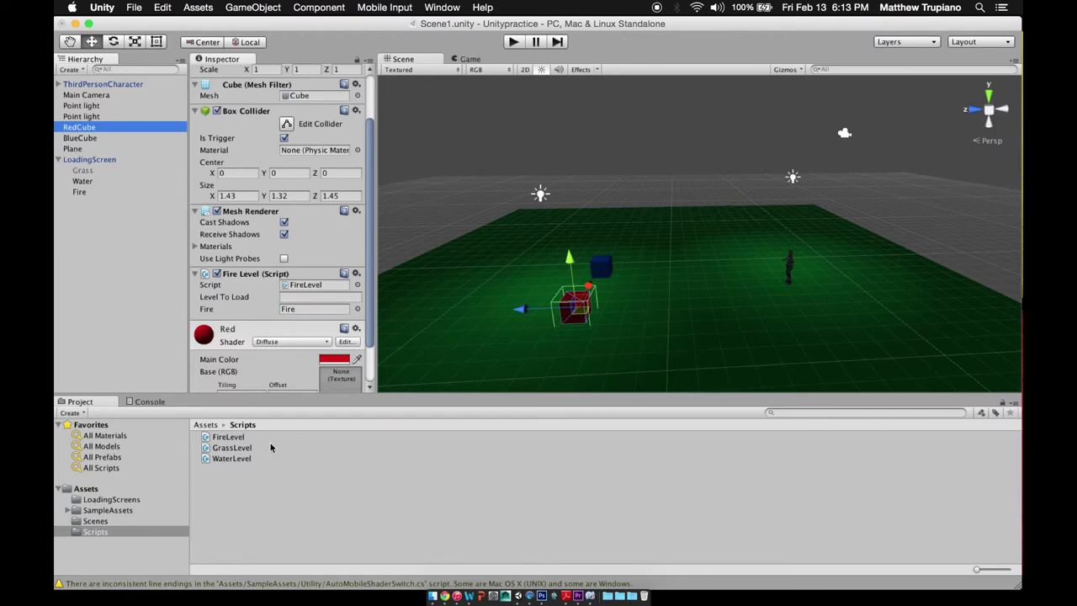
left_click(608, 267)
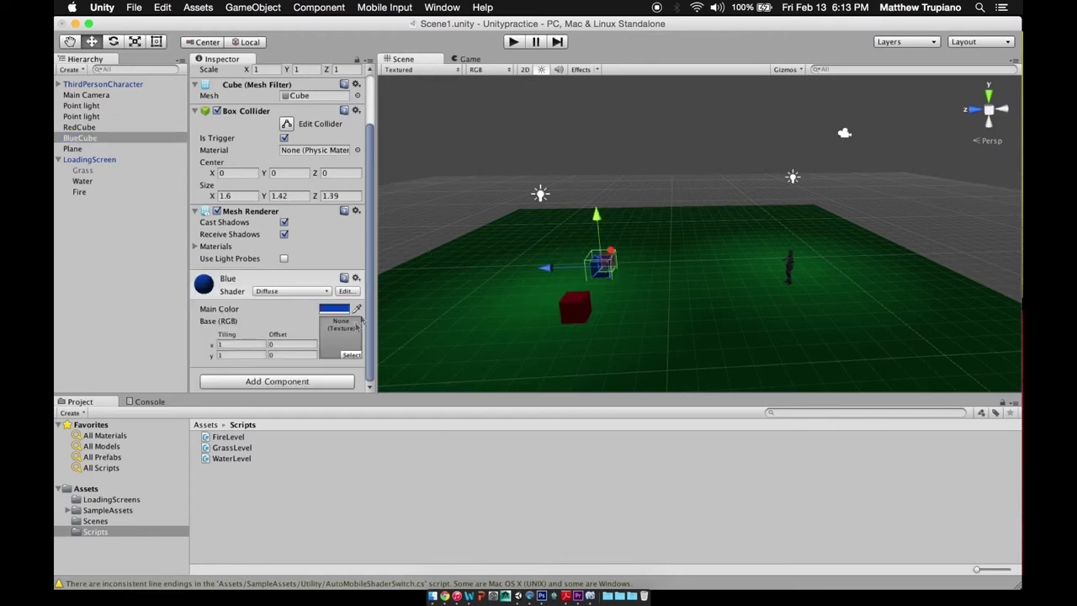
left_click_drag(238, 459, 255, 387)
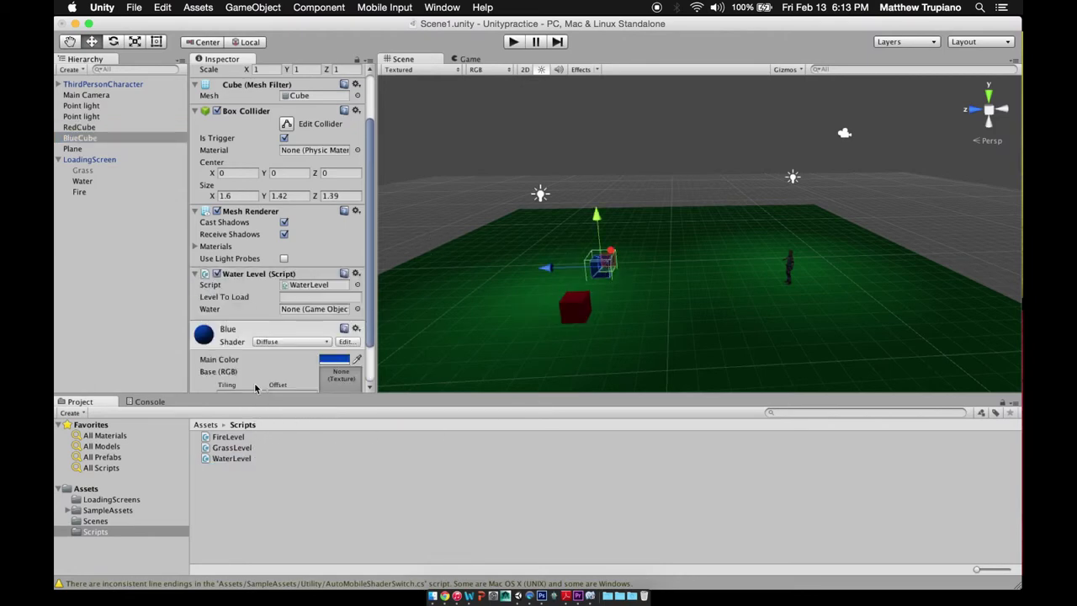
Link the Water loading screen into BlueCube's WaterLevel Water field.
left_click(82, 182)
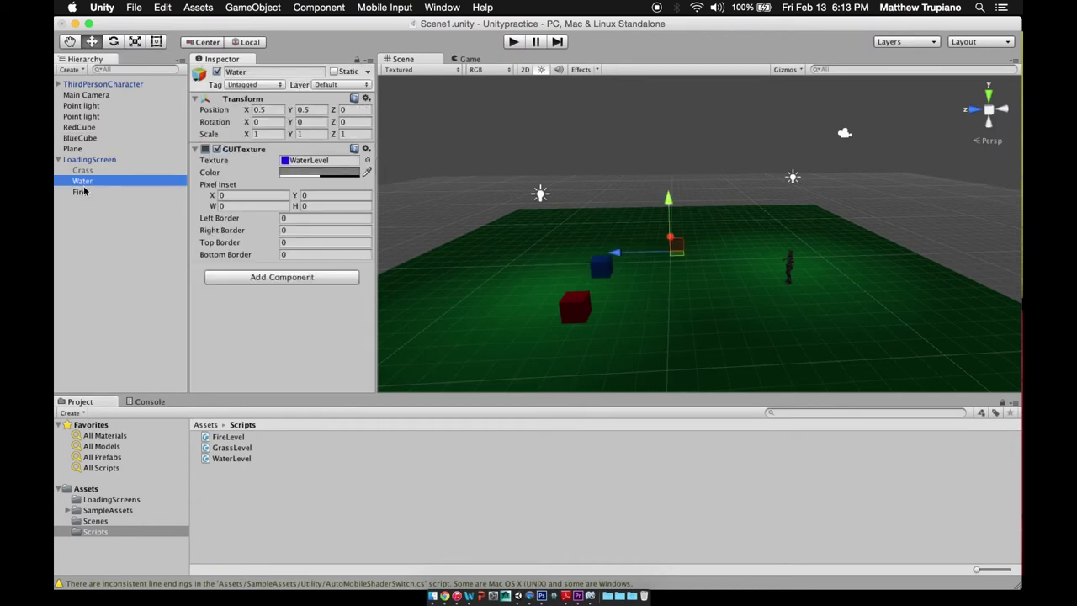
left_click(84, 138)
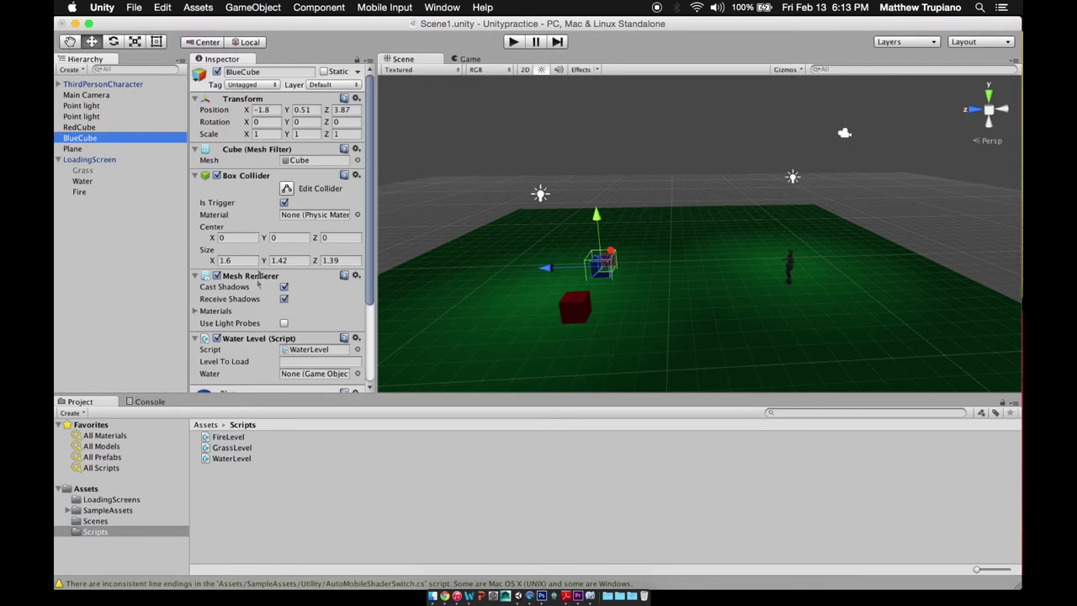
left_click_drag(85, 182, 313, 374)
left_click_drag(373, 292, 371, 357)
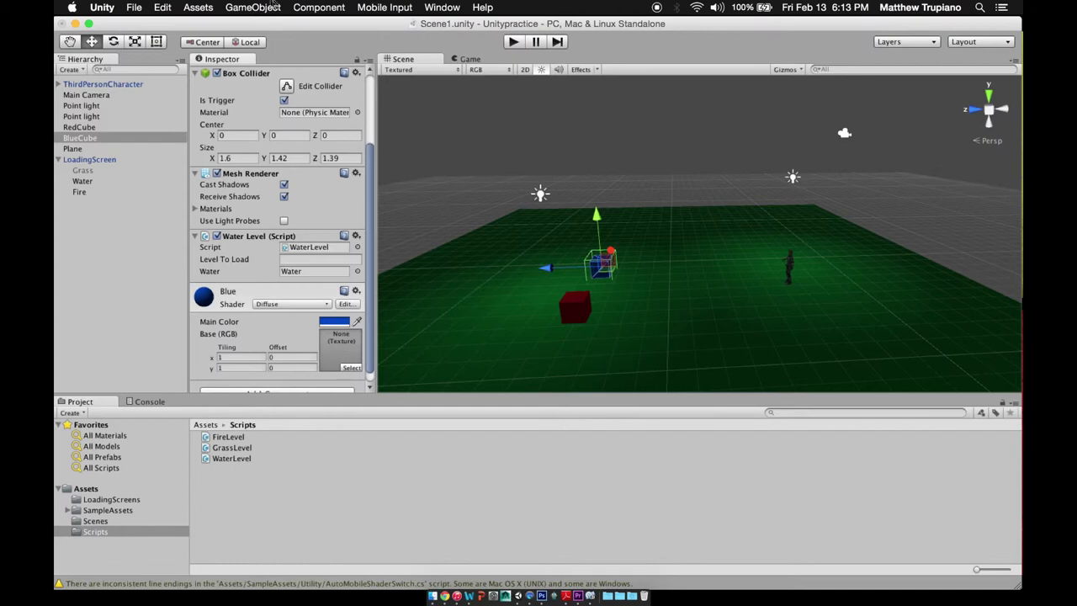
Save Scene1 and show the Scenes folder in the Project panel.
left_click(139, 7)
left_click(157, 57)
left_click(90, 523)
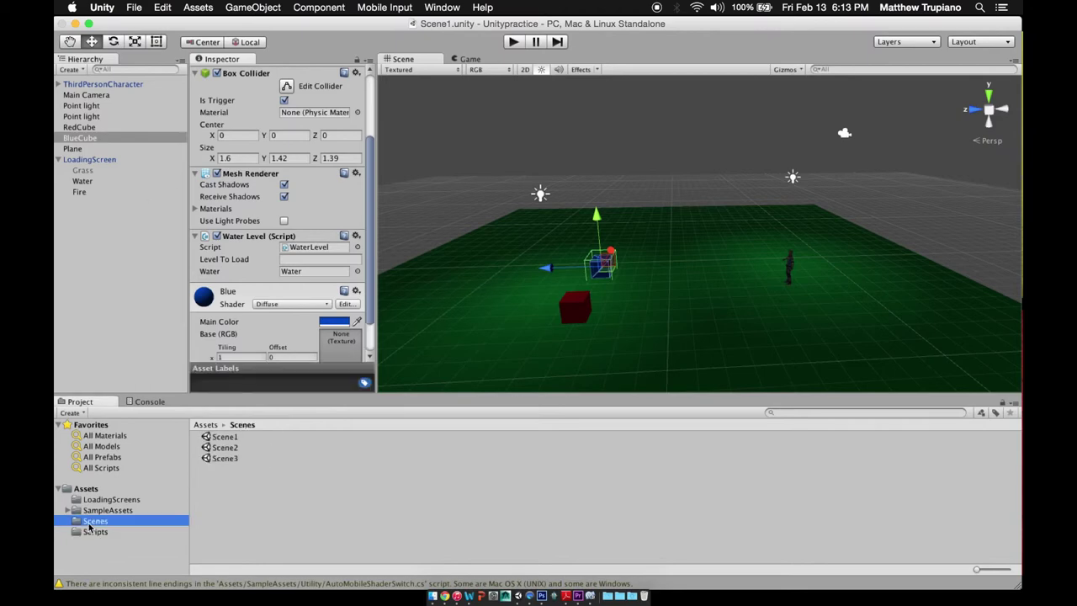
Open Scene2, attach GrassLevel to GreenCube, and check the Water, Grass and Fire screens.
double_click(225, 449)
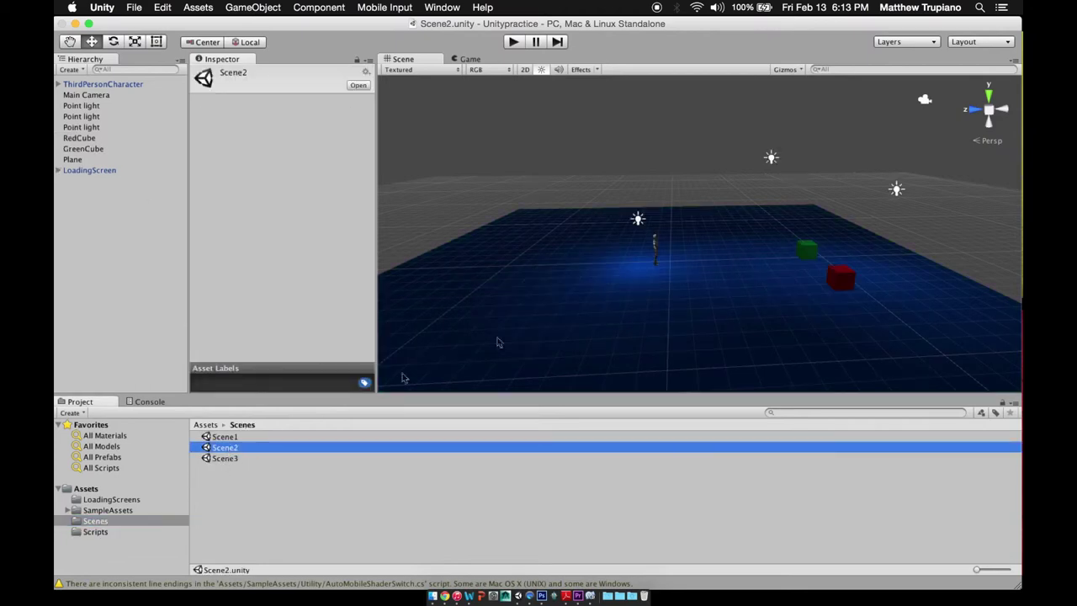
left_click(801, 255)
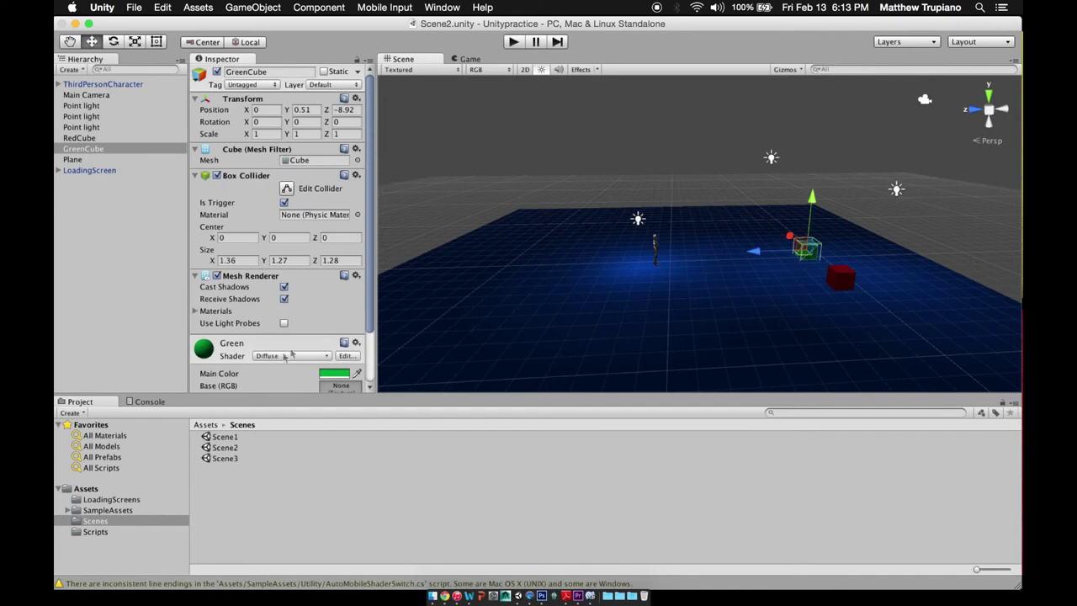
left_click_drag(369, 305, 363, 387)
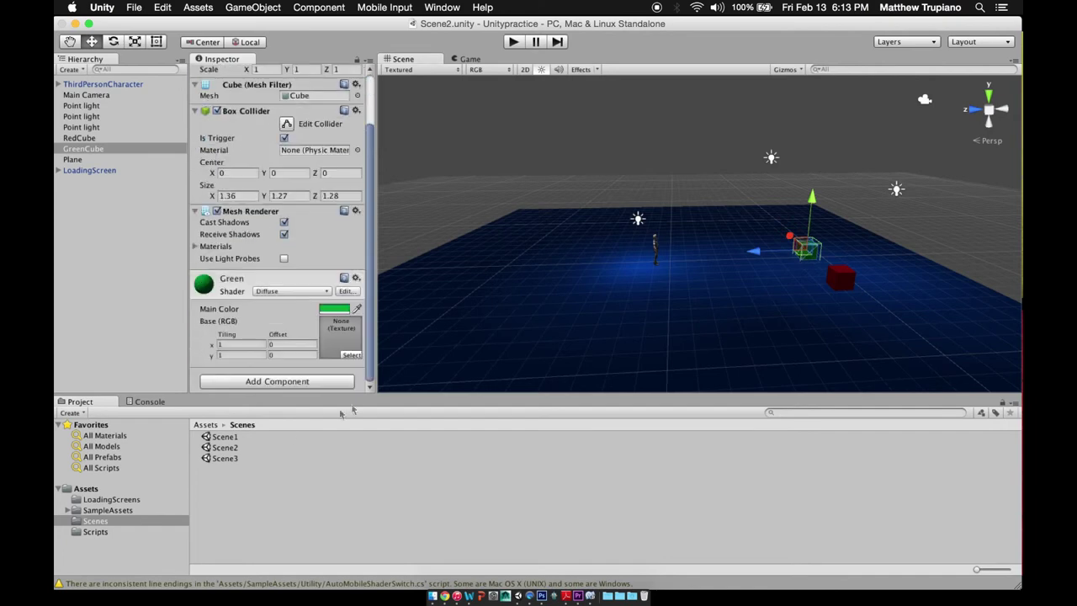
left_click(101, 532)
left_click_drag(249, 454, 246, 394)
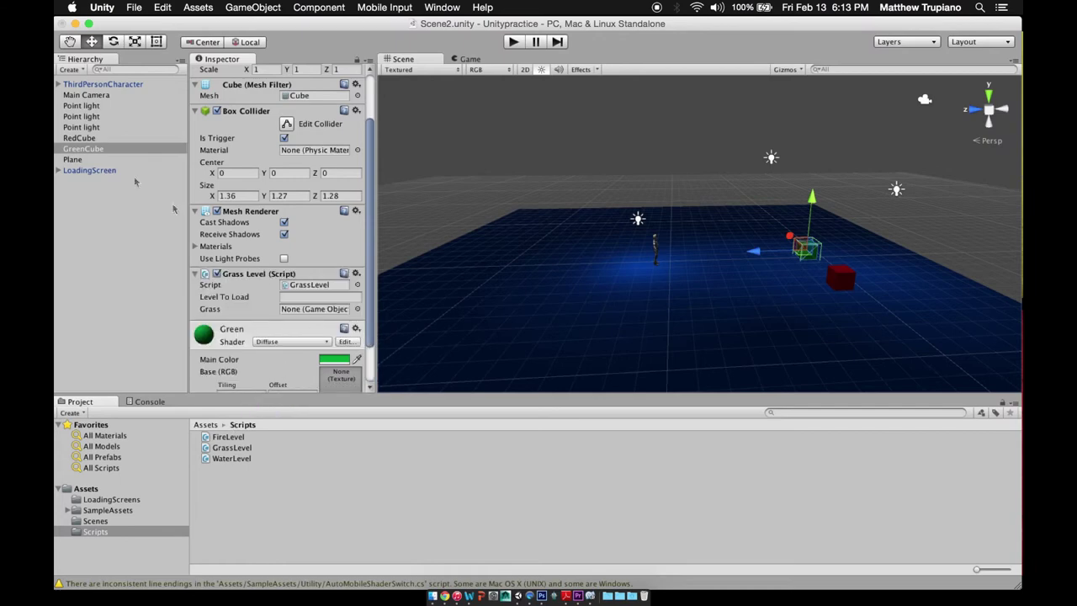
left_click(58, 171)
left_click(84, 193)
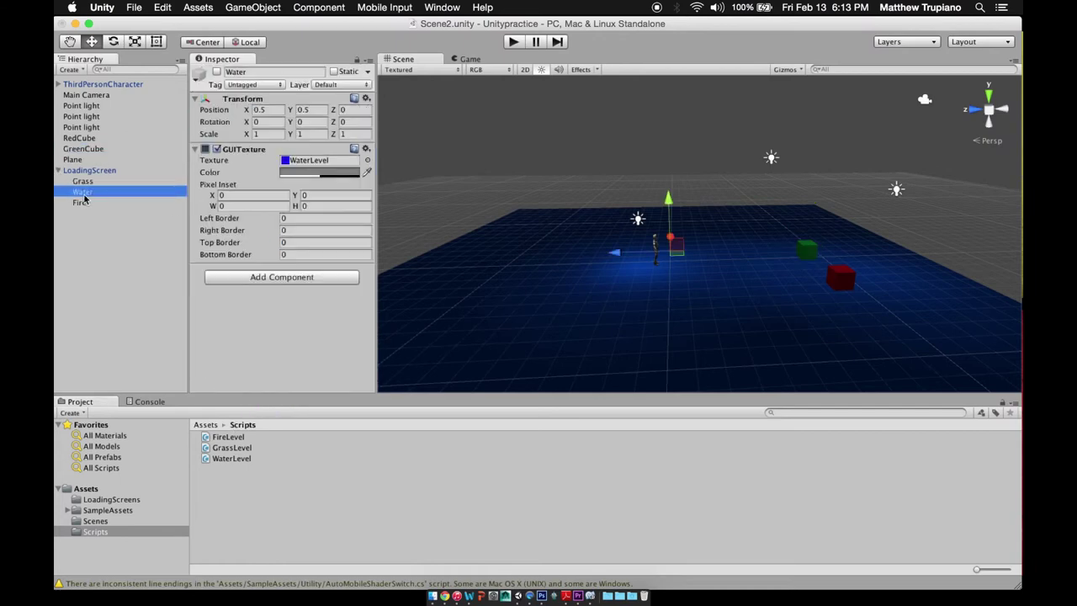
left_click(88, 181)
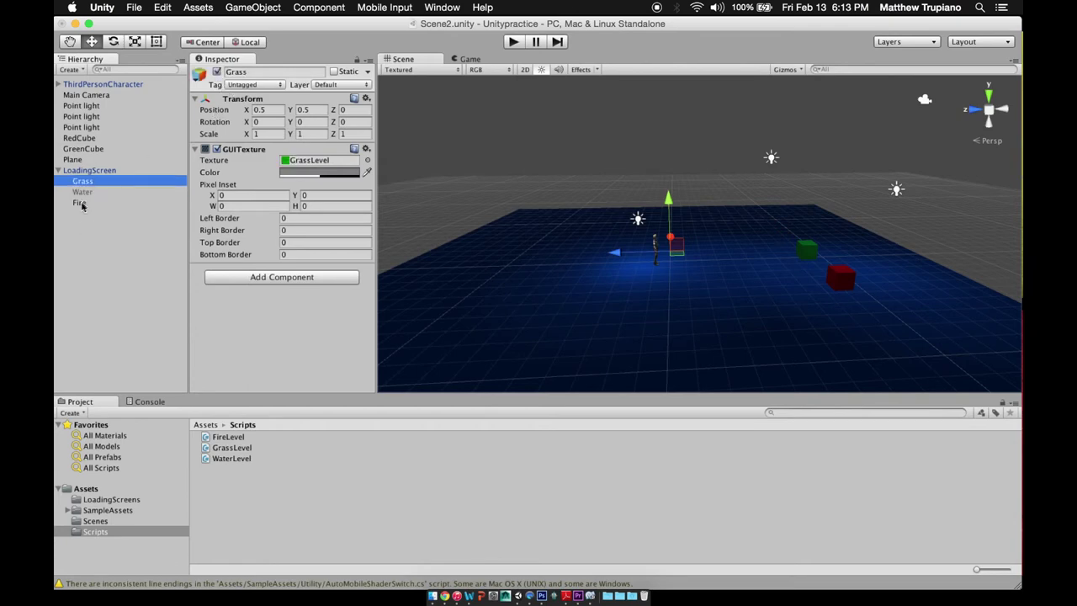
left_click(83, 204)
left_click(80, 149)
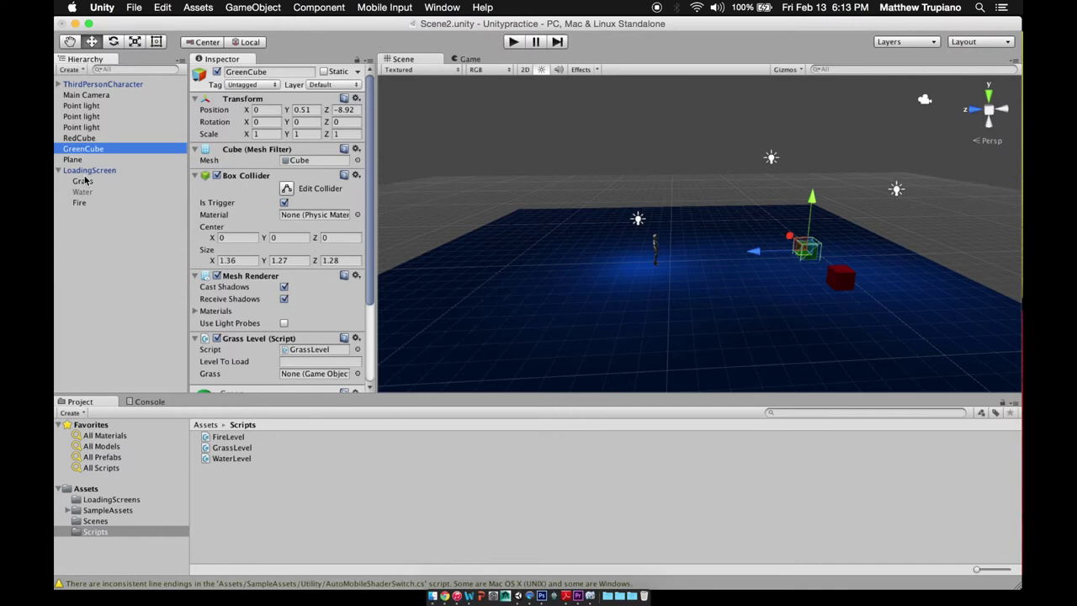
Add FireLevel to RedCube, link the Fire loading screen to its Fire field, and save Scene2.
left_click(84, 139)
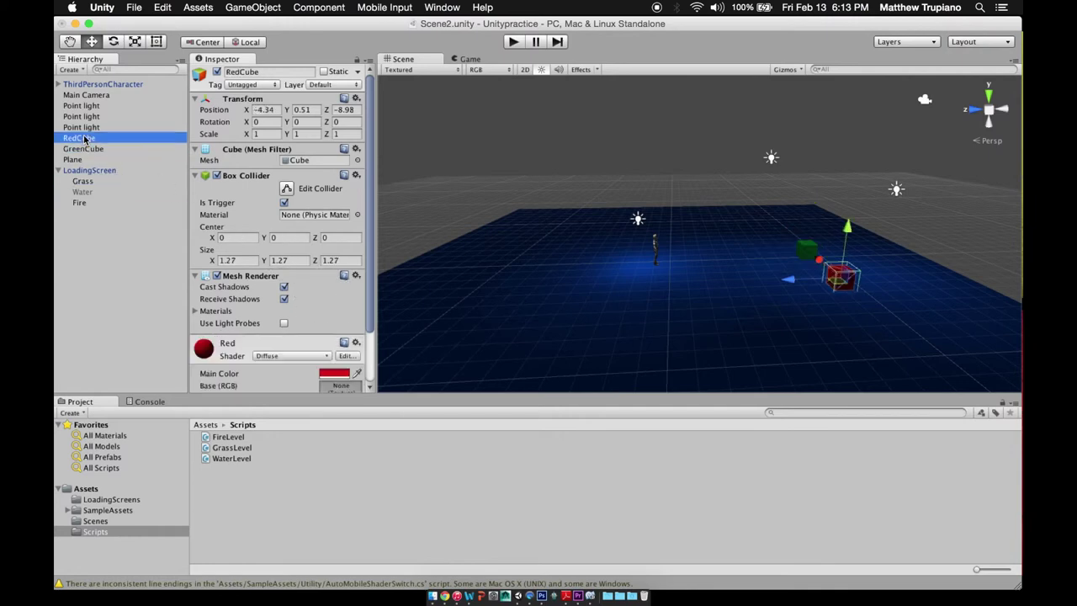
left_click_drag(229, 437, 268, 402)
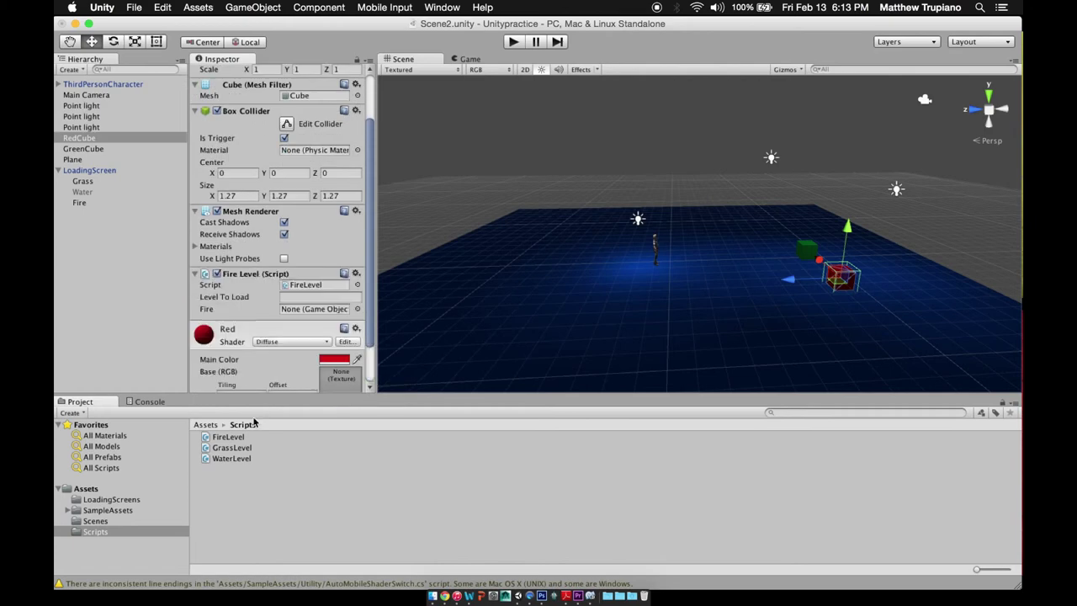
left_click_drag(82, 203, 294, 313)
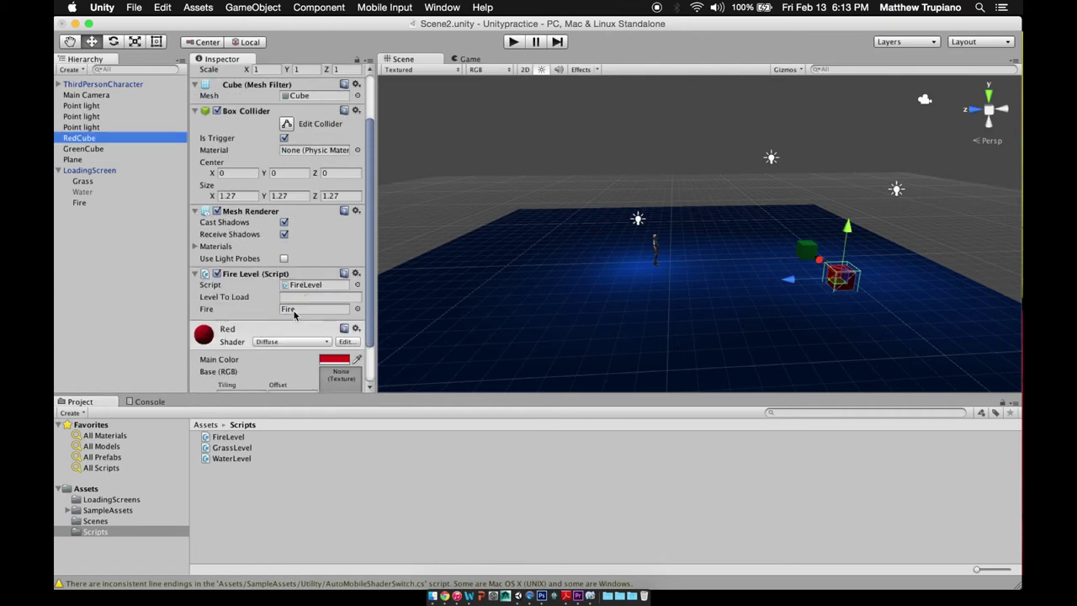
left_click(140, 7)
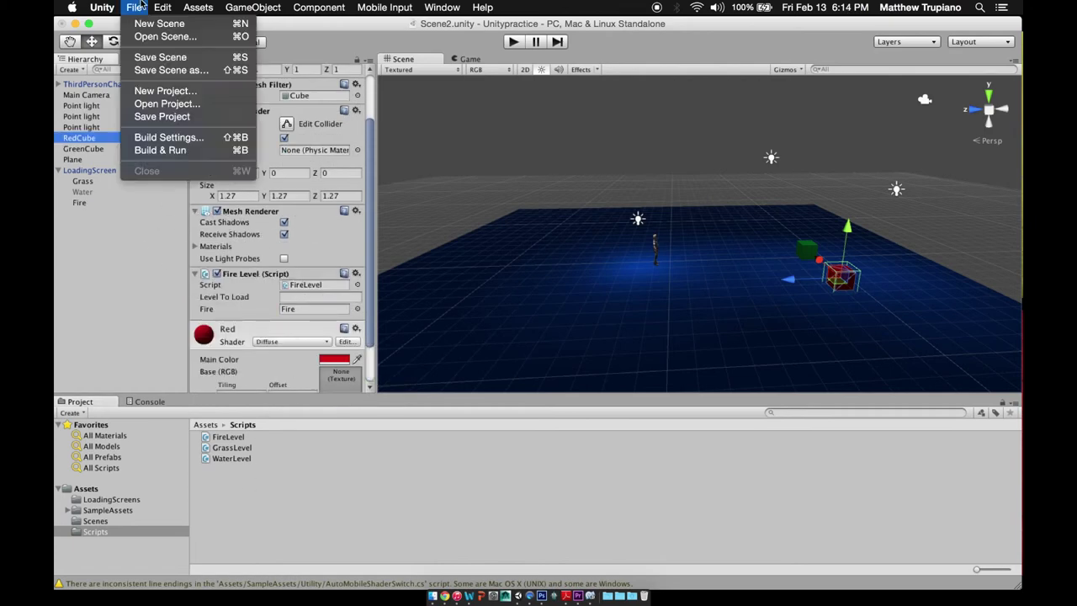
left_click(160, 57)
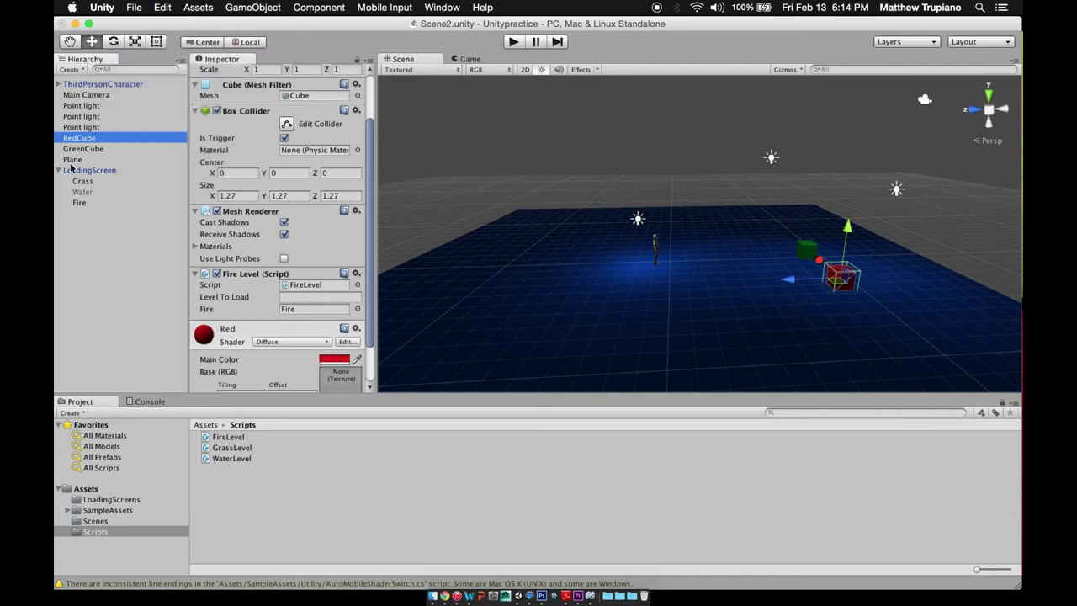
Open Scene3 and attach WaterLevel to BlueCube with its Water field linked to Water.
left_click(109, 520)
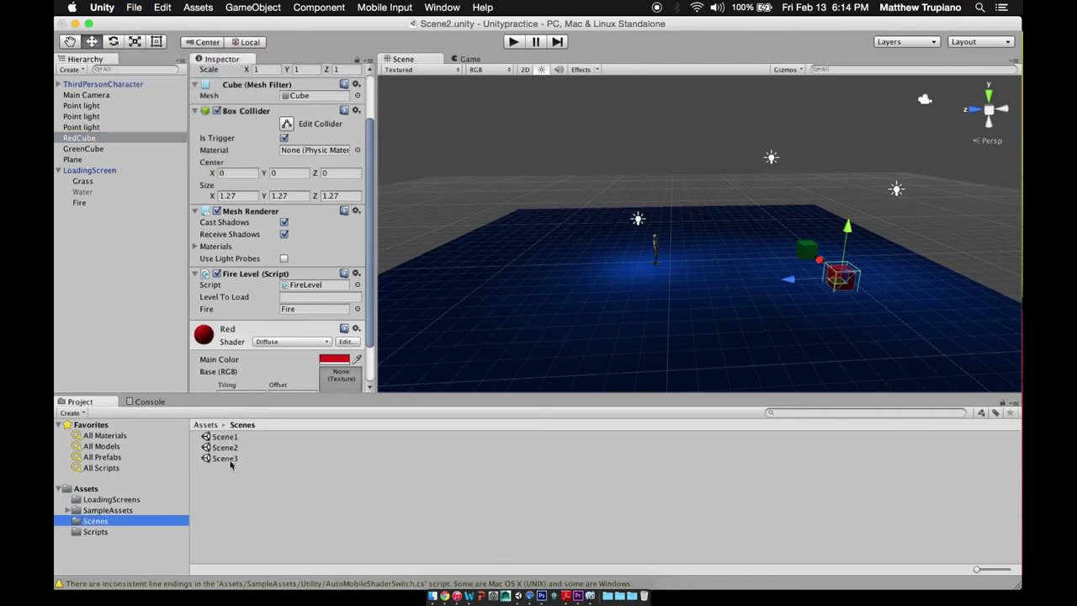
double_click(229, 459)
left_click(672, 253)
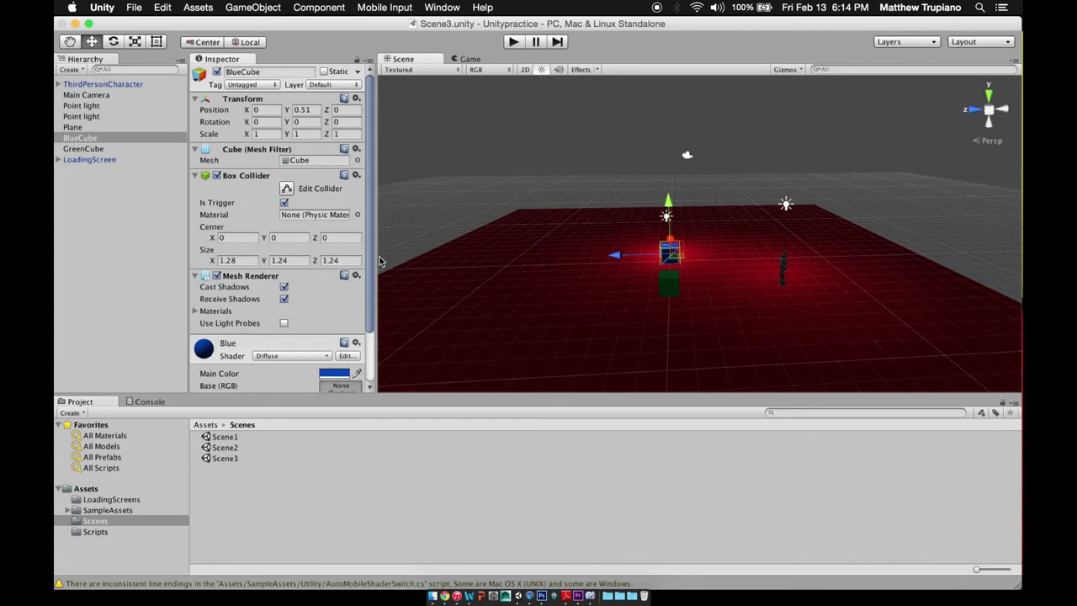
scroll(368, 269, "down", 2)
left_click(95, 531)
left_click_drag(230, 459, 277, 385)
left_click(58, 159)
left_click(82, 181)
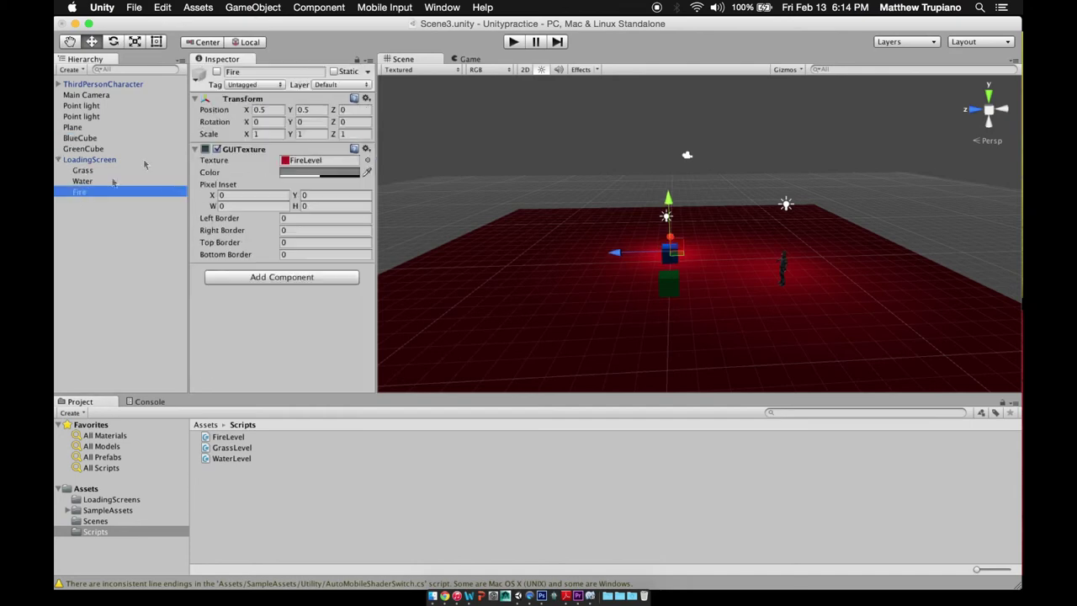
left_click(82, 171)
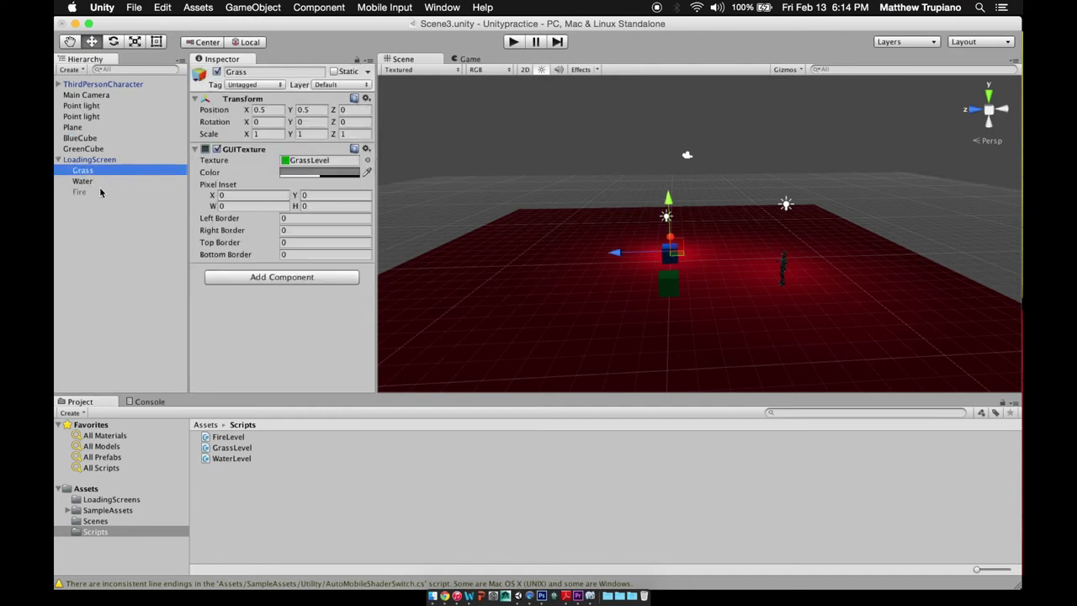
left_click(78, 138)
left_click(78, 149)
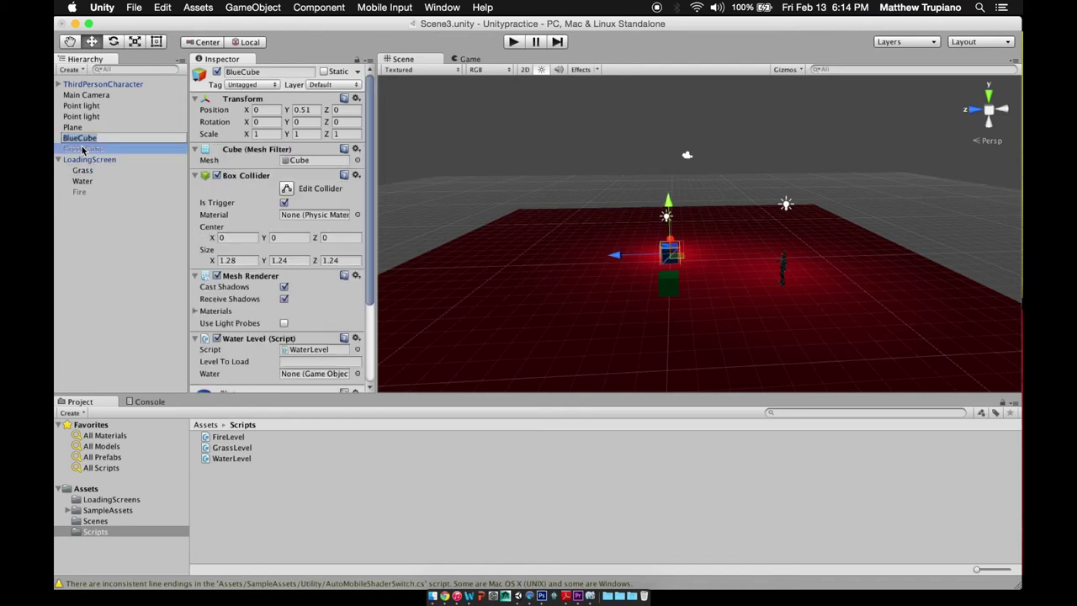
left_click(78, 138)
left_click_drag(83, 181, 310, 373)
Attach GrassLevel to GreenCube with its Grass field linked to the Grass screen.
left_click(84, 149)
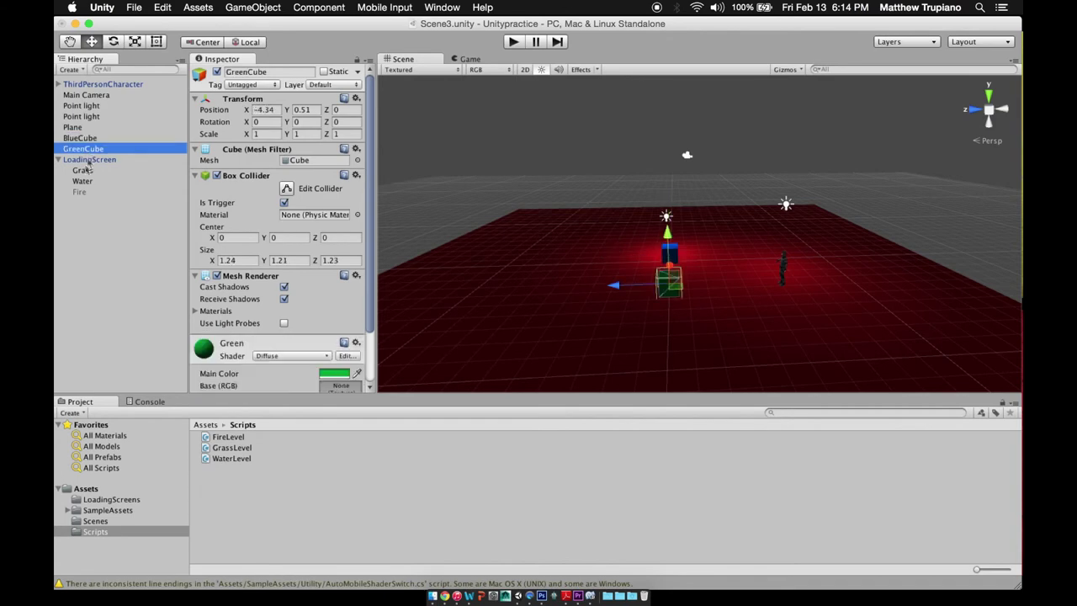
left_click(81, 172)
left_click(89, 151)
left_click_drag(225, 448, 257, 367)
left_click_drag(83, 171, 295, 310)
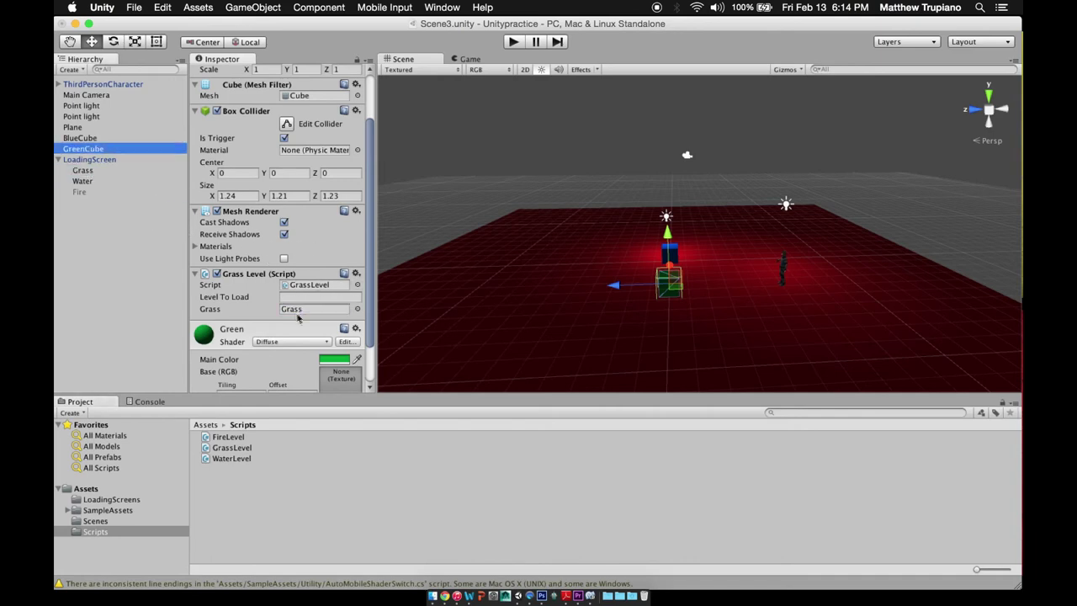
left_click(79, 138)
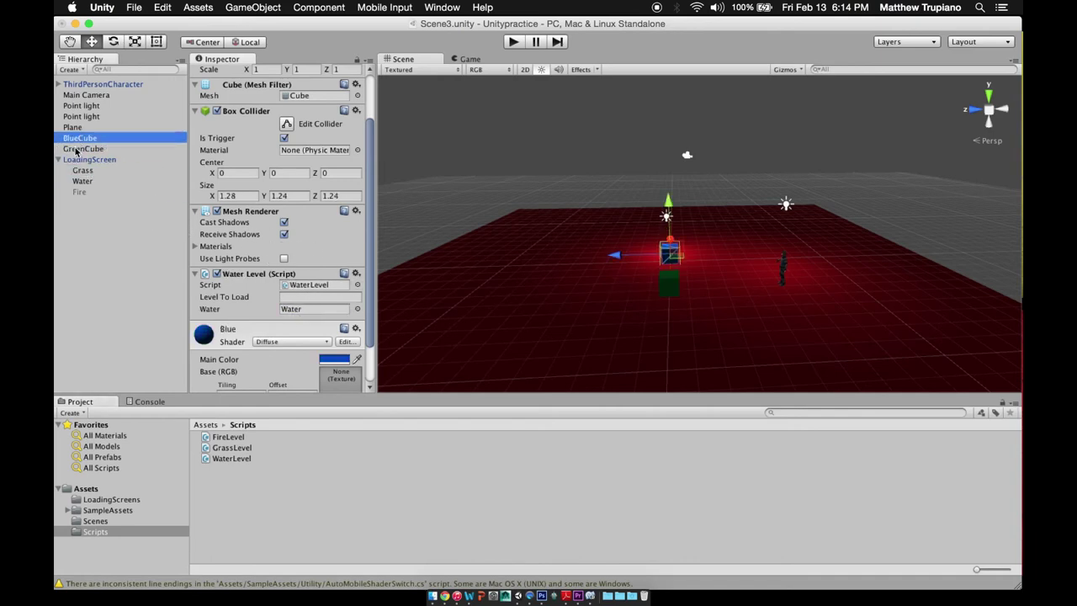
left_click(75, 149)
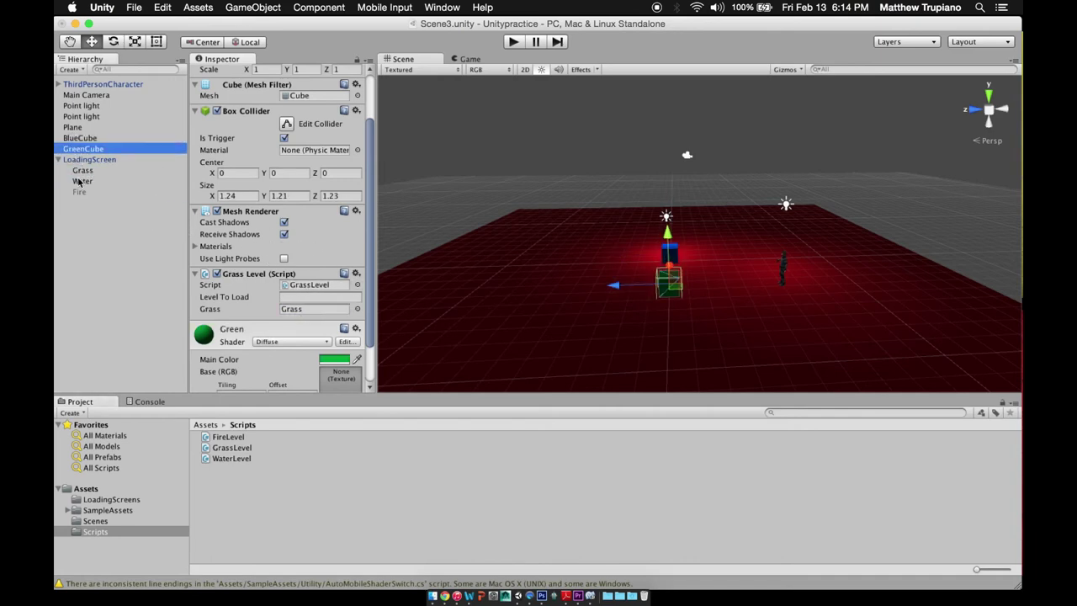
left_click(82, 170)
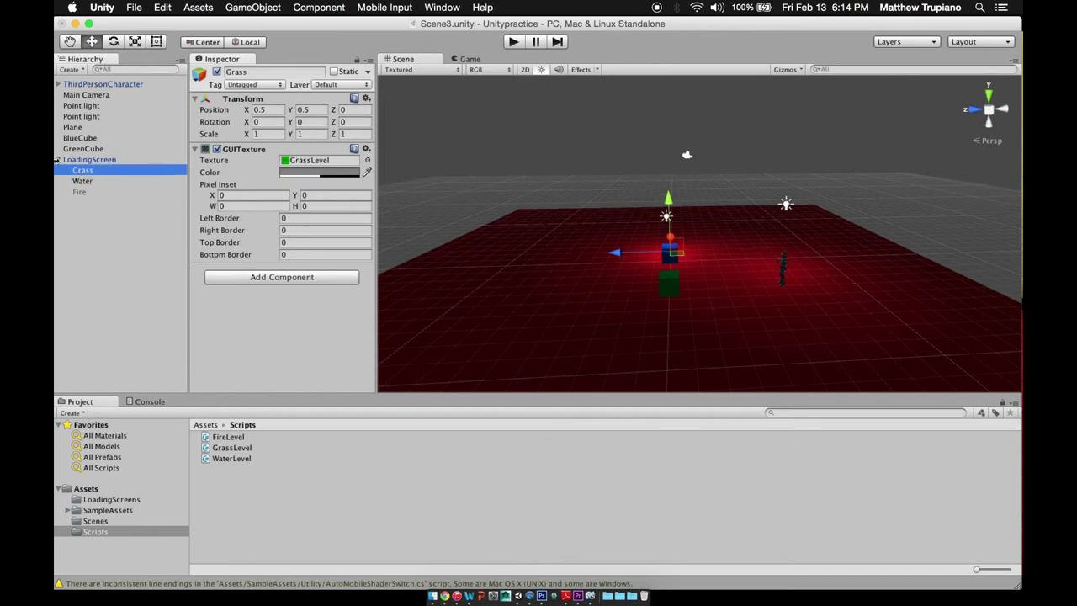
left_click(675, 291)
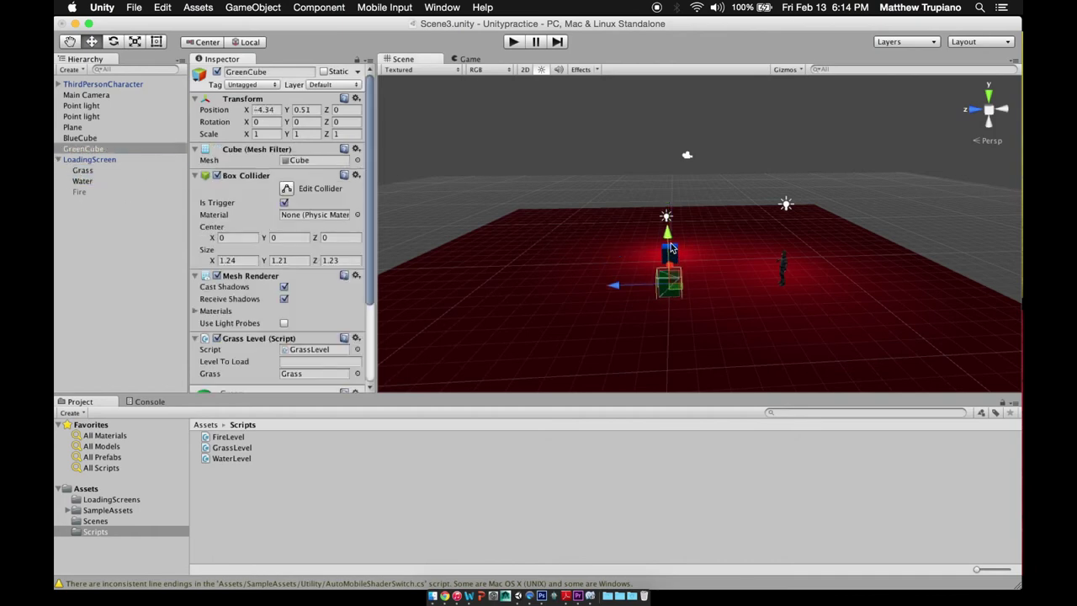
left_click(672, 250)
Open Scene1 from the Scenes folder.
left_click(134, 7)
key("Escape")
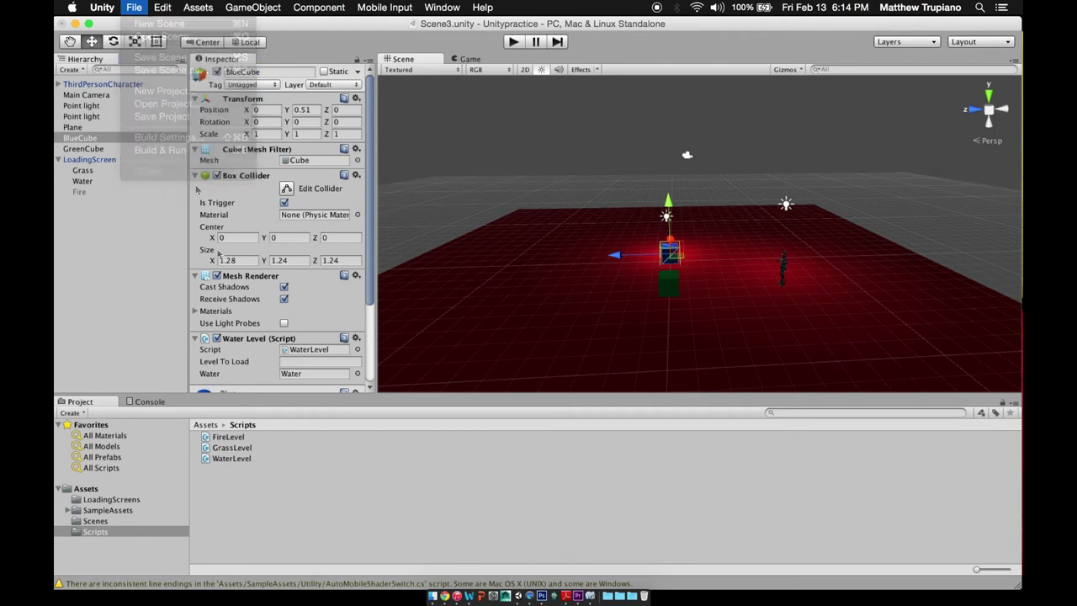
left_click(95, 521)
double_click(224, 437)
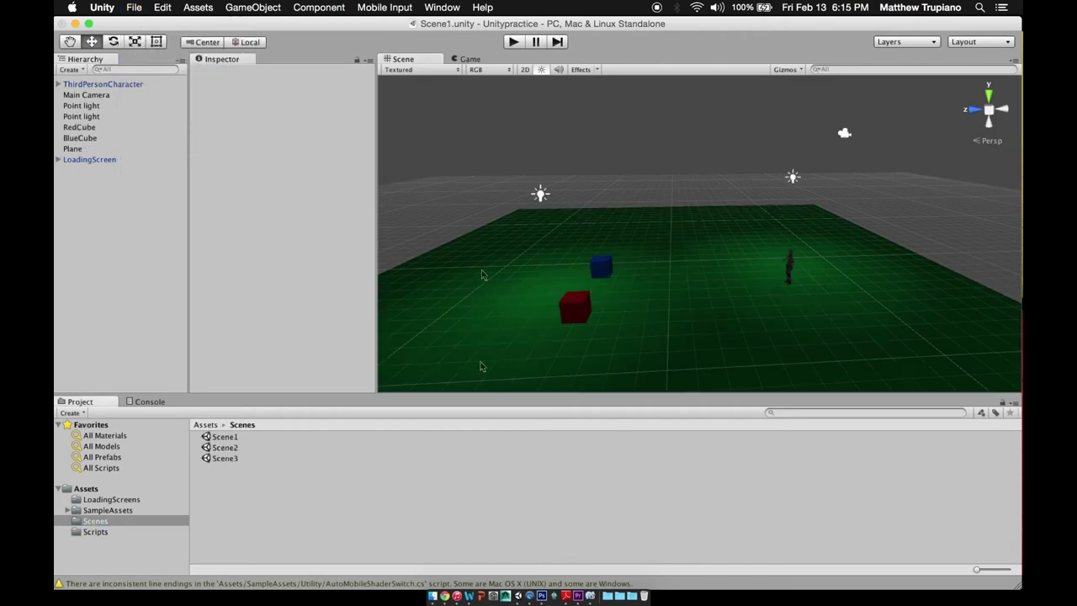
left_click(515, 41)
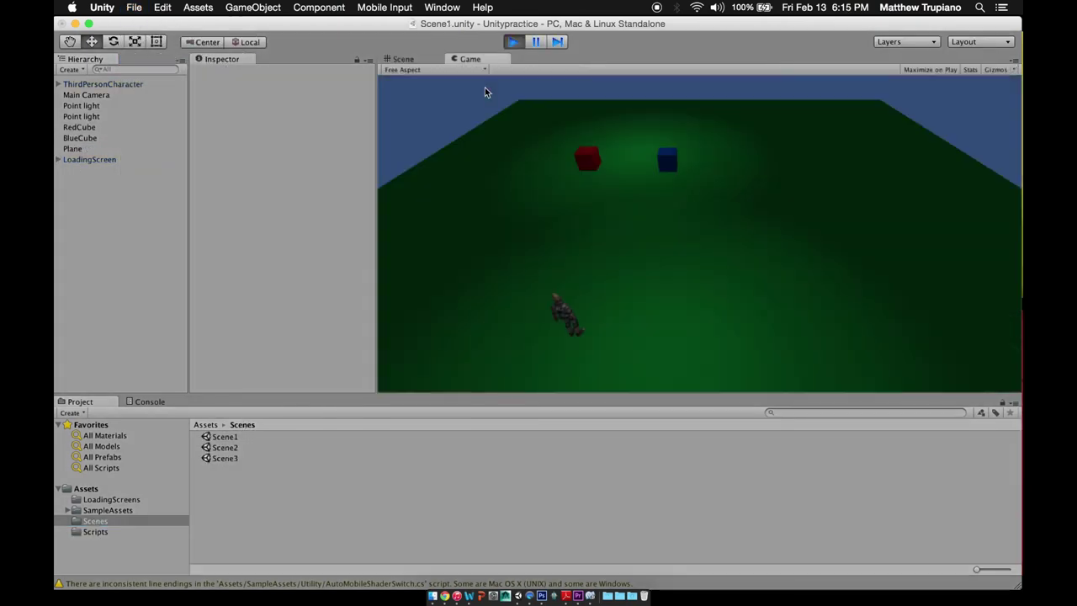
key("w")
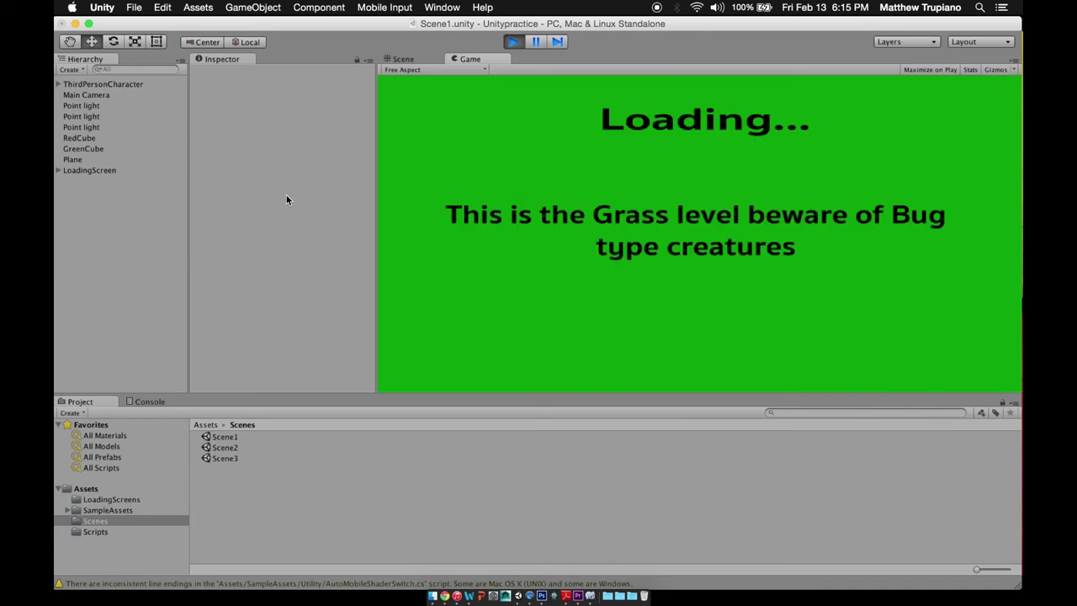
key("w")
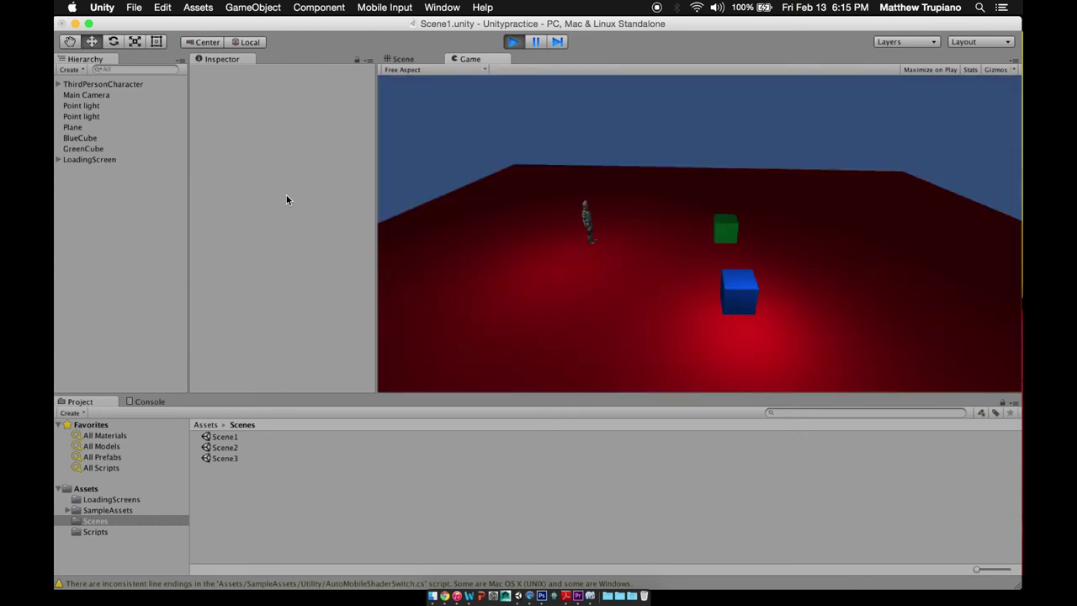
key("d")
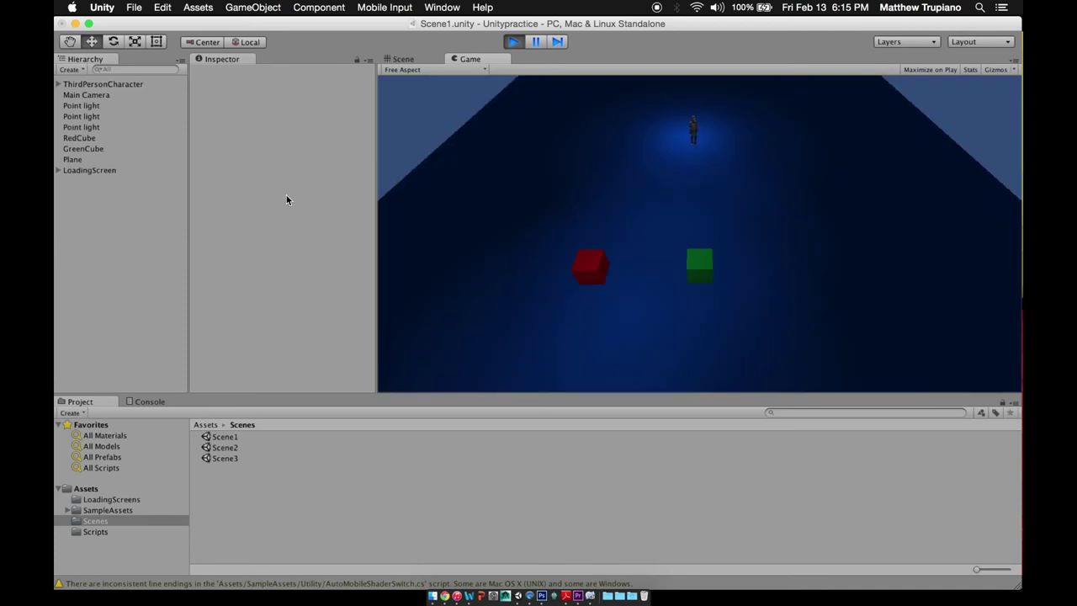
key("s")
key("s")
key("w")
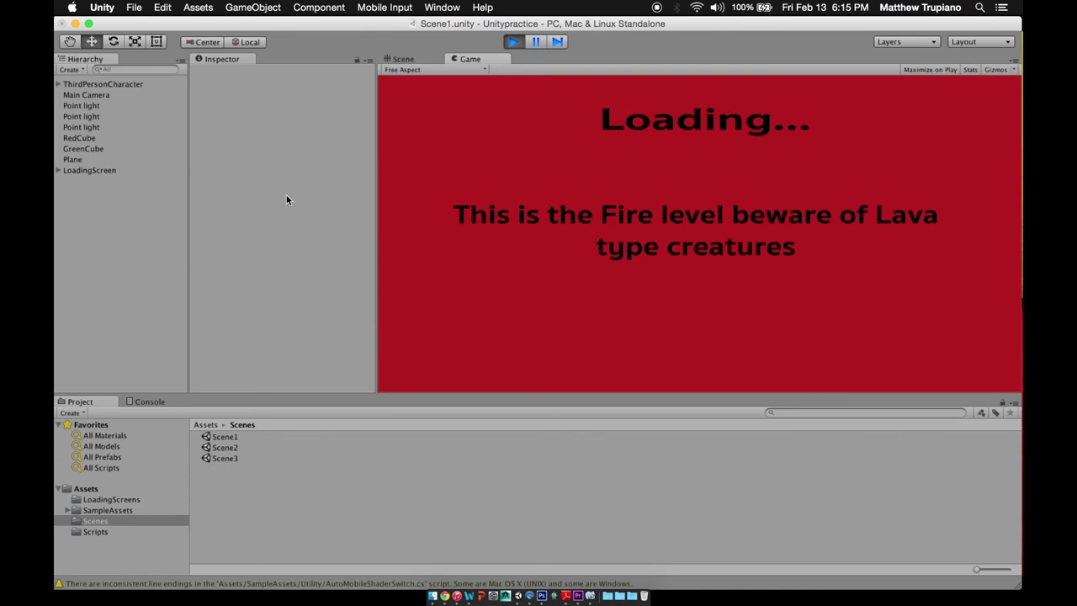
key("s")
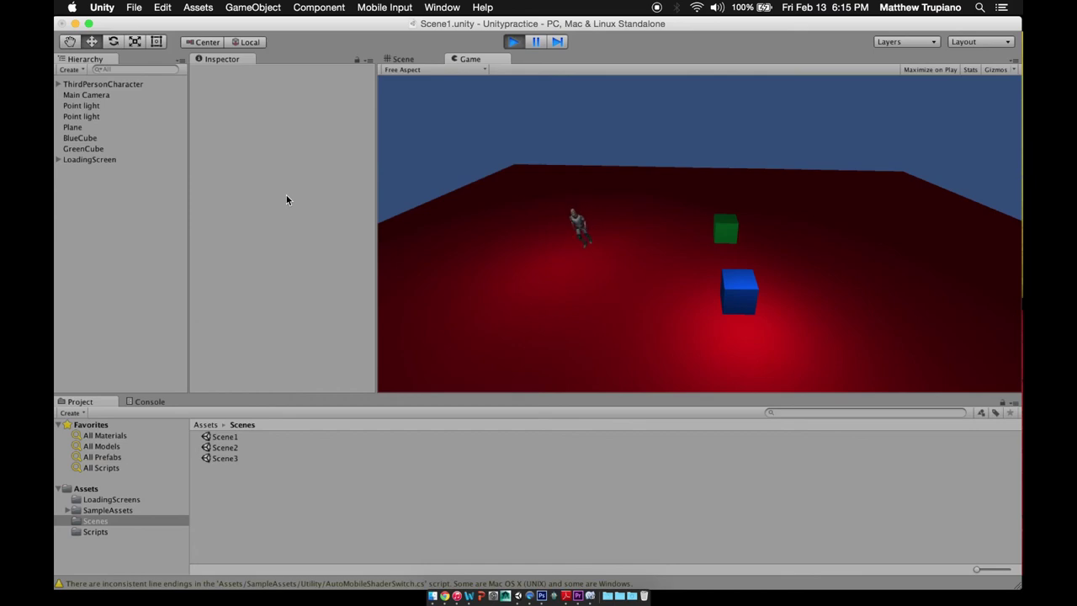
key("d")
key("d")
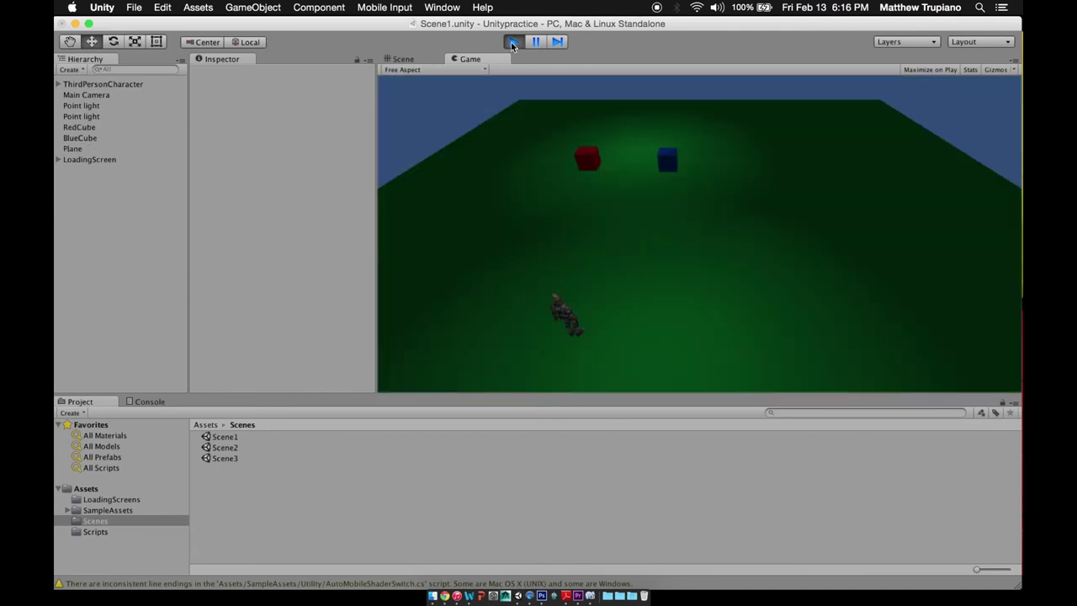
left_click(513, 42)
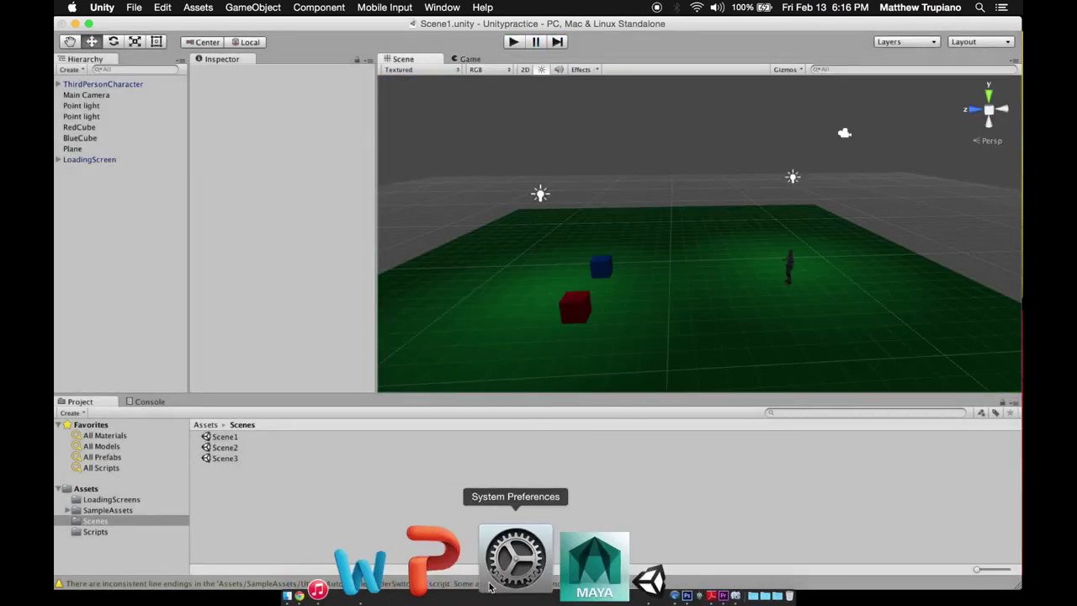